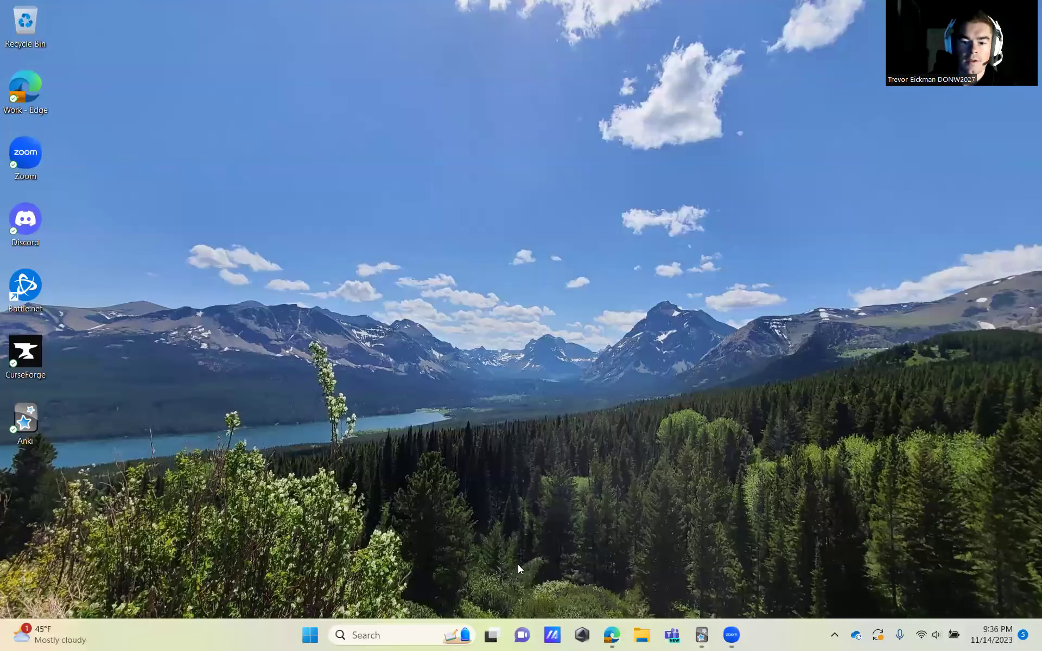
# Bring Anki to the front and open the card browser
pyautogui.click(610, 638)
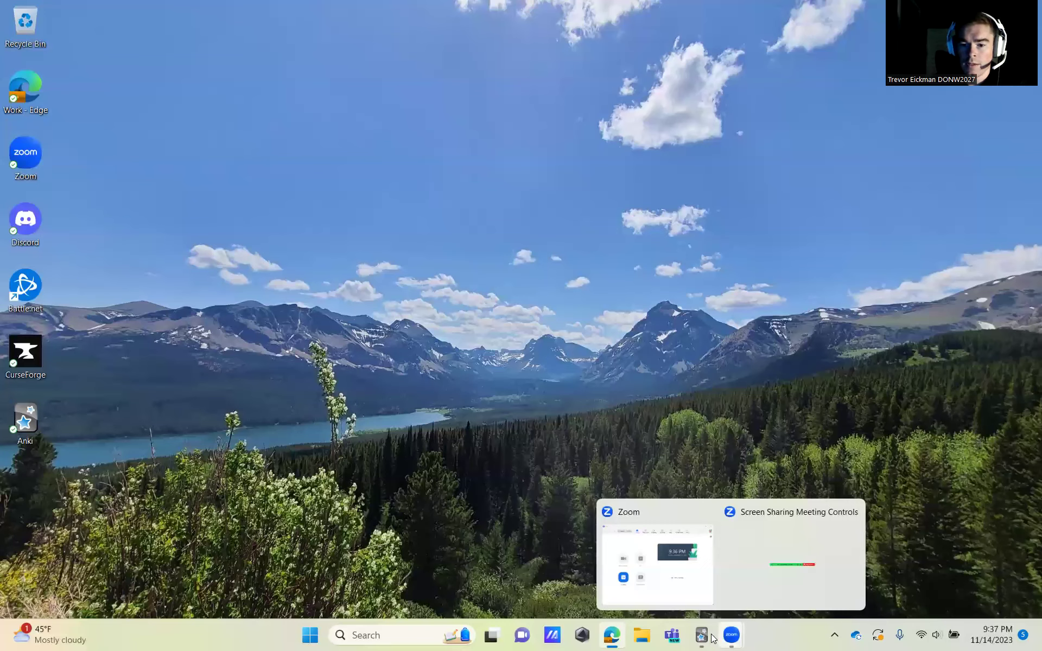
pyautogui.click(709, 638)
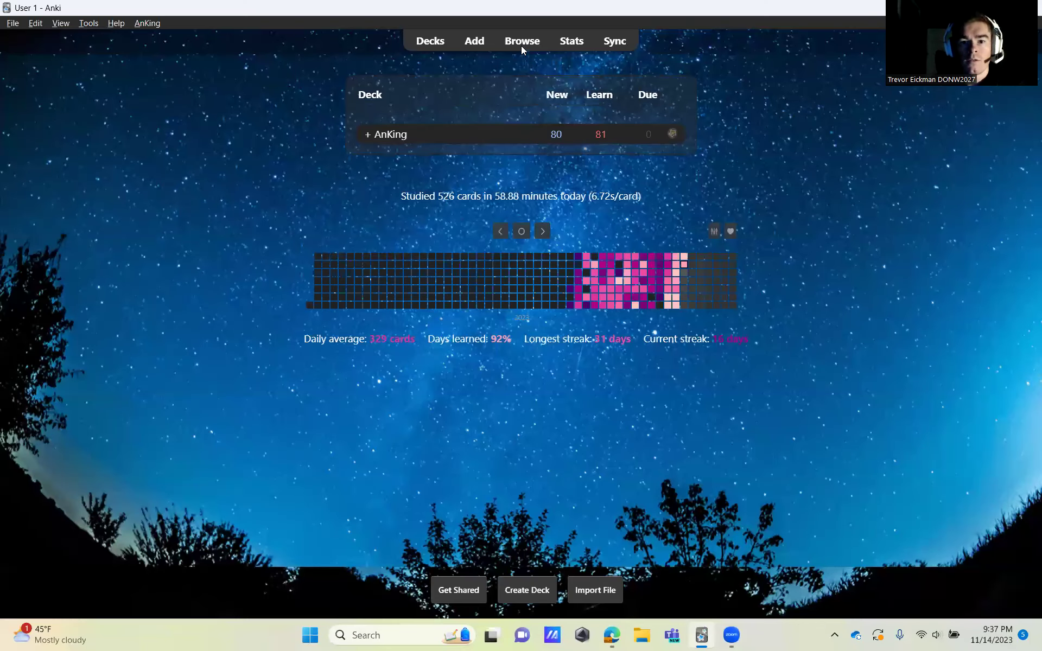
pyautogui.click(523, 41)
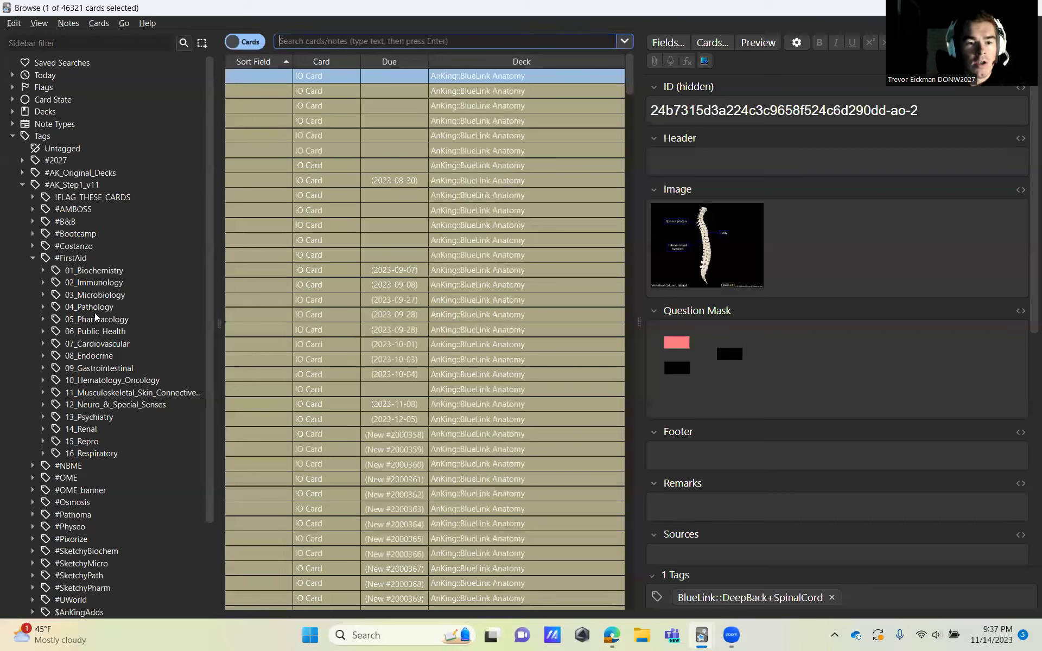
# Expand the 03_Microbiology and 05_Virology tag branches in the browser sidebar
pyautogui.click(43, 295)
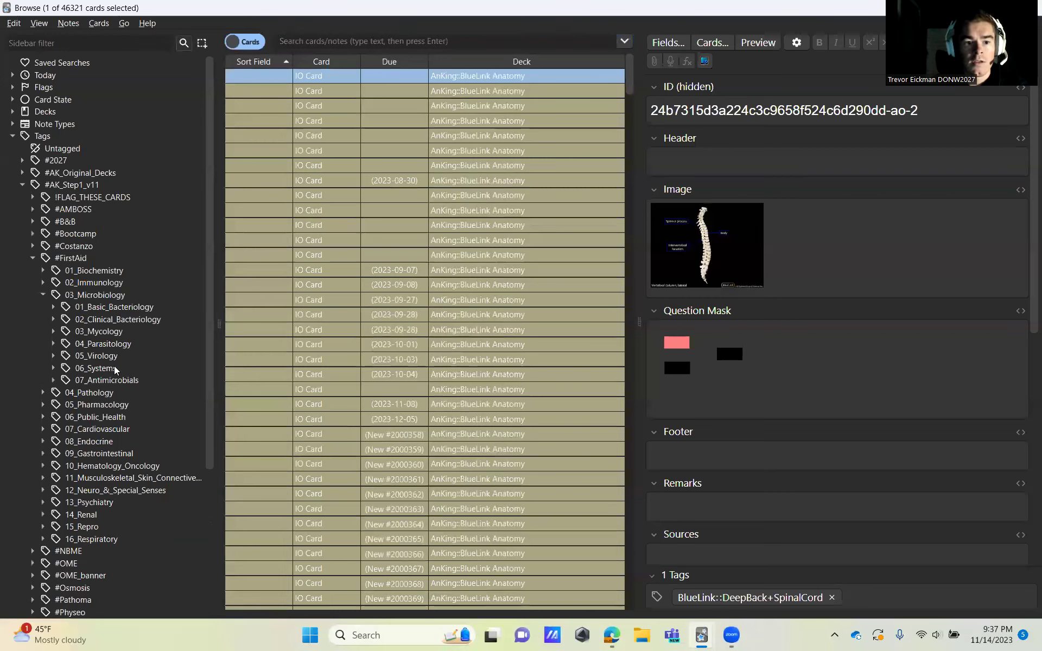
pyautogui.click(53, 356)
pyautogui.scroll(-7, 102, 371)
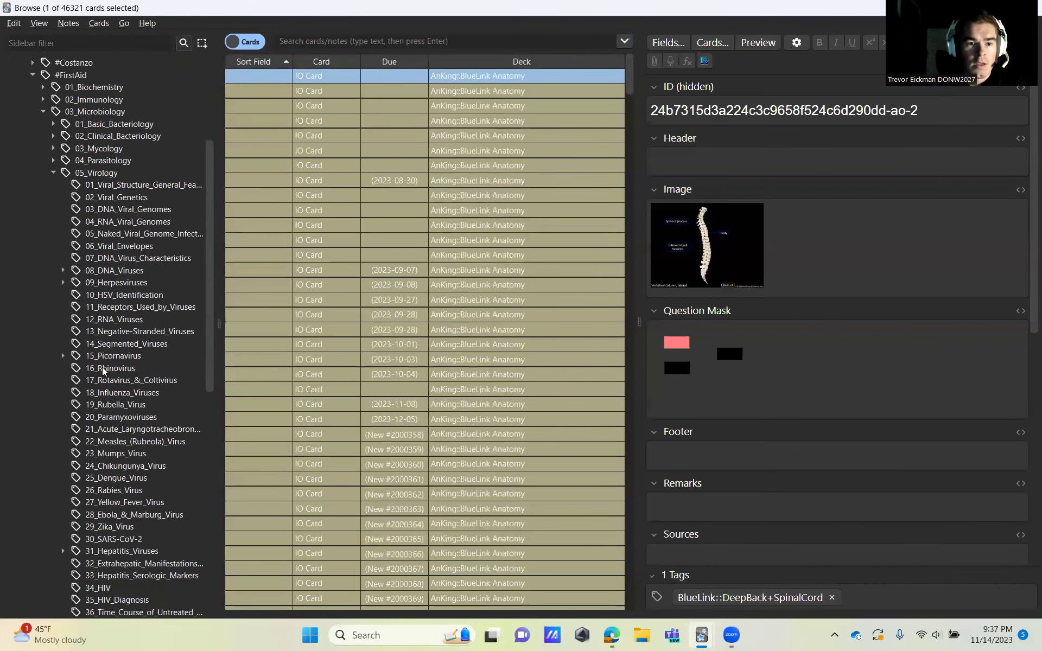
# List the 01_Viral_Structure_General_Features cards, preview the envelope cards, and sort Sort Field descending
pyautogui.click(136, 111)
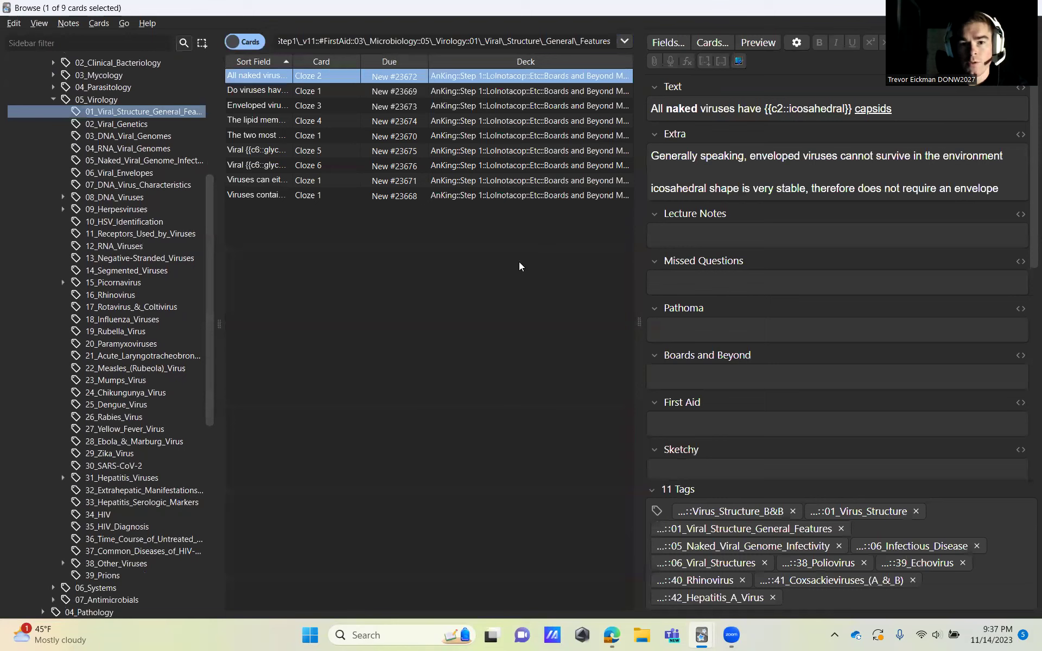
pyautogui.click(395, 130)
pyautogui.click(396, 124)
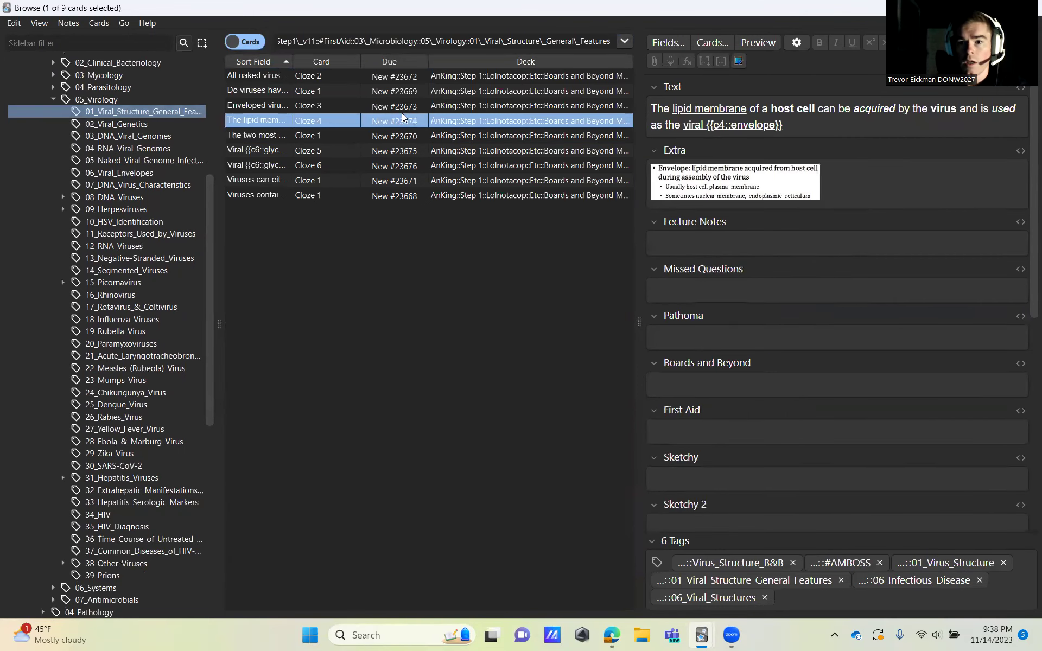
pyautogui.click(408, 96)
pyautogui.click(407, 105)
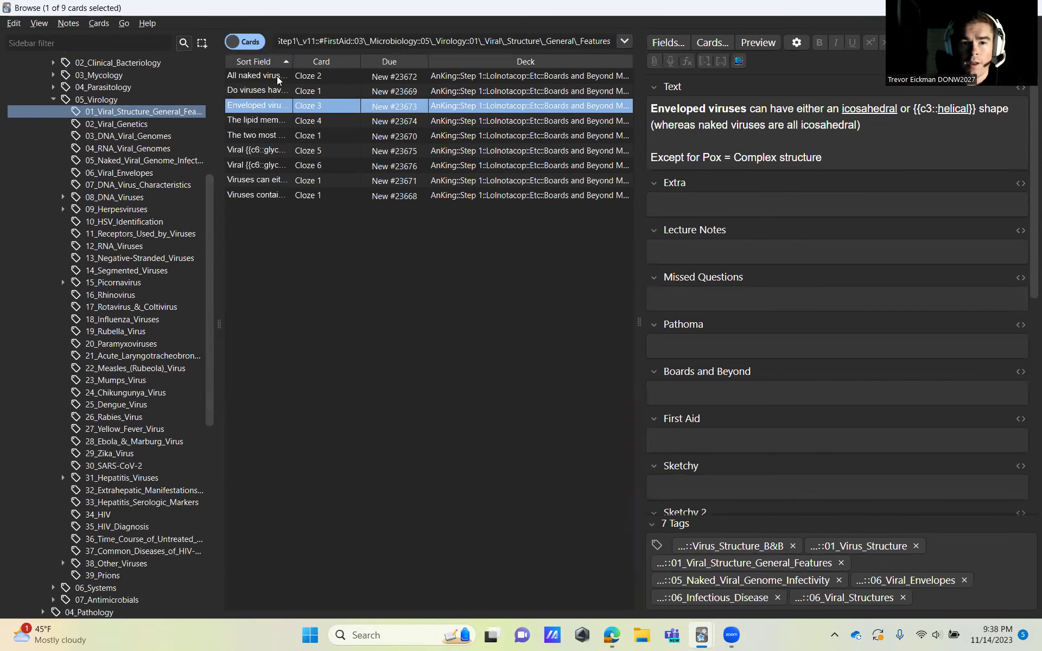
pyautogui.click(286, 63)
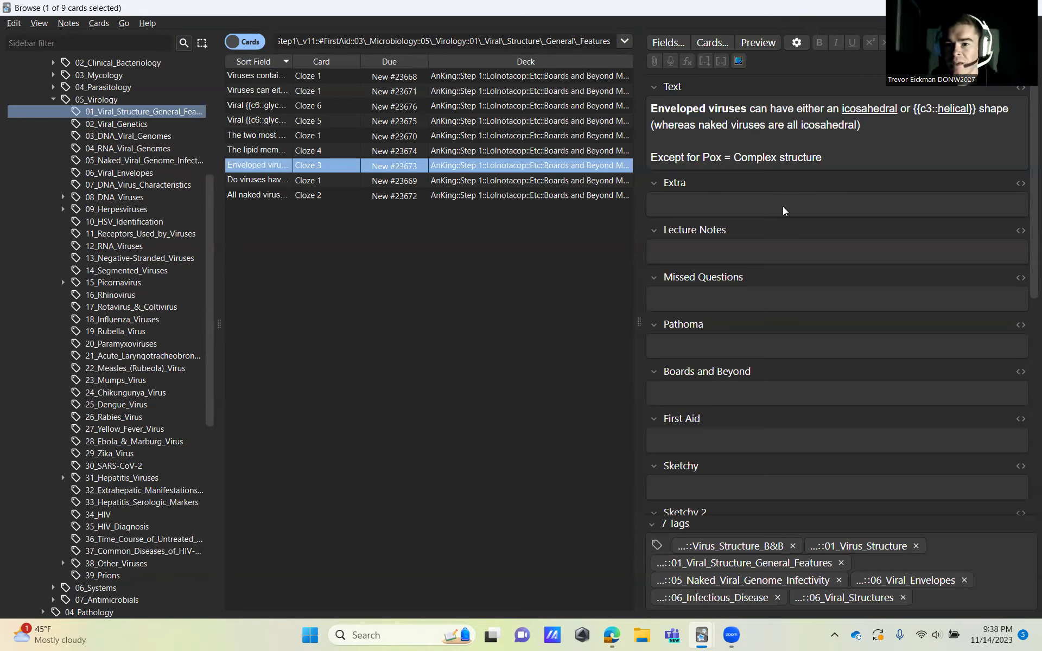
# Select, then deselect, the Pox complex-structure line in the enveloped viruses note's text
pyautogui.click(764, 165)
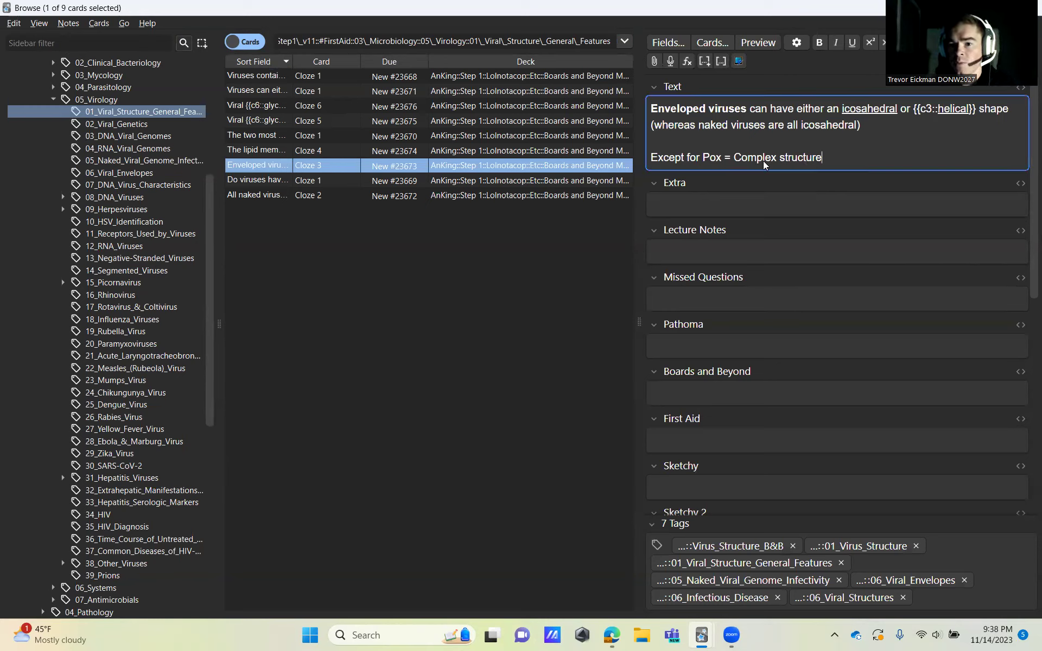
pyautogui.moveTo(823, 159); pyautogui.dragTo(640, 163)
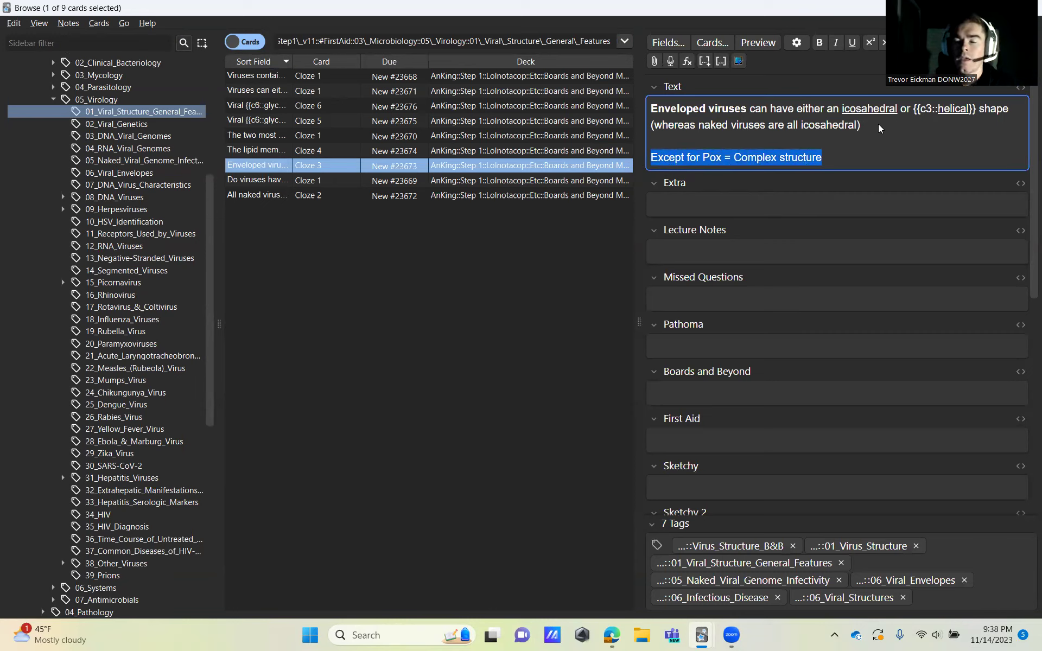
pyautogui.click(850, 157)
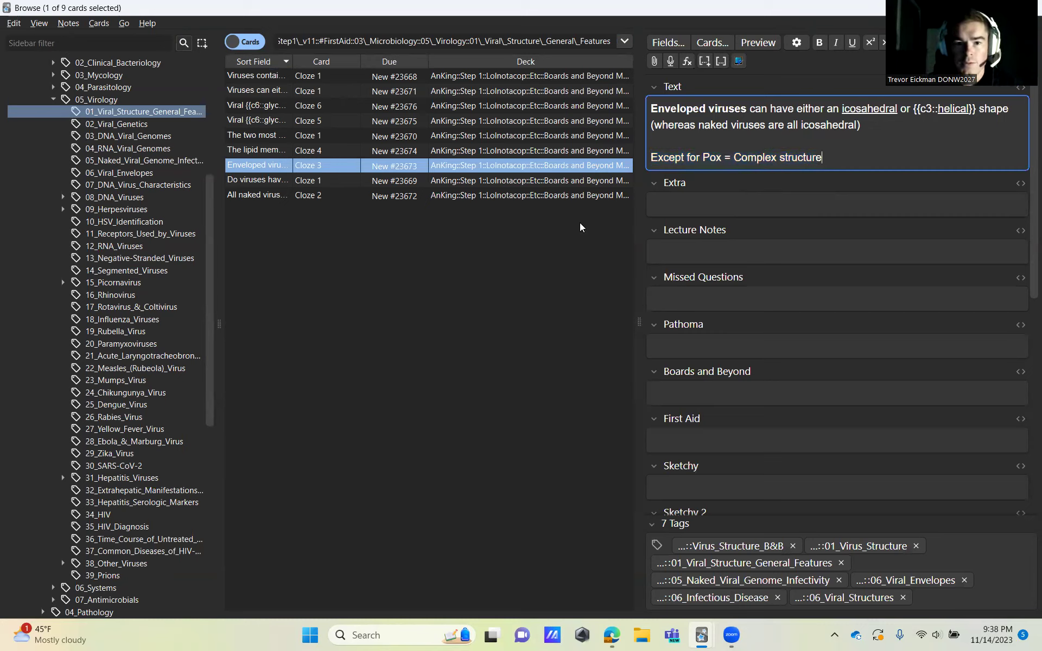
# Review the 02_Viral_Genetics and 03_DNA_Viral_Genomes cards, including where DNA viruses replicate
pyautogui.click(400, 81)
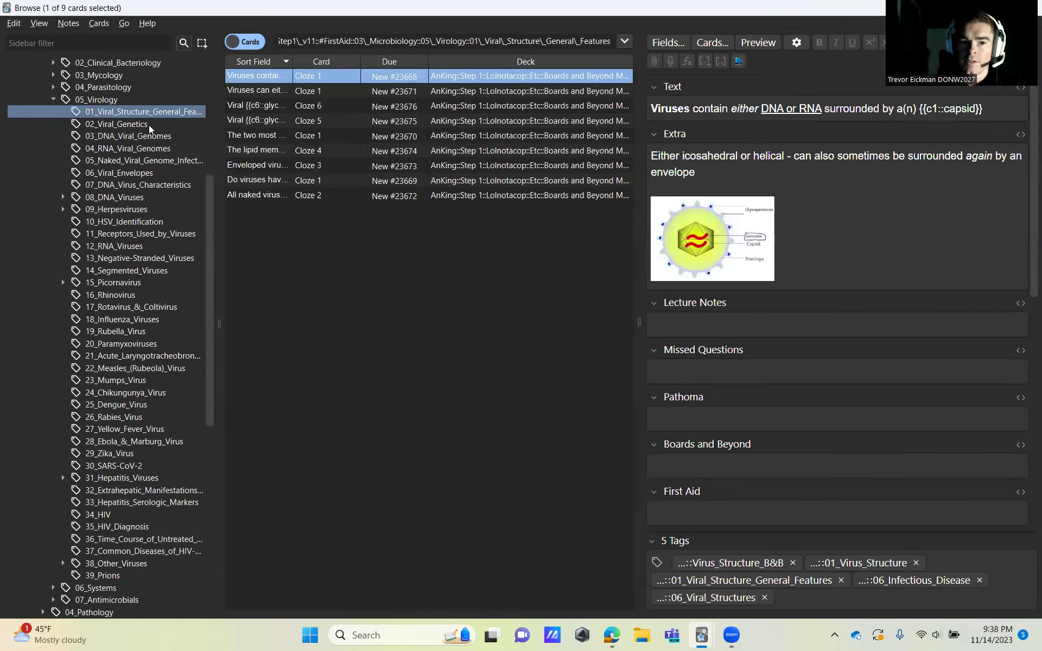
pyautogui.click(142, 125)
pyautogui.click(371, 230)
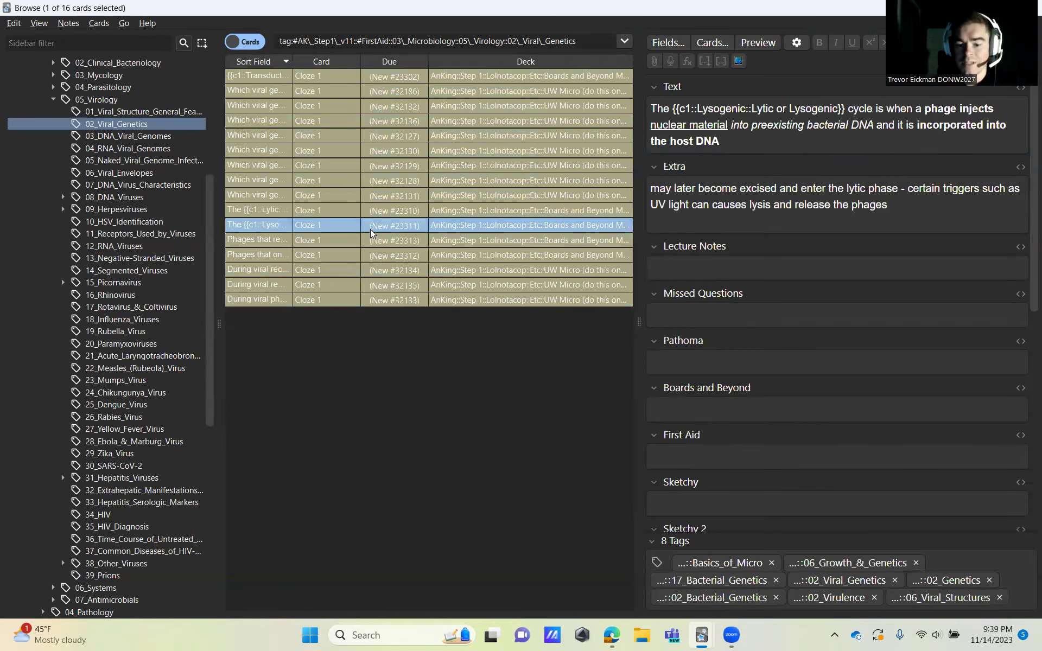
pyautogui.click(129, 138)
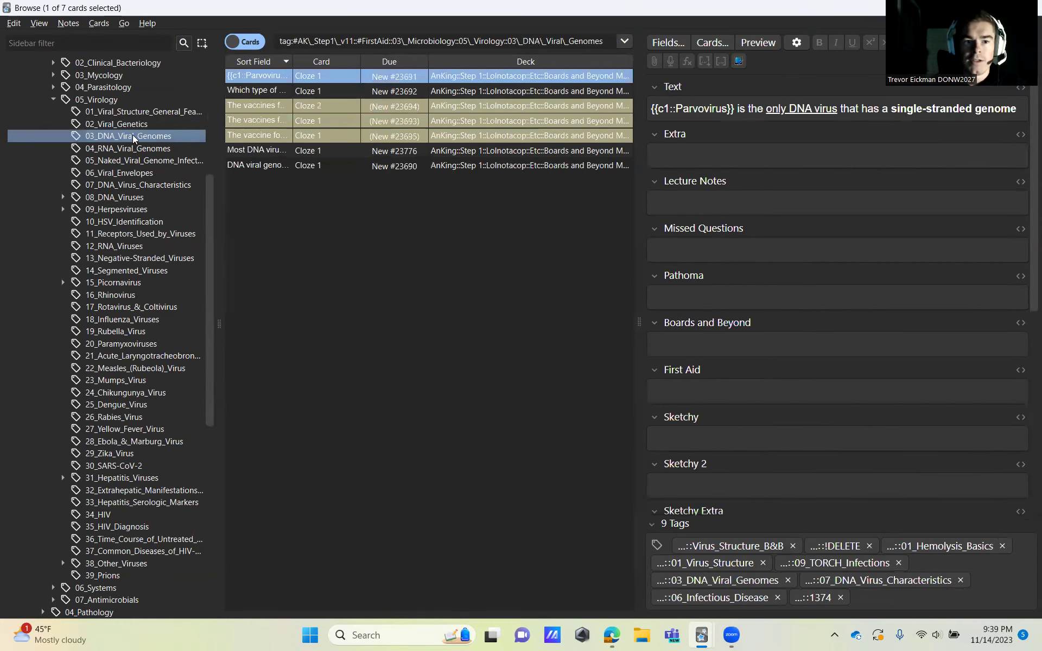
pyautogui.click(363, 166)
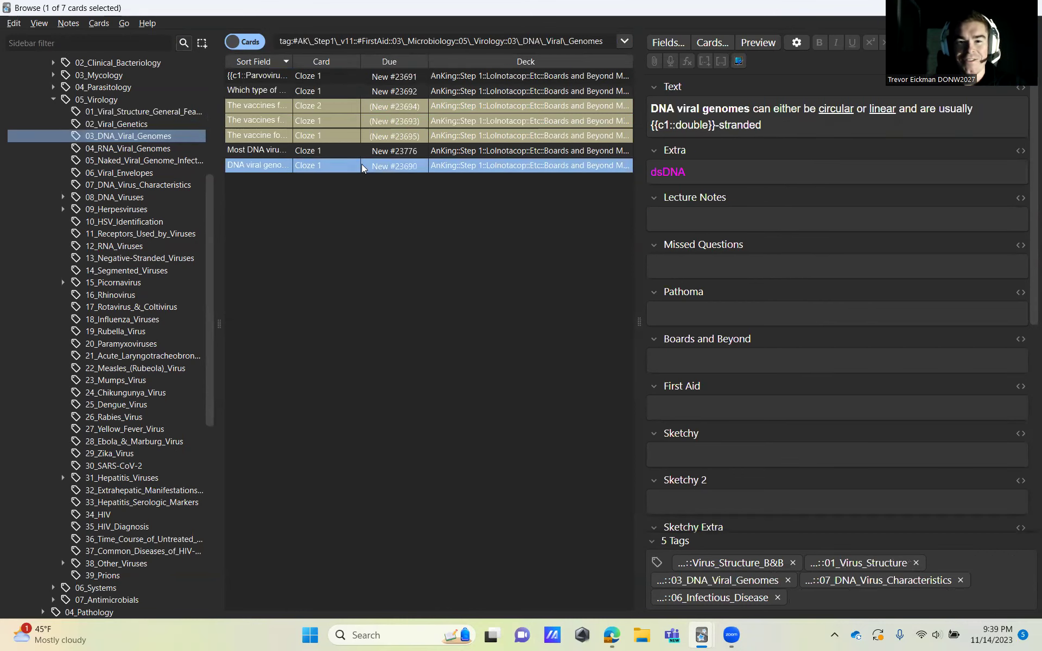
pyautogui.click(384, 76)
pyautogui.click(410, 152)
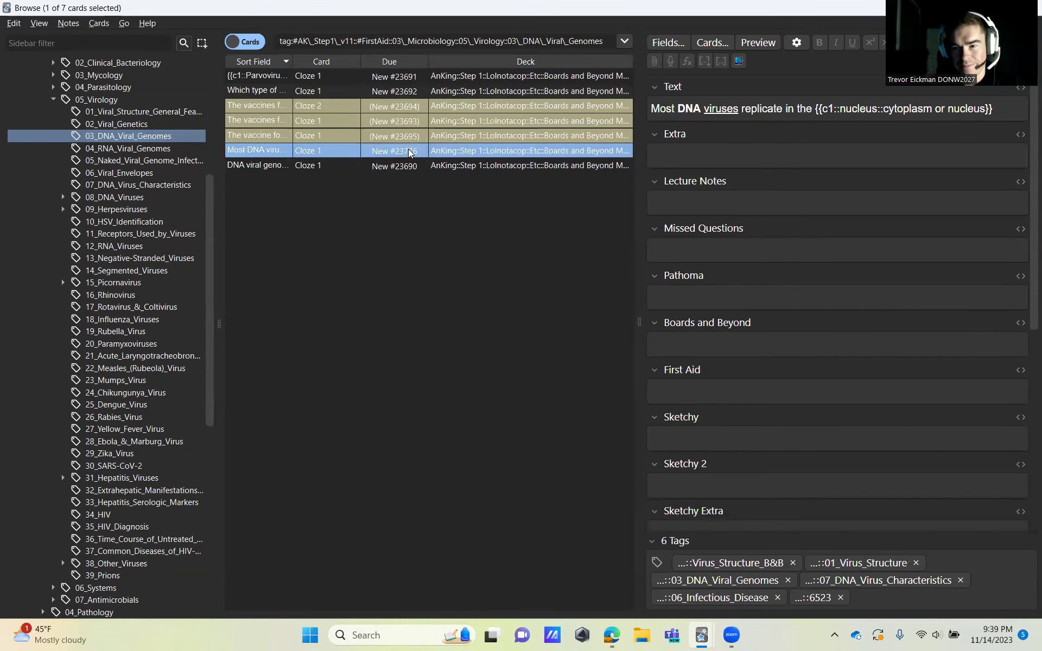
# List the 04_RNA_Viral_Genomes cards and unsuspend the RNA viruses cytoplasm-replication card with Ctrl+J
pyautogui.click(161, 151)
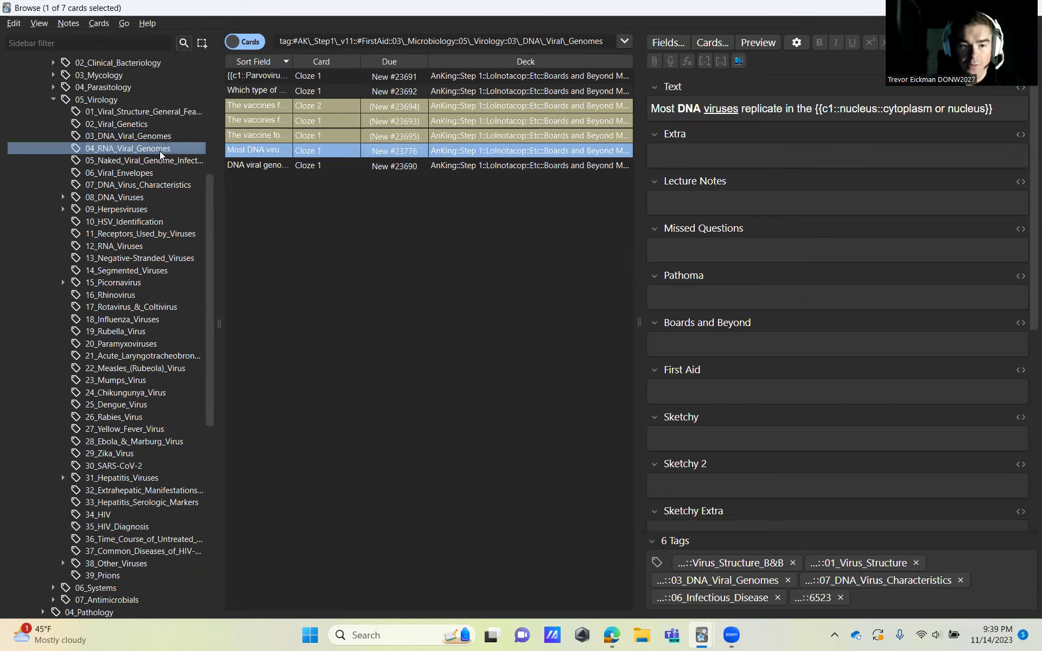
pyautogui.click(396, 161)
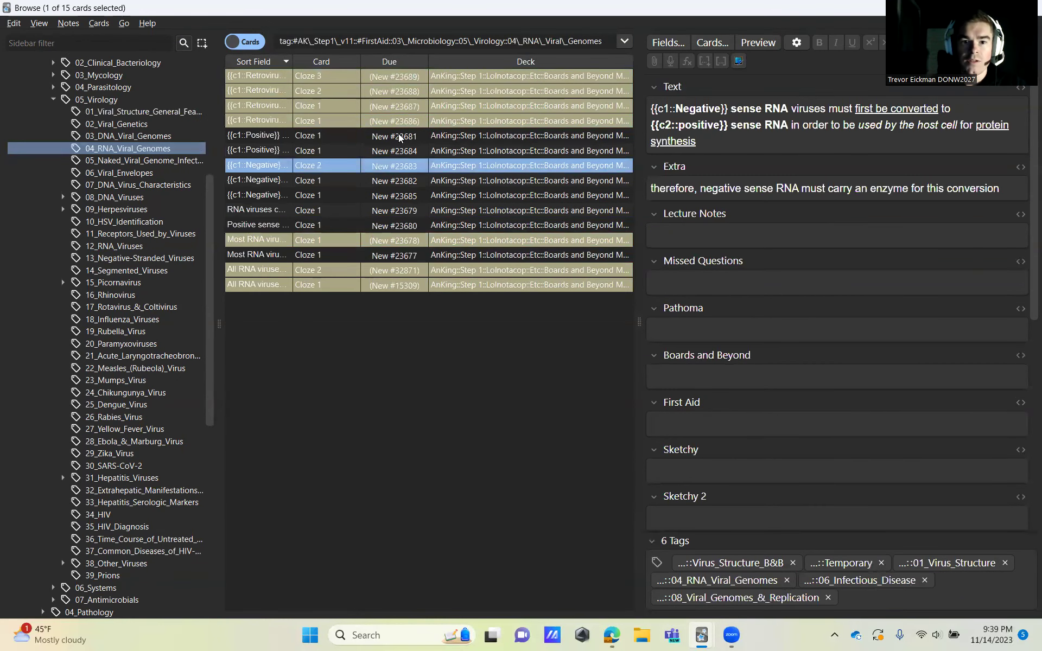
pyautogui.click(404, 139)
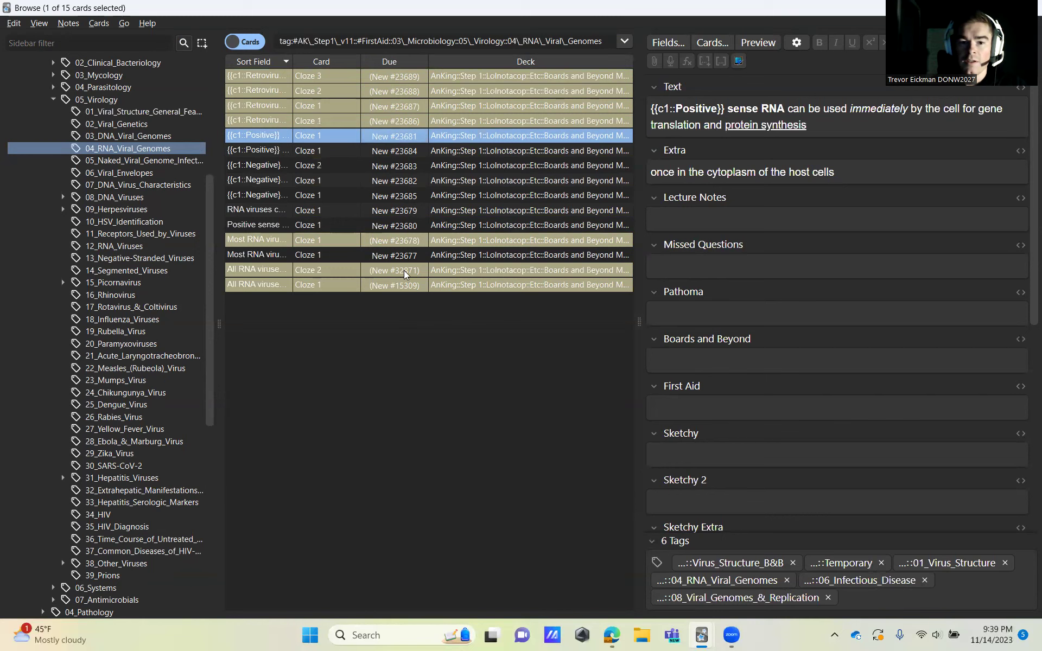
pyautogui.click(419, 255)
pyautogui.click(419, 240)
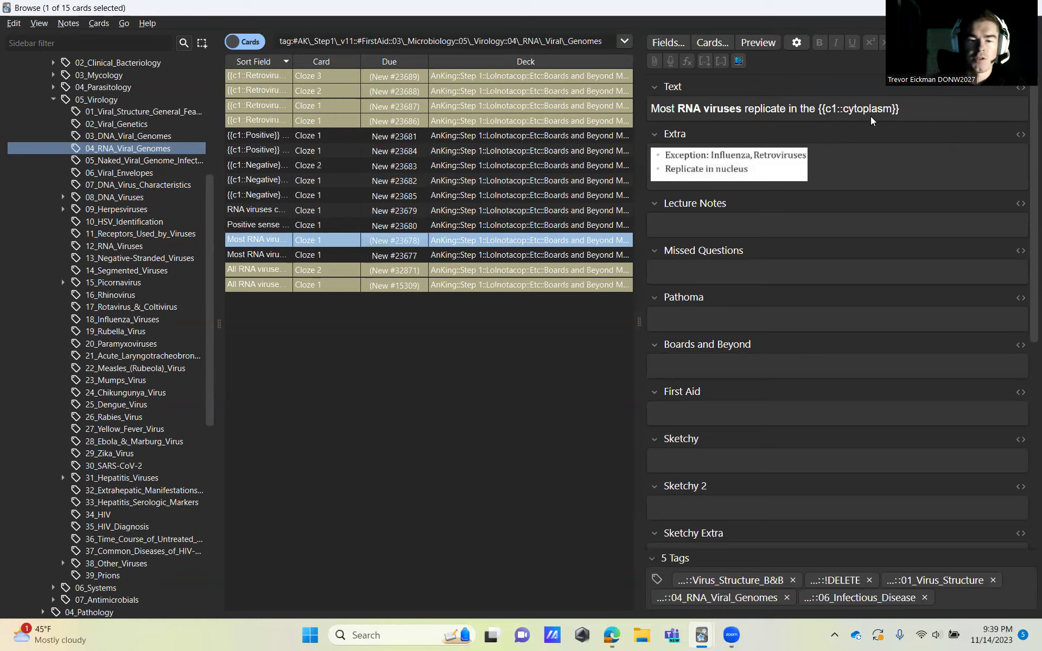
pyautogui.hotkey('ctrl', 'j')
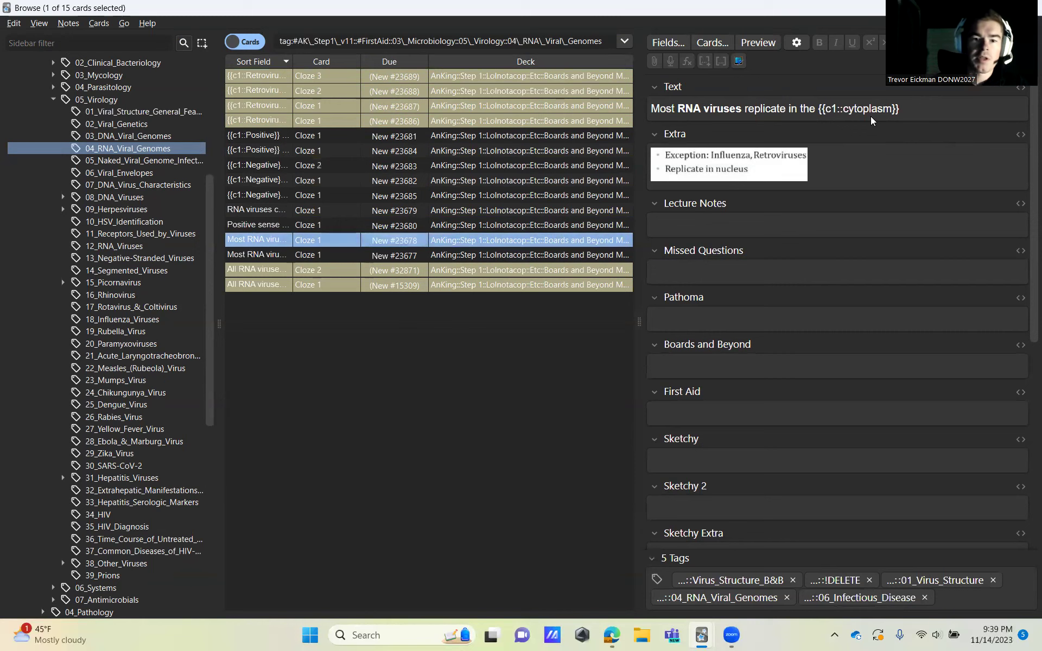
# Preview the RNA exceptions, strandedness, retrovirus and positive-sense cards, then list 05_Naked_Viral_Genome_Infectivity
pyautogui.click(548, 224)
pyautogui.click(529, 255)
pyautogui.click(524, 272)
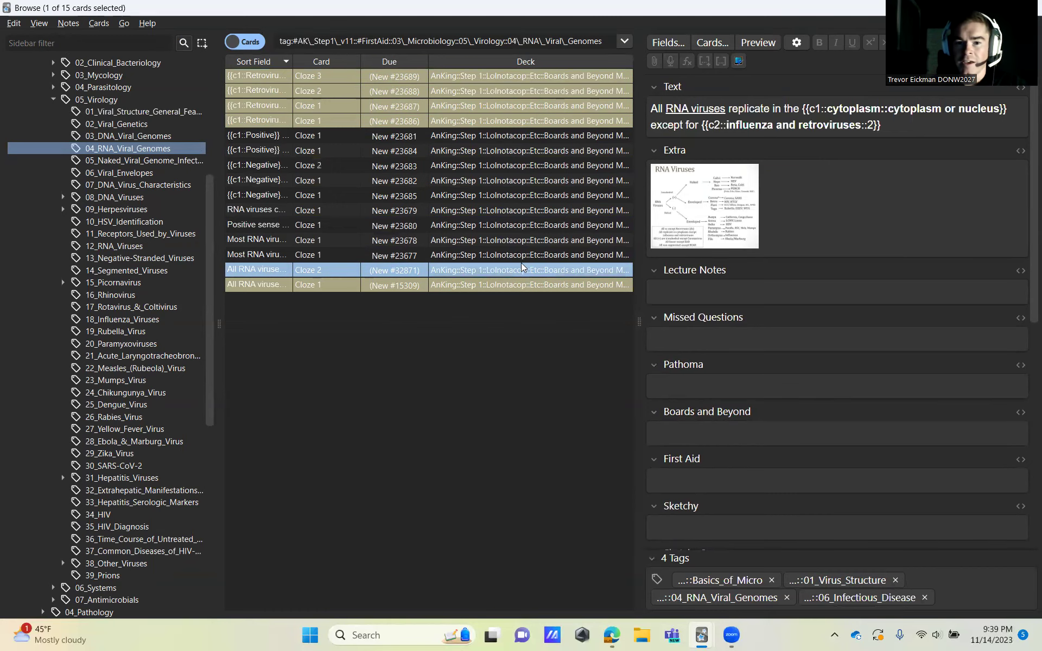
pyautogui.click(522, 256)
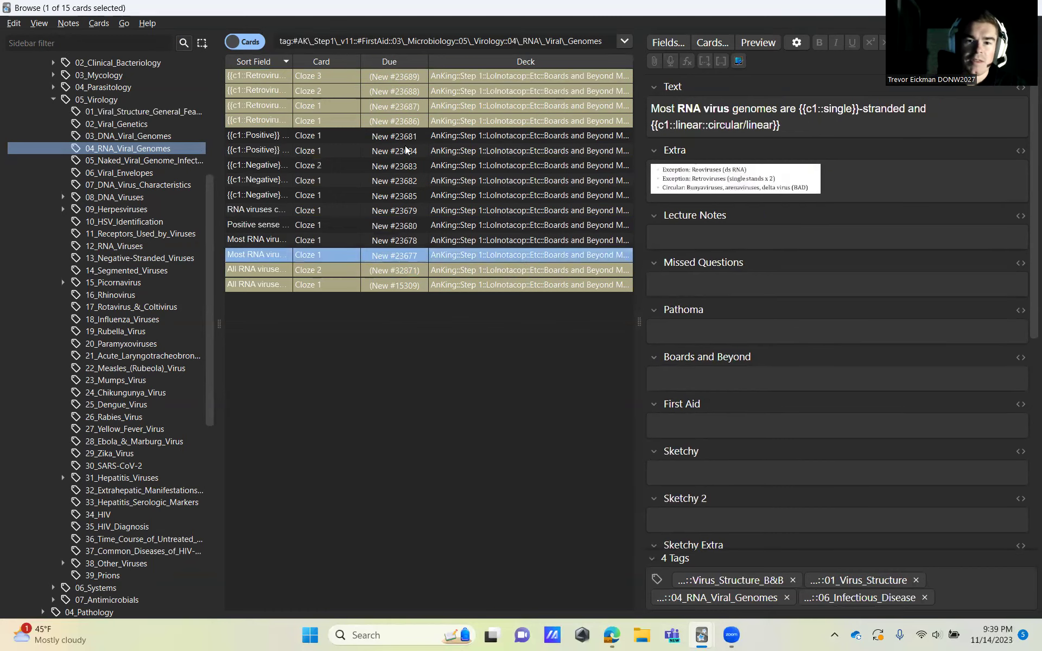
pyautogui.click(407, 240)
pyautogui.click(383, 125)
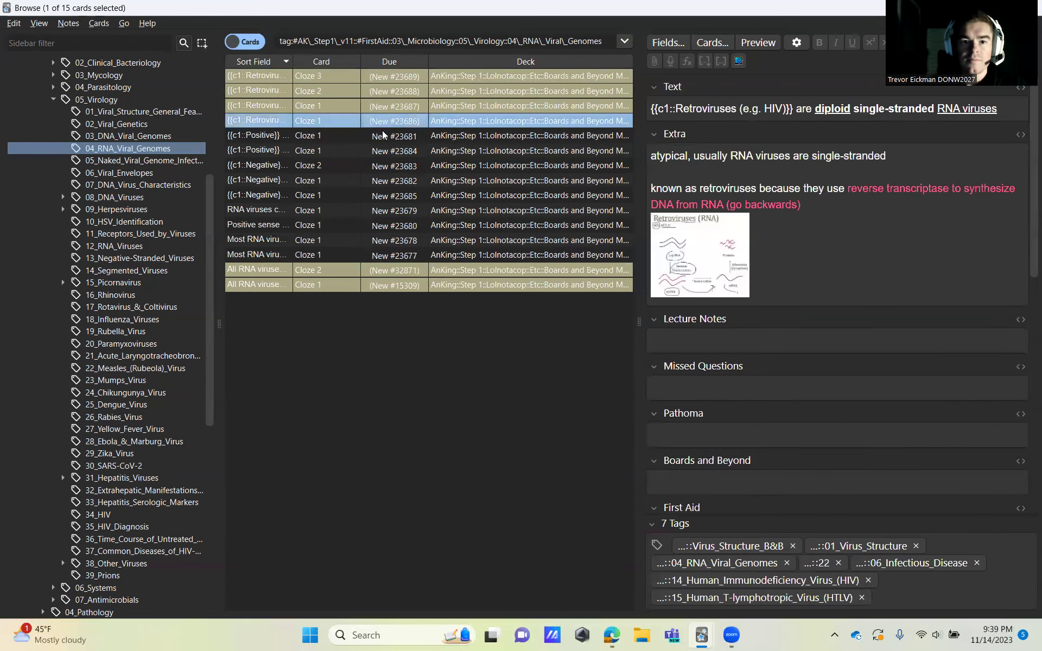
pyautogui.click(383, 137)
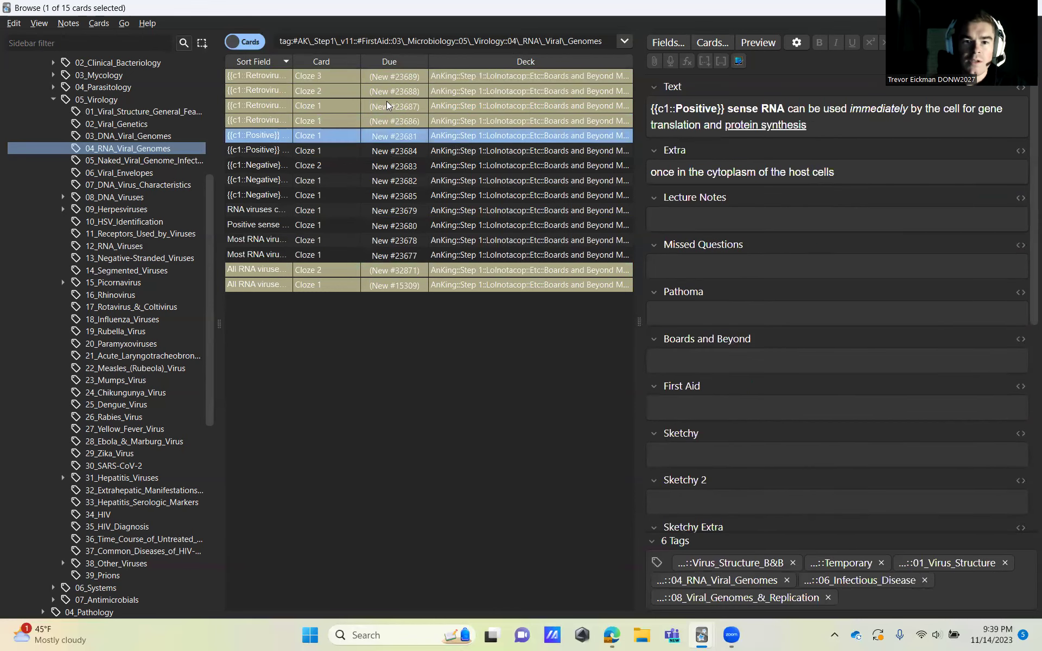
pyautogui.click(136, 161)
pyautogui.click(437, 91)
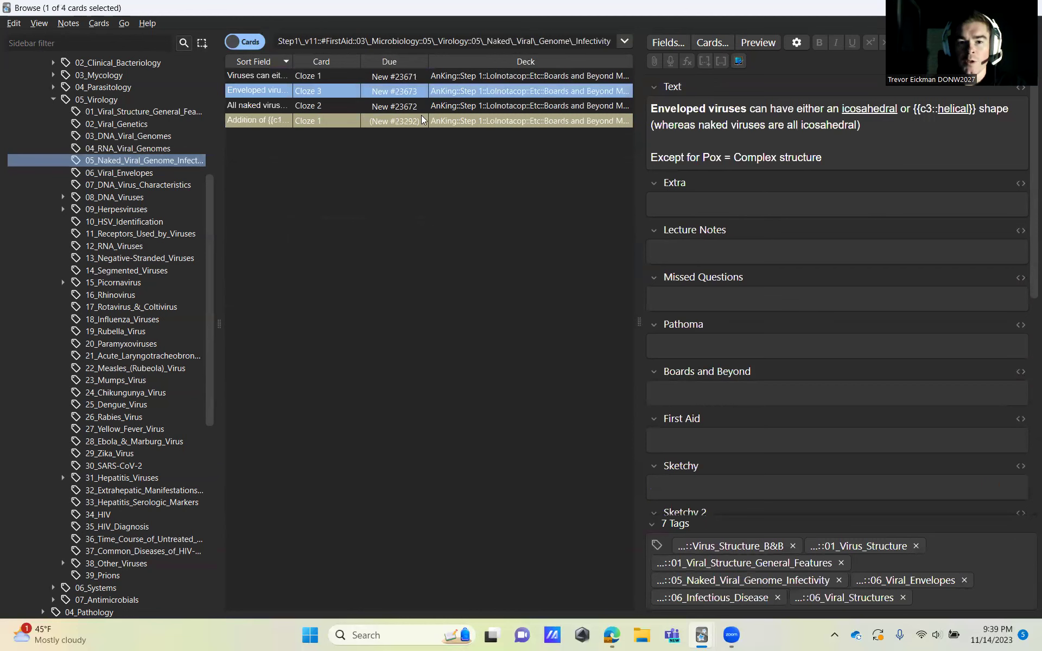
# List the 06_Viral_Envelopes cards and view the Poxvirus, naked/enveloped, Parvovirus B19 and Coronavirus cards
pyautogui.click(152, 174)
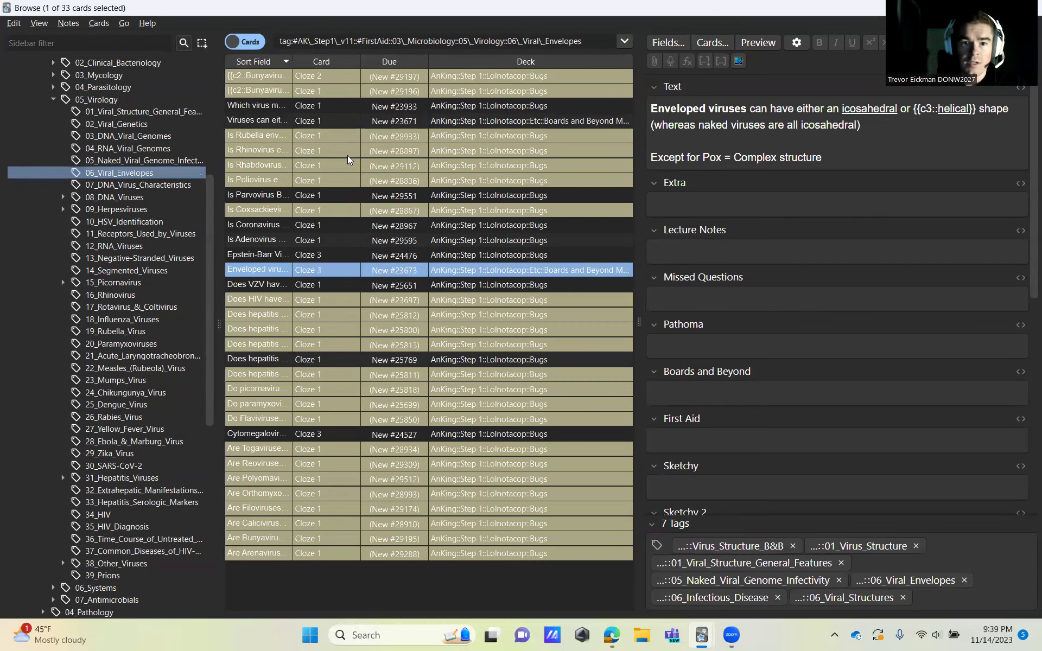
pyautogui.click(371, 109)
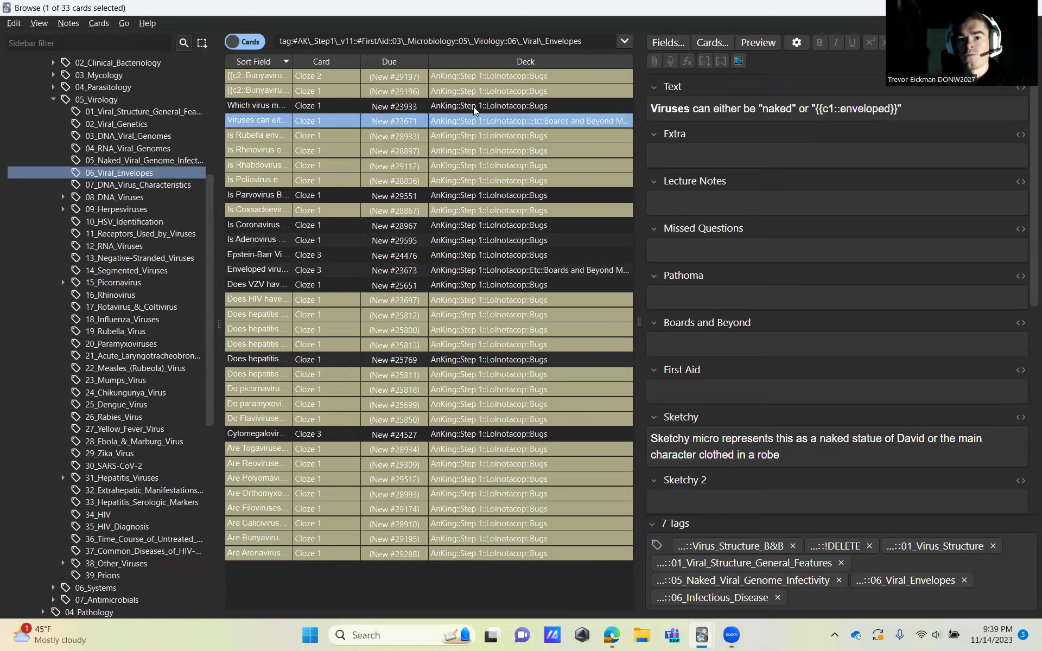
pyautogui.click(474, 107)
pyautogui.click(471, 122)
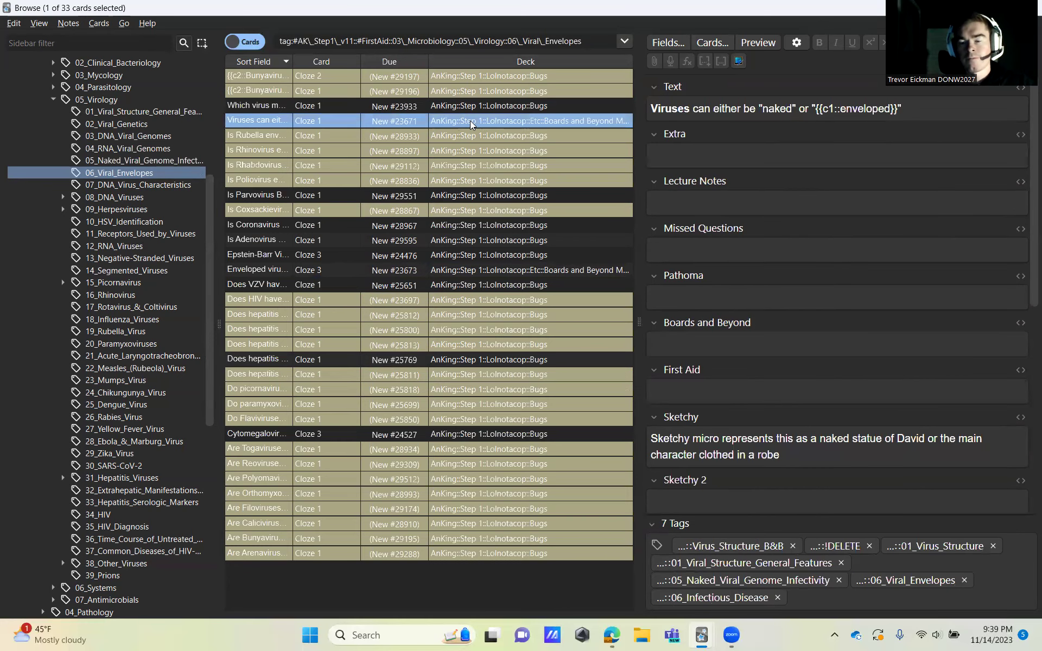
pyautogui.click(467, 197)
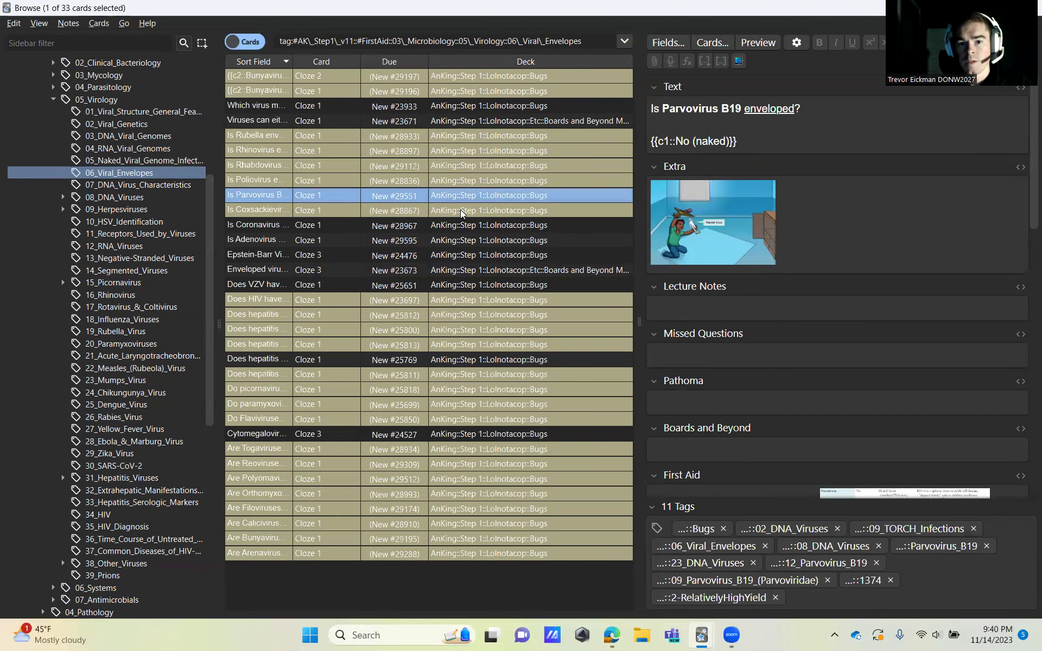
pyautogui.click(459, 224)
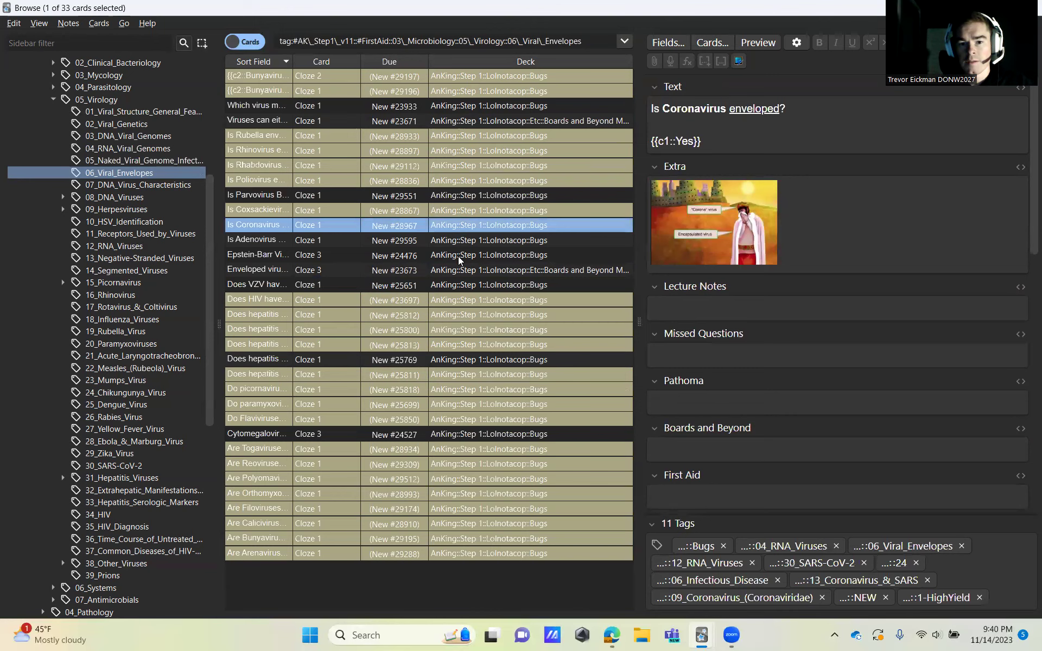
# Step through the Adenovirus, EBV, VZV, hepatitis B and CMV envelope cards, then list 07_DNA_Virus_Characteristics
pyautogui.press('Down')
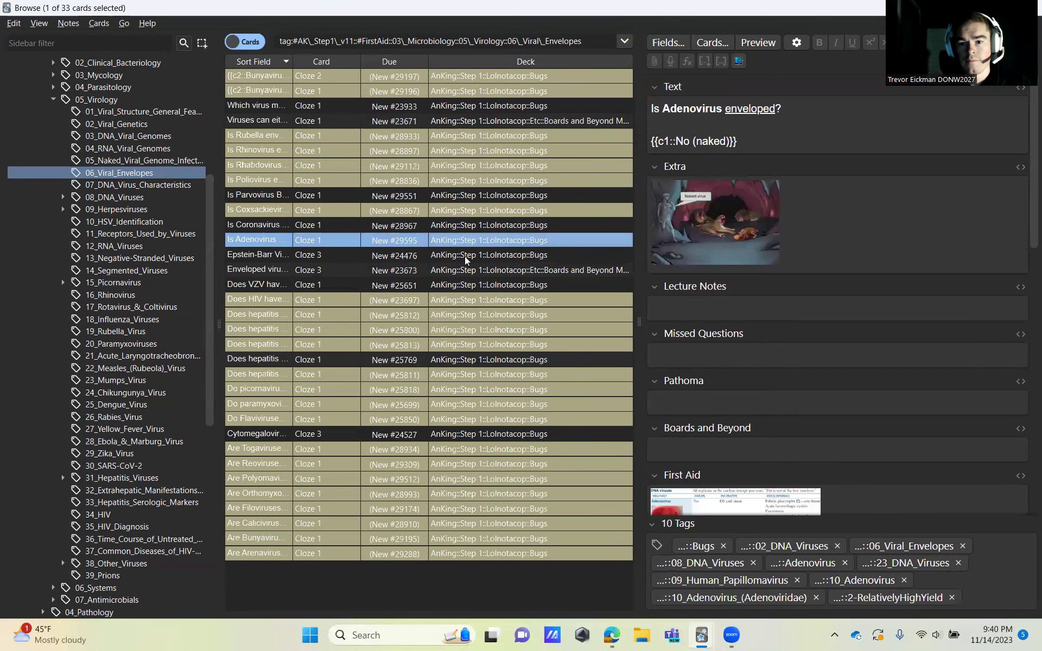
pyautogui.press('Down')
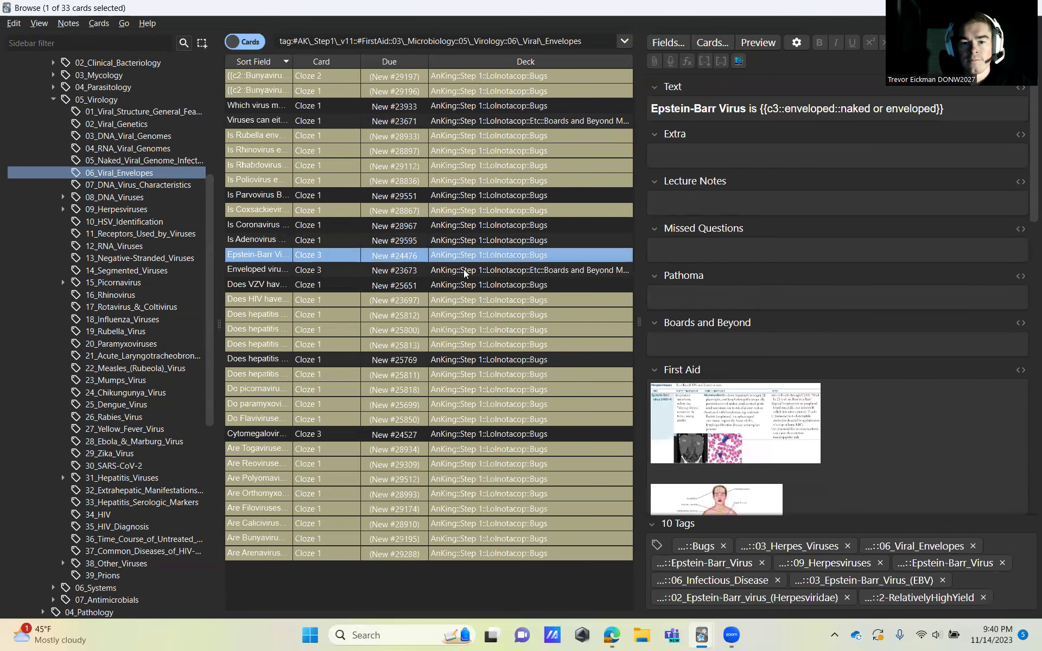
pyautogui.press('Down')
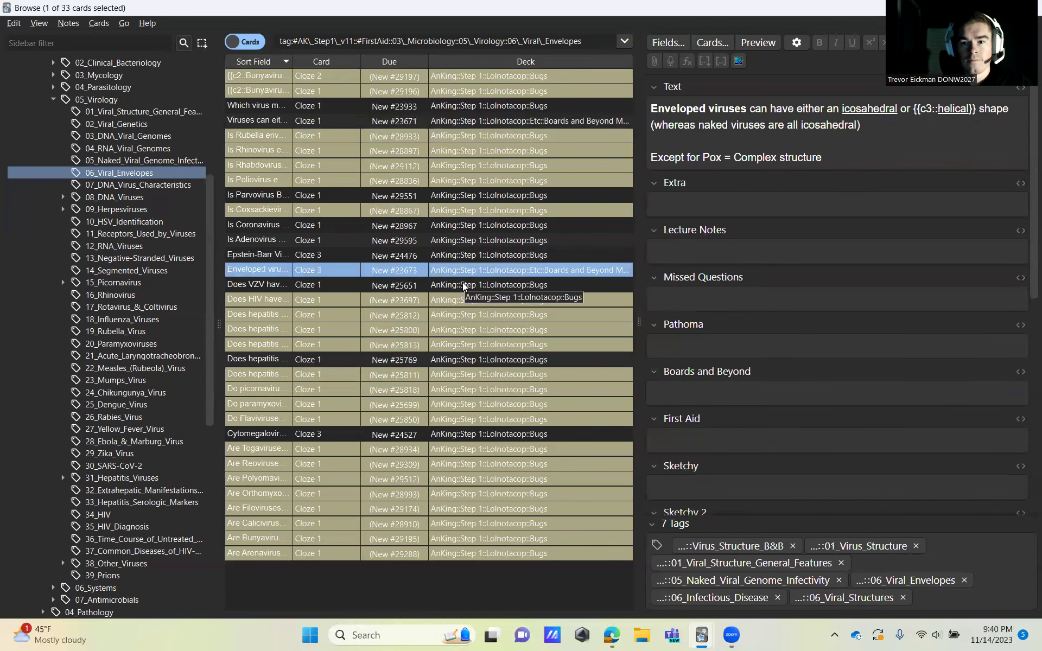
pyautogui.press('Down')
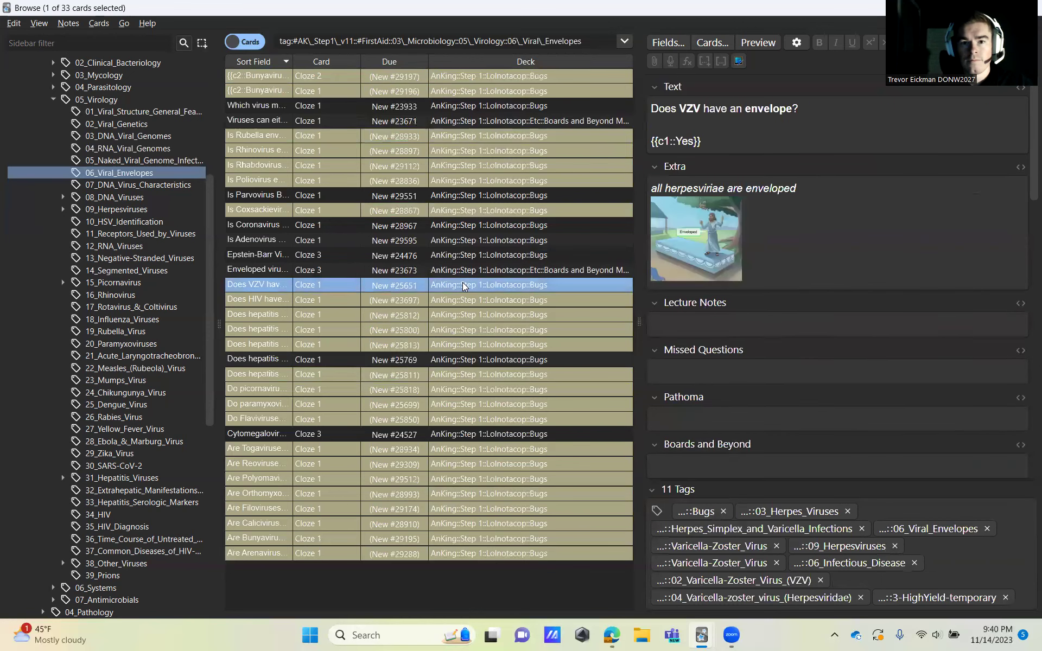
pyautogui.click(531, 360)
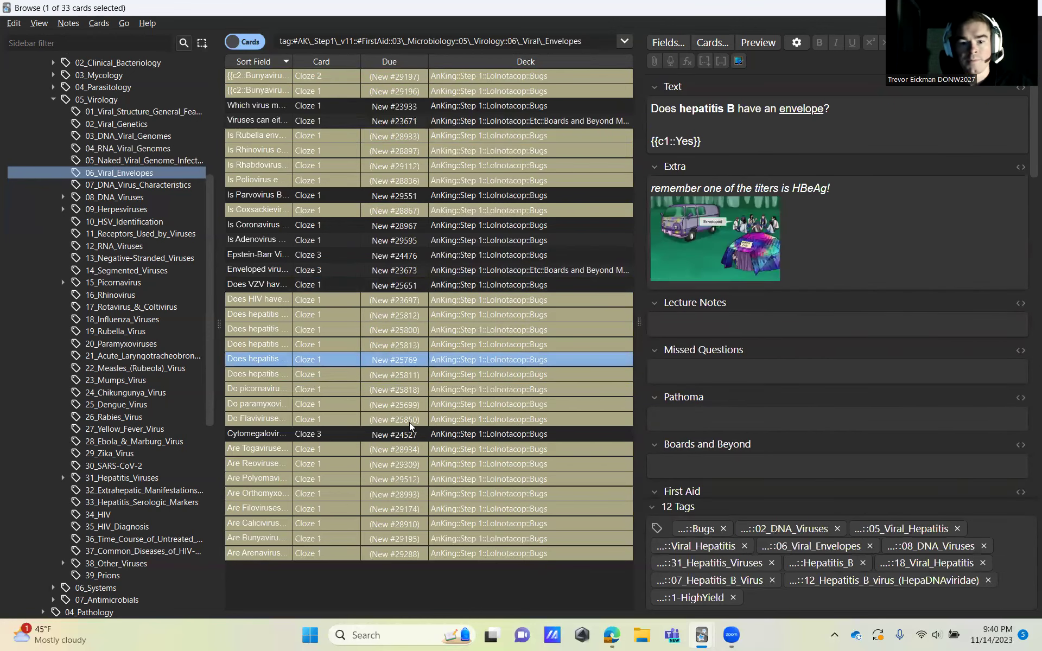
pyautogui.click(409, 437)
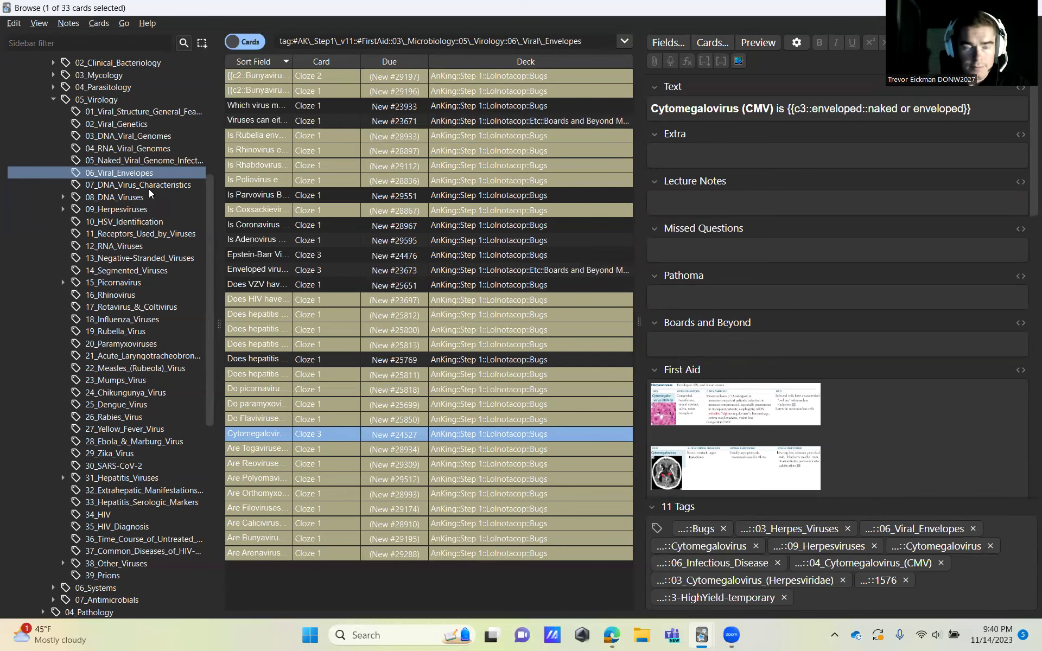
pyautogui.click(112, 186)
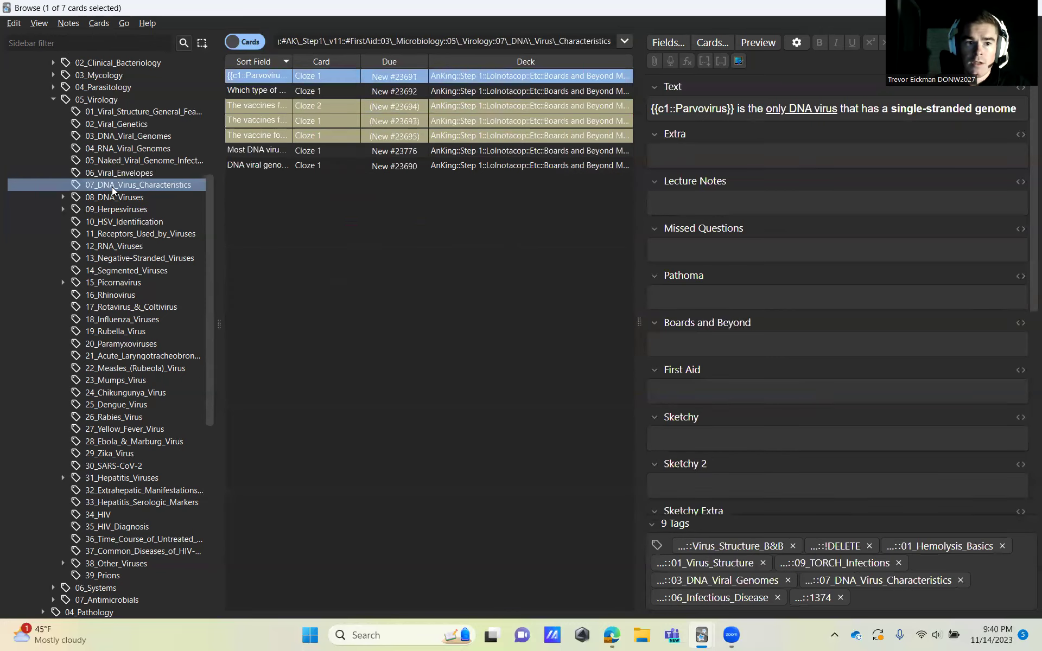
# View two DNA virus cards, then expand 08_DNA_Viruses and list only the Adenovirus cards
pyautogui.click(358, 152)
pyautogui.click(357, 166)
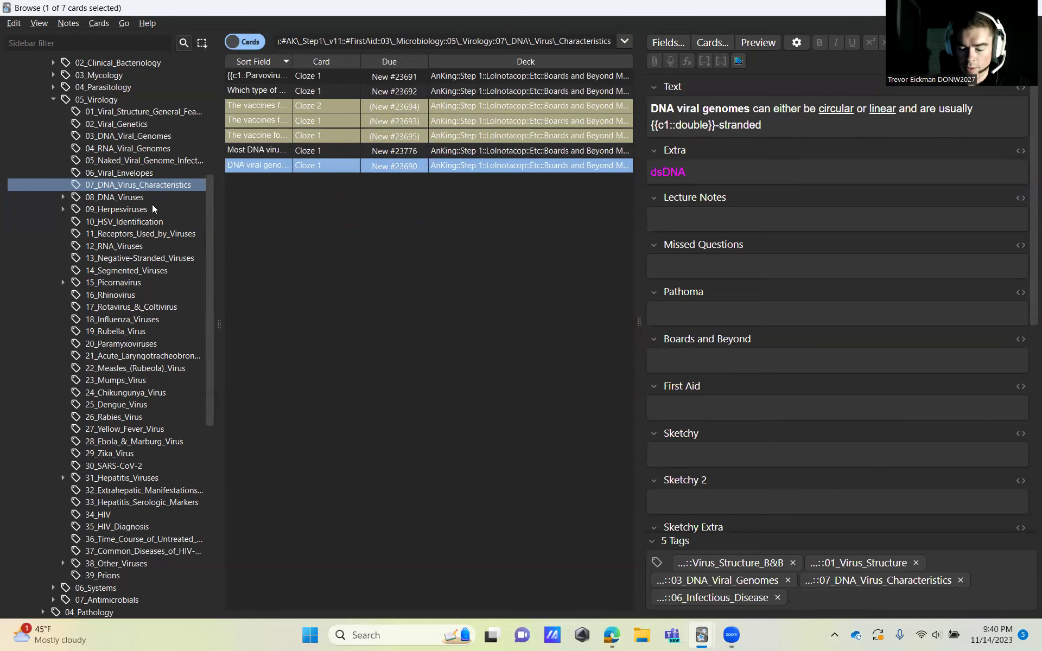
pyautogui.click(119, 197)
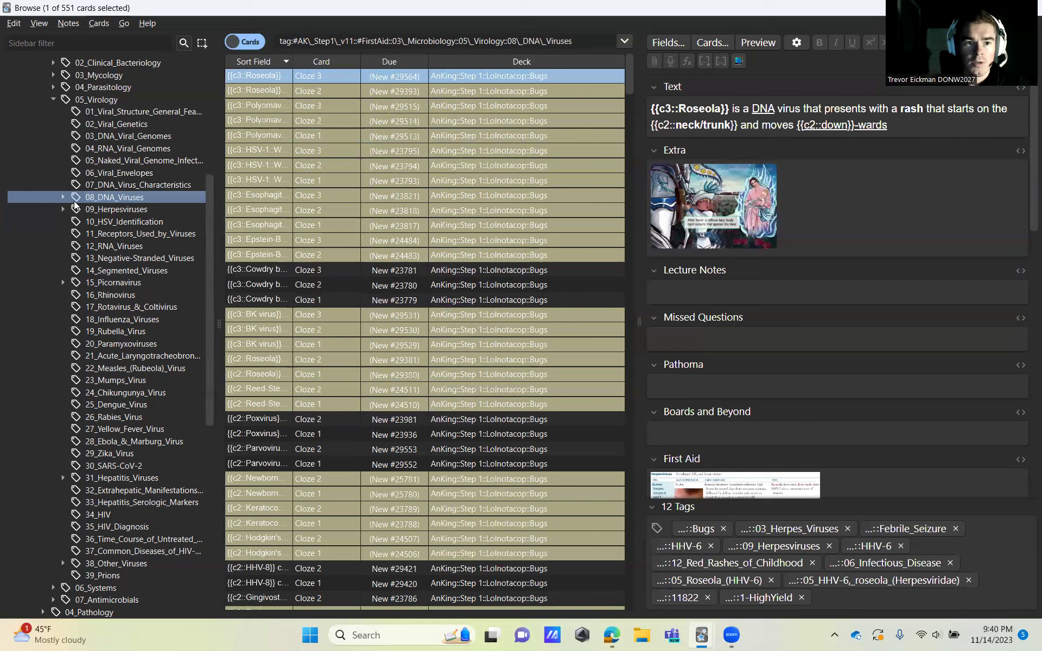
pyautogui.click(62, 199)
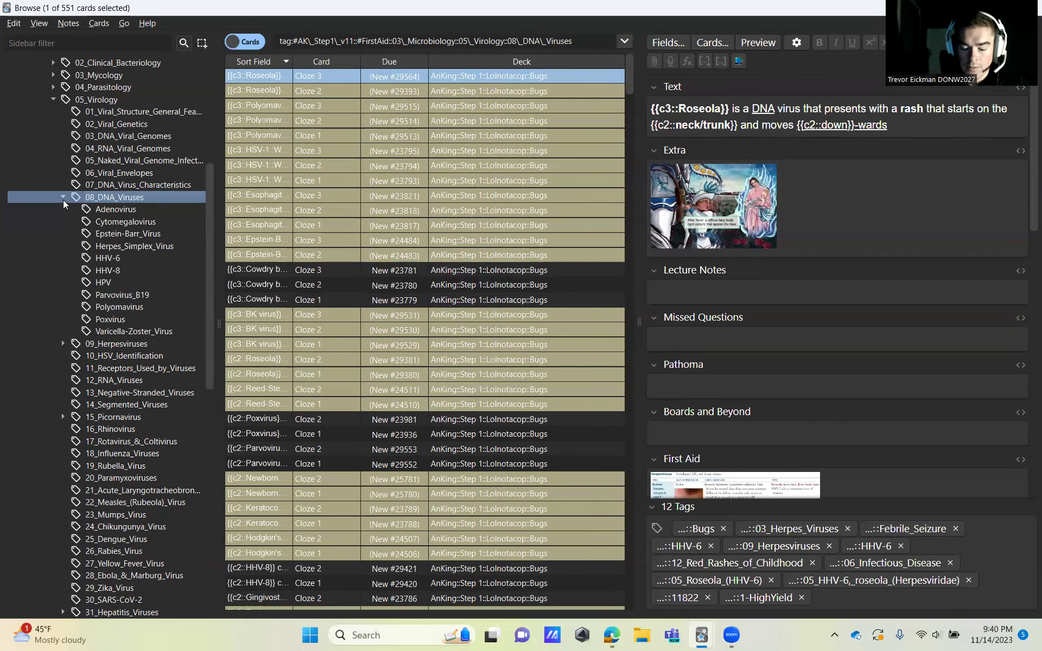
pyautogui.click(133, 211)
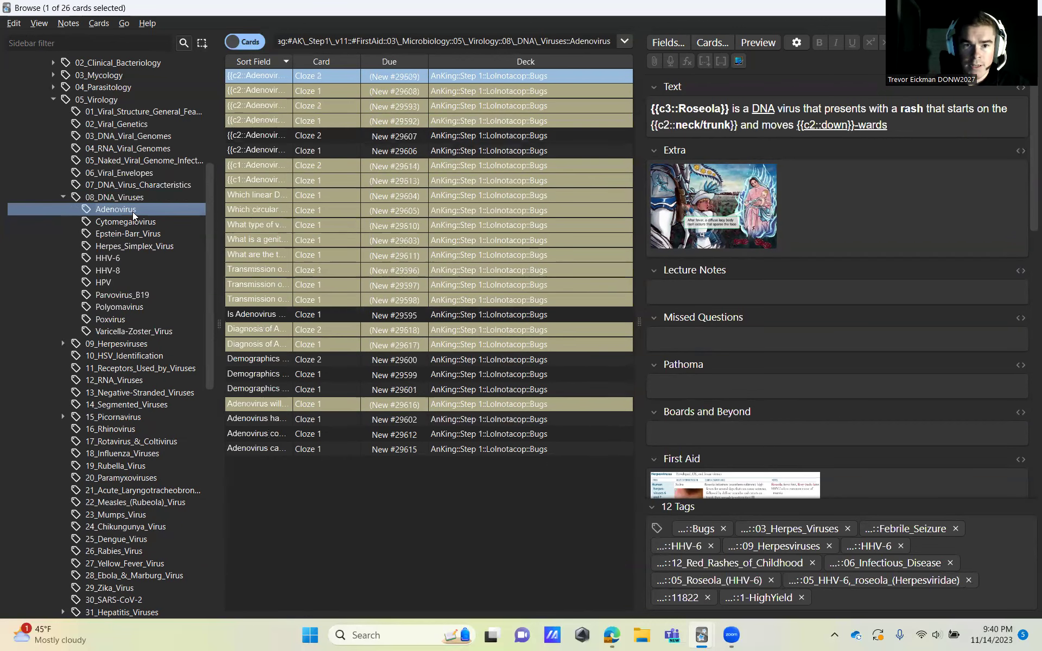
# View the Adenovirus conjunctivitis, hemagglutinin and 'Is Adenovirus enveloped?' cards, then list Cytomegalovirus
pyautogui.click(395, 140)
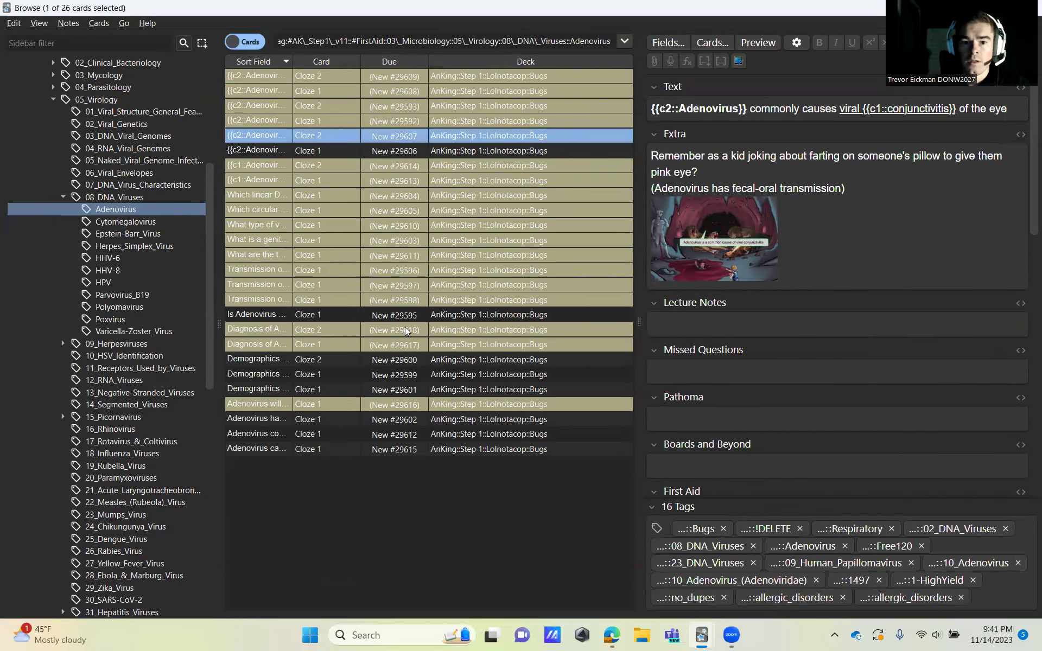
pyautogui.click(394, 450)
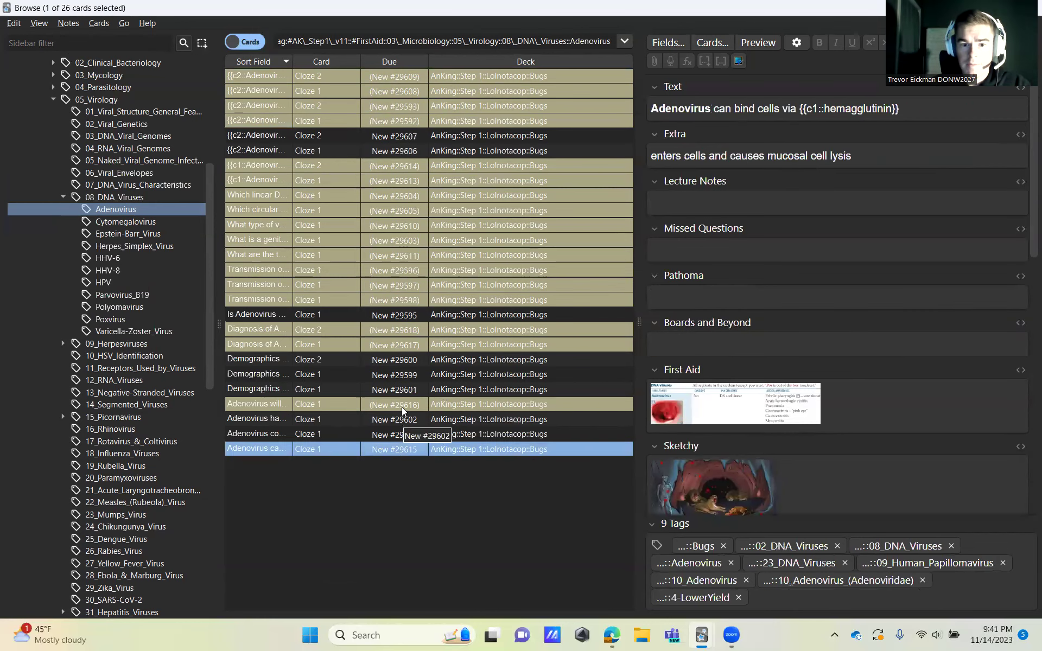
pyautogui.click(403, 315)
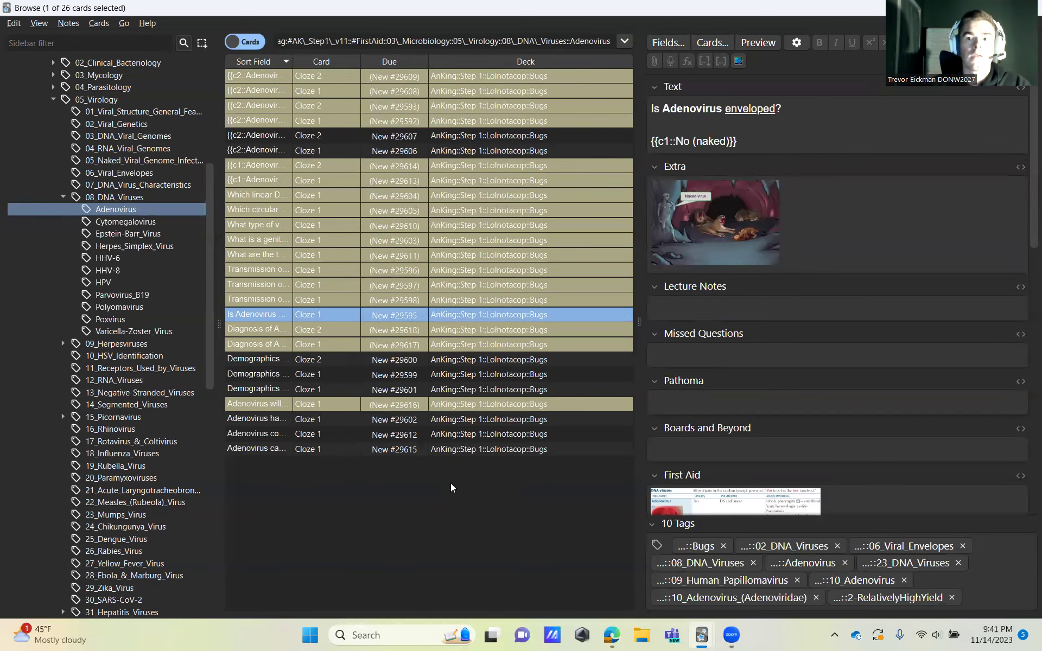
pyautogui.click(147, 223)
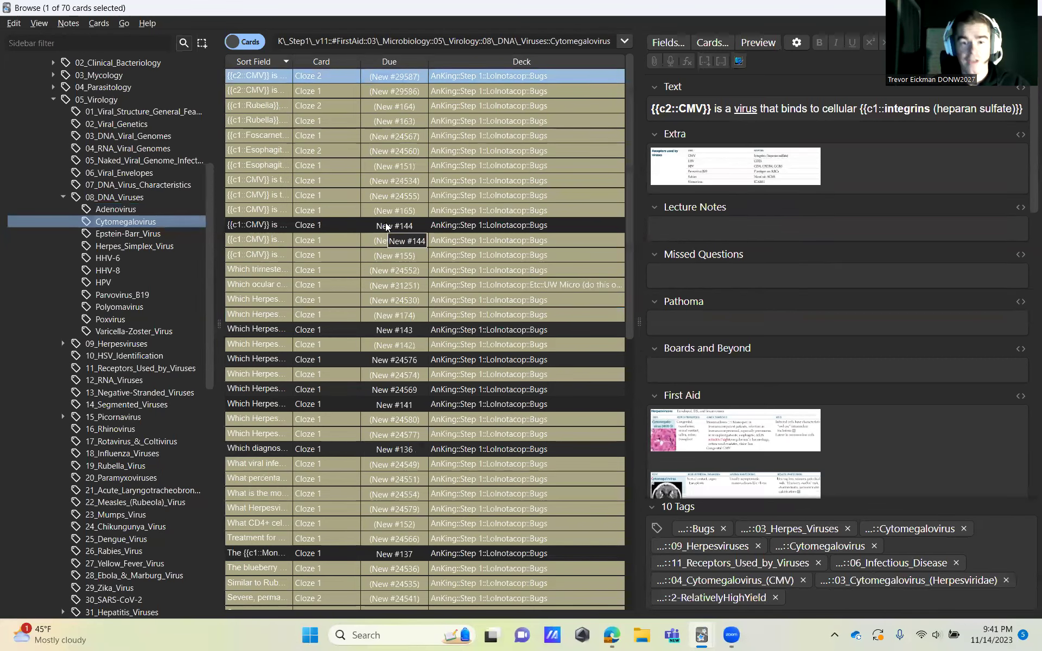
# Select the New #144 card stating CMV is latent in mononuclear cells
pyautogui.scroll(-11, 437, 234)
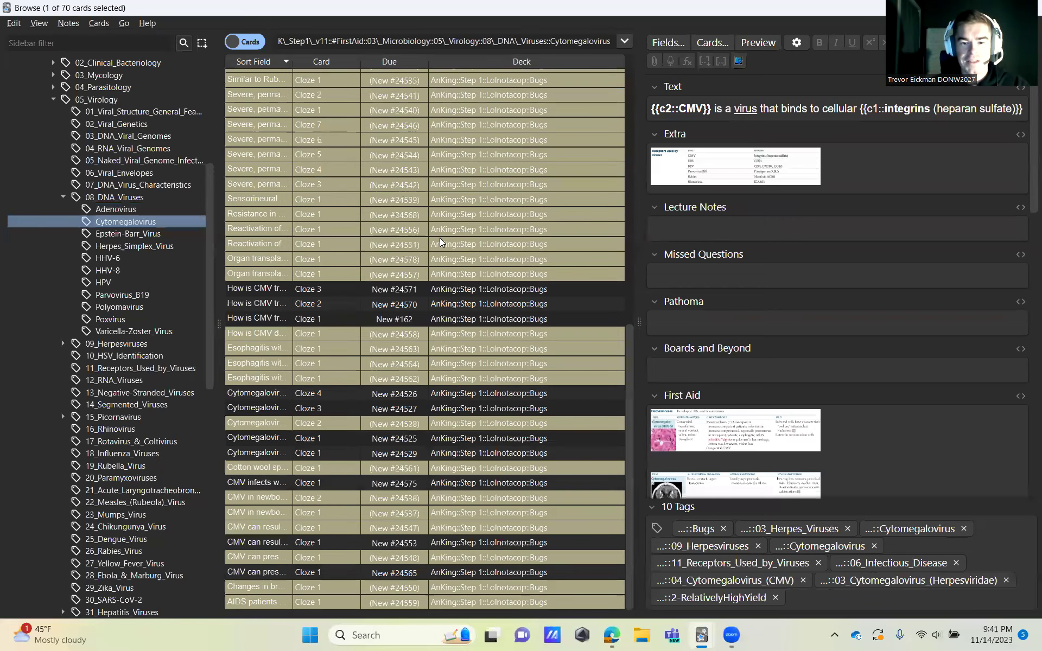
pyautogui.scroll(11, 440, 239)
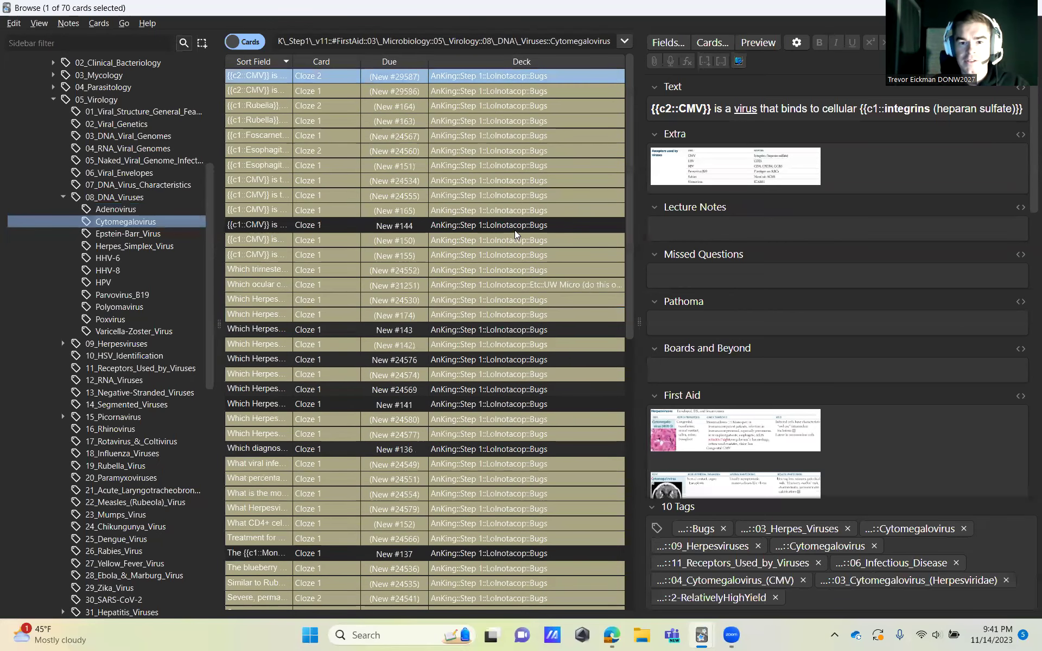
pyautogui.click(514, 228)
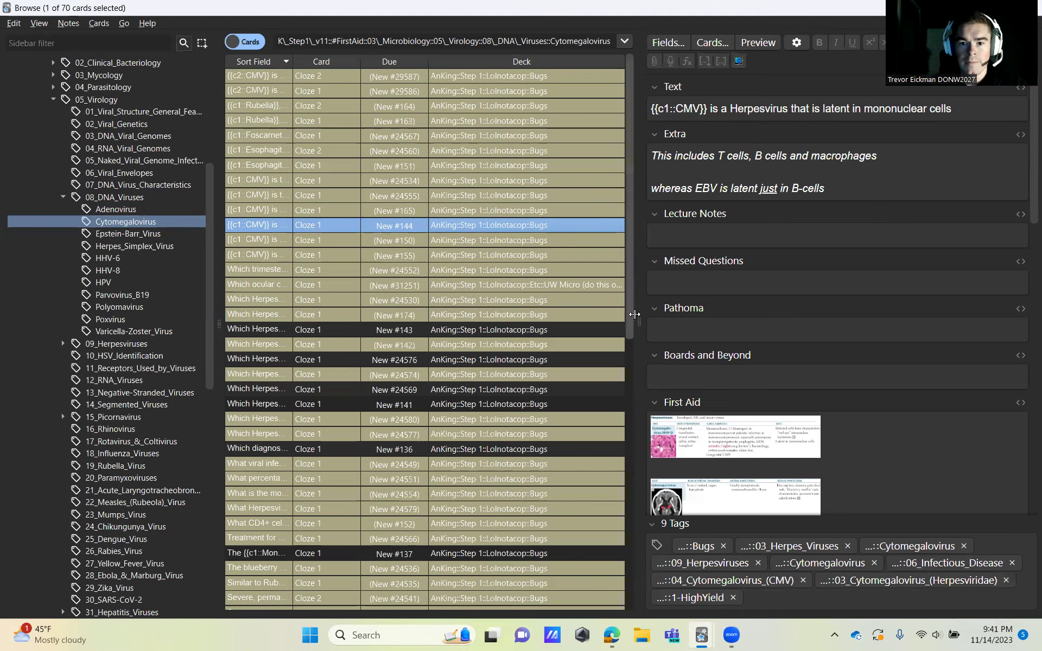
# Widen the card list and Sort Field column, leaving the note editor slightly more room
pyautogui.moveTo(634, 314); pyautogui.dragTo(732, 312)
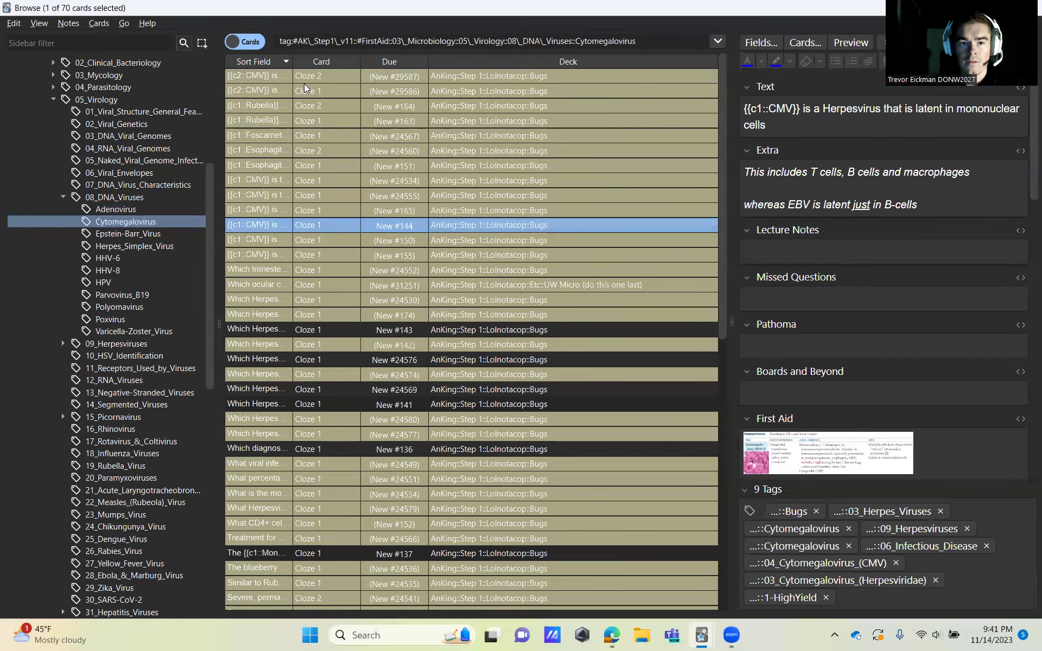
pyautogui.moveTo(293, 61); pyautogui.dragTo(418, 61)
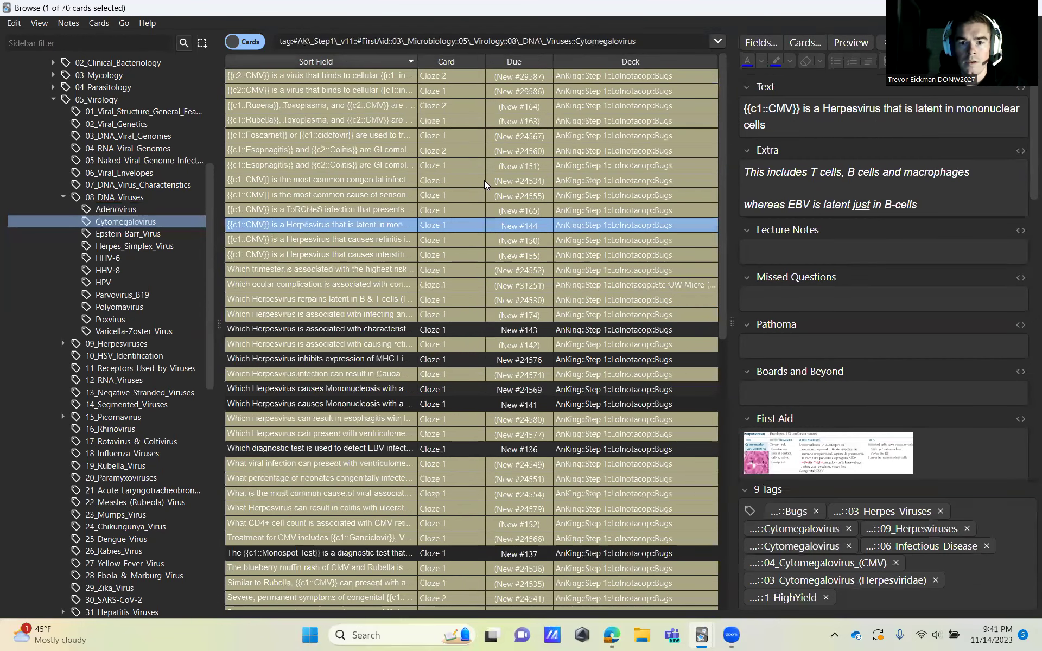
pyautogui.moveTo(731, 325); pyautogui.dragTo(696, 324)
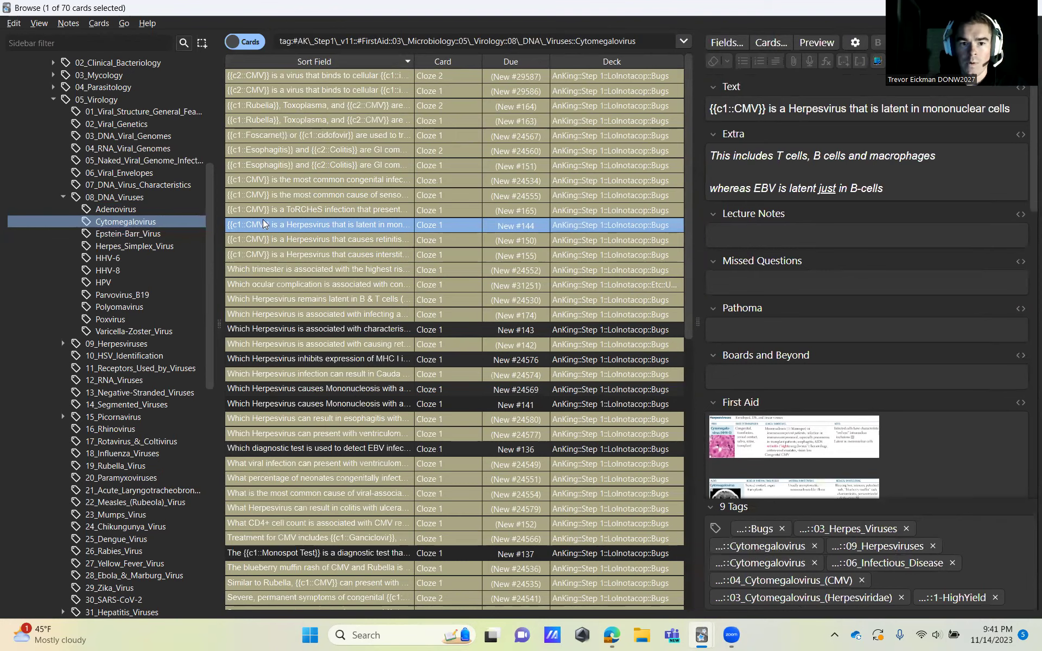
# View the Owl's Eye, MHC I inhibition, Monospot and EBV diagnostic test cards
pyautogui.click(346, 330)
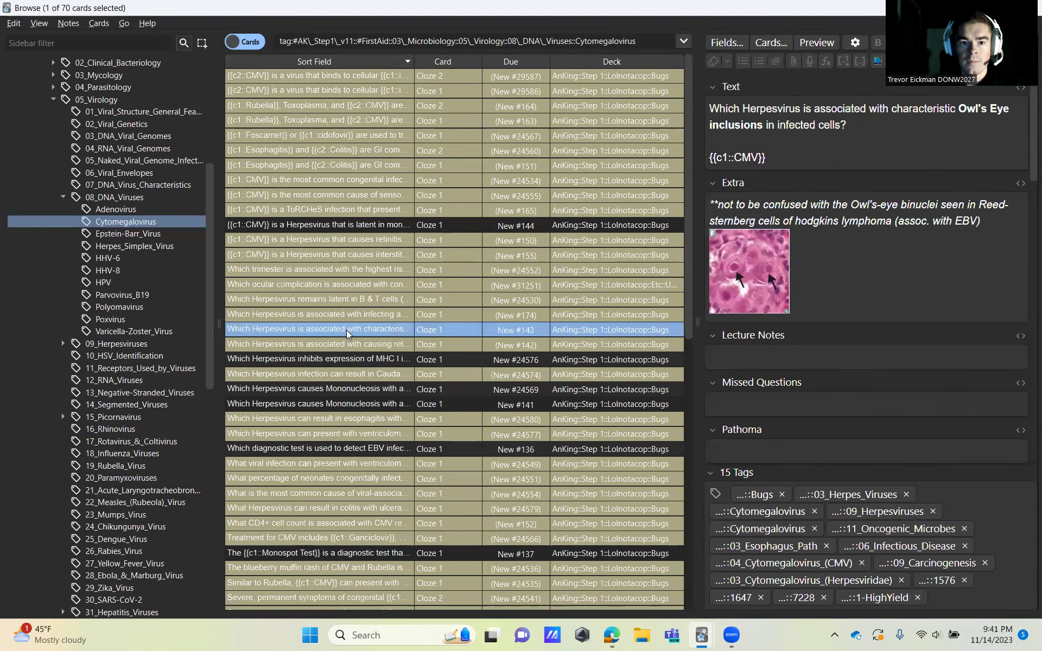
pyautogui.click(395, 360)
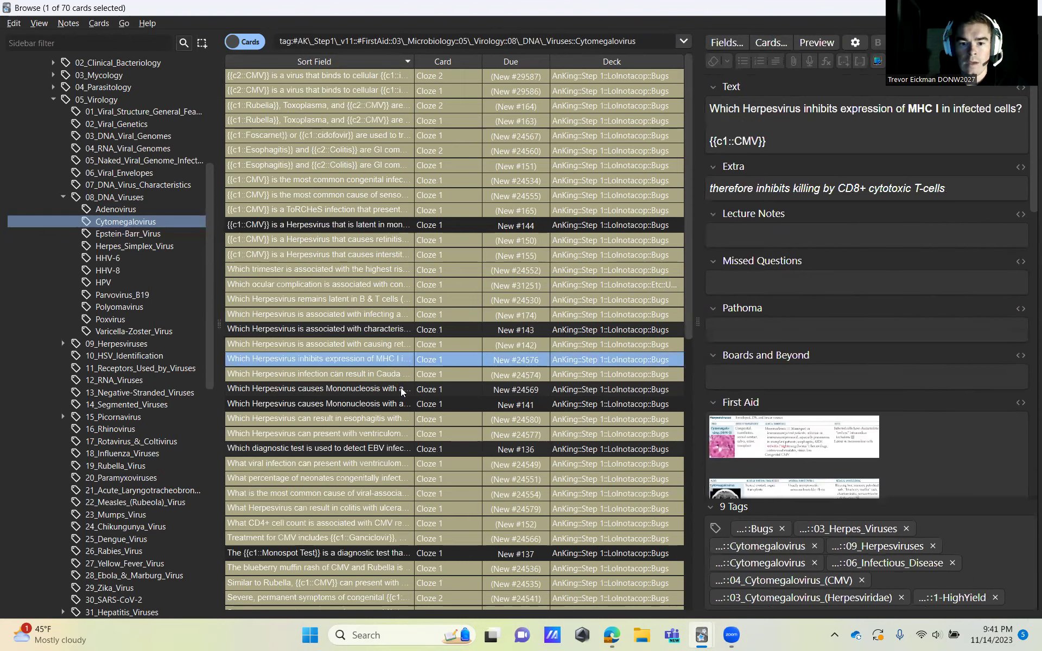
pyautogui.click(401, 387)
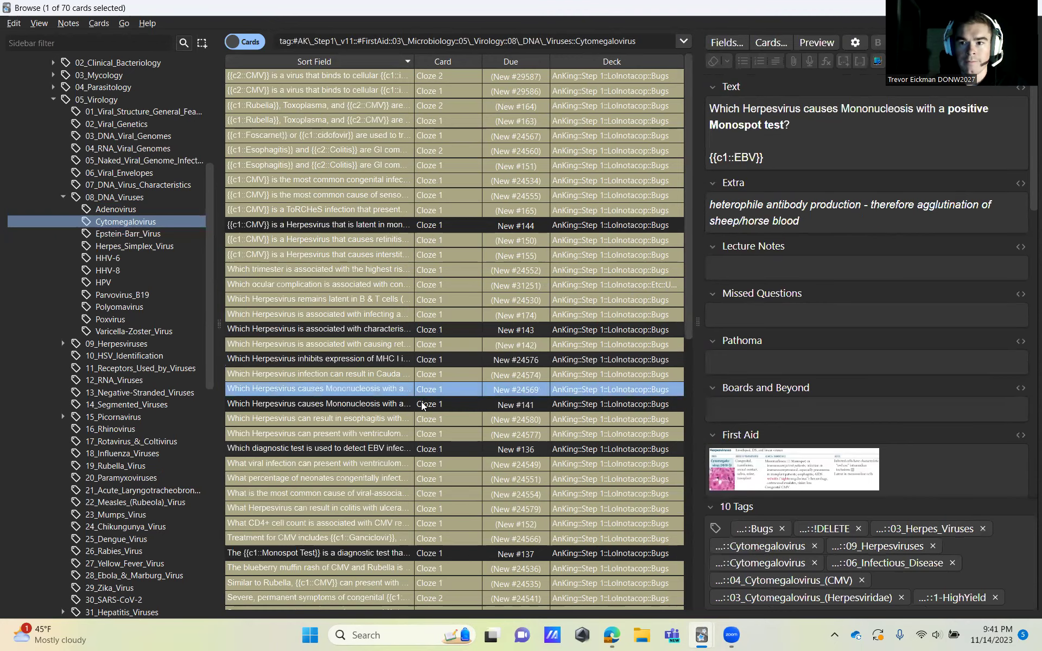
pyautogui.click(421, 403)
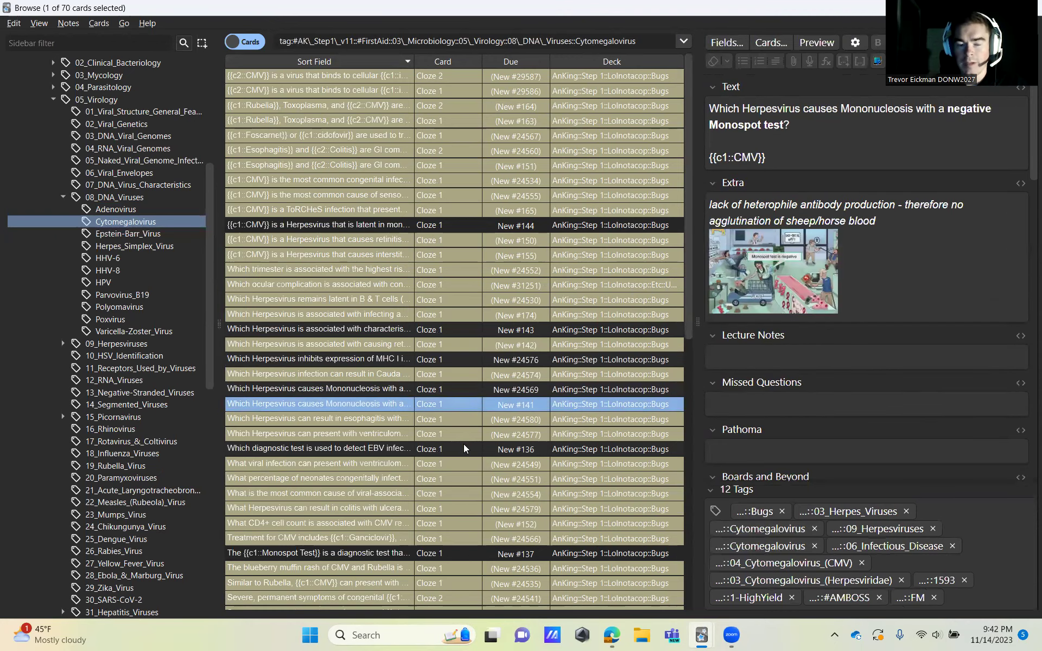
pyautogui.click(463, 448)
pyautogui.scroll(-6, 461, 446)
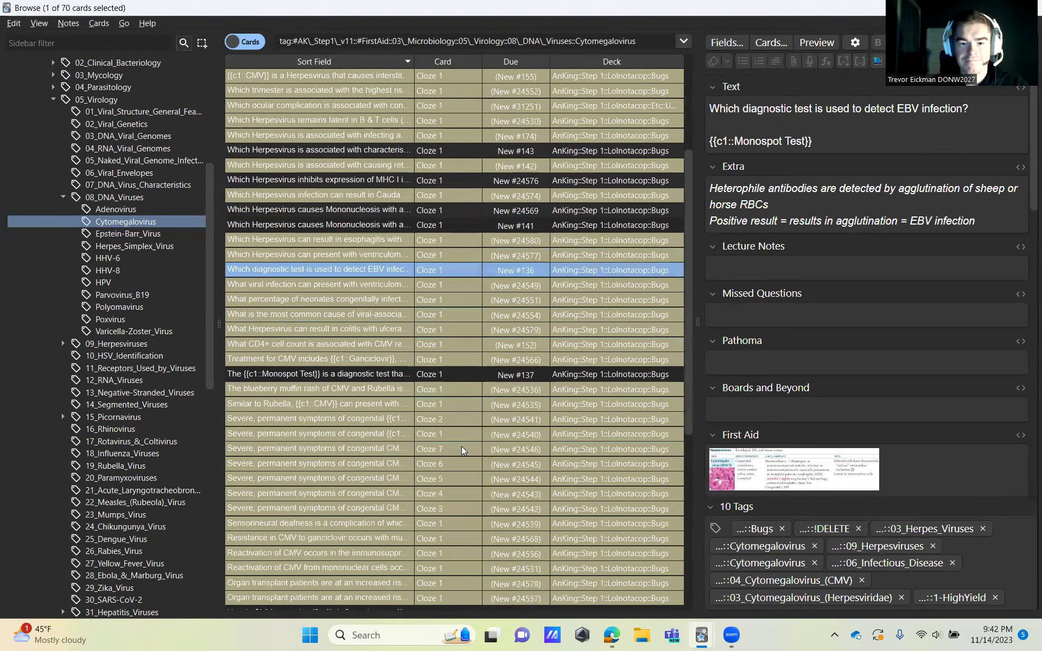
pyautogui.click(405, 293)
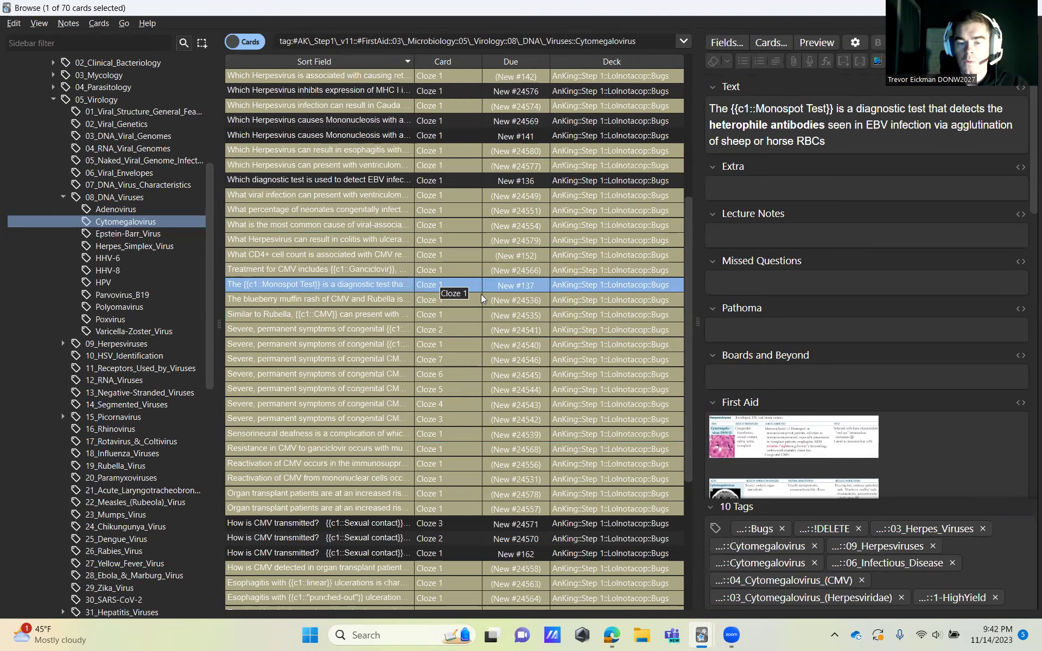
pyautogui.scroll(-4, 494, 299)
pyautogui.scroll(-1, 494, 304)
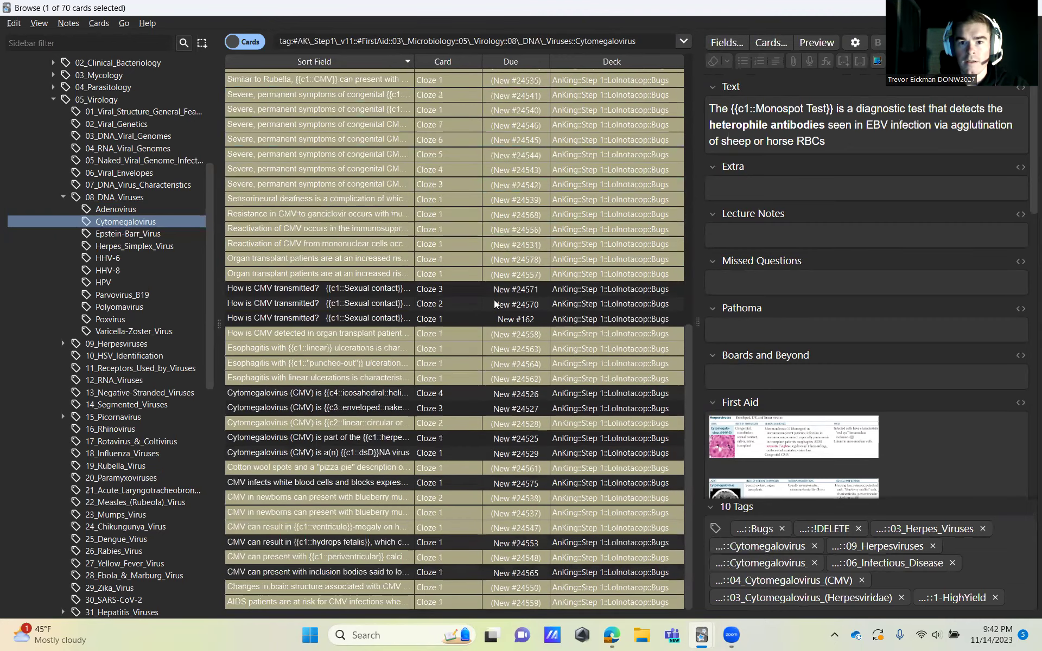
pyautogui.scroll(1, 493, 302)
pyautogui.scroll(-1, 493, 302)
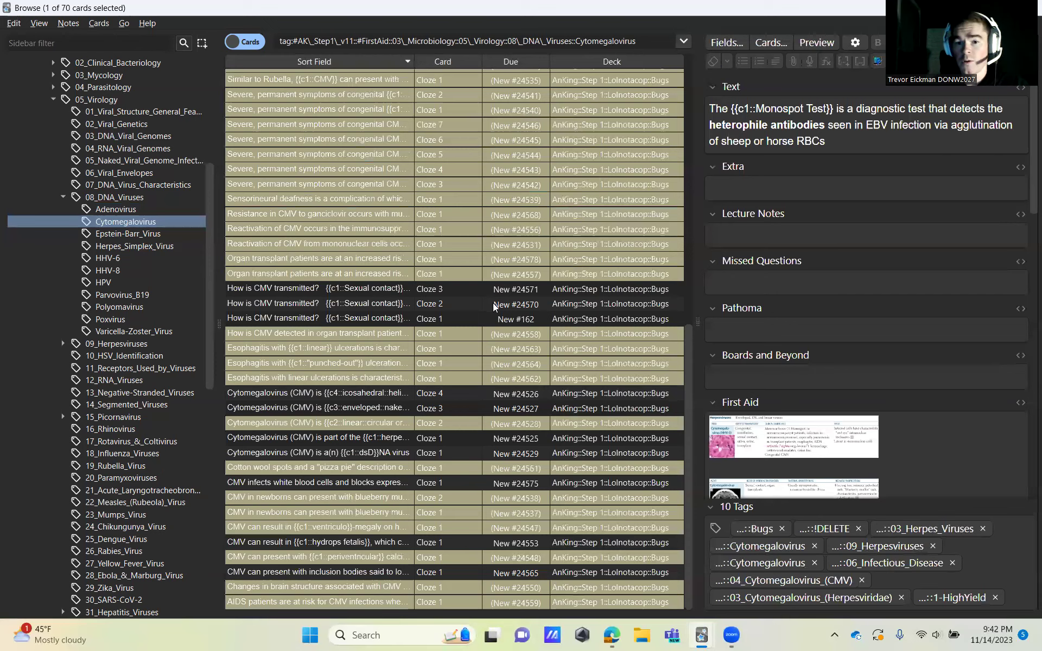
# Inspect the CMV inclusion bodies, hydrops fetalis, structure, family and transmission cloze cards
pyautogui.click(422, 572)
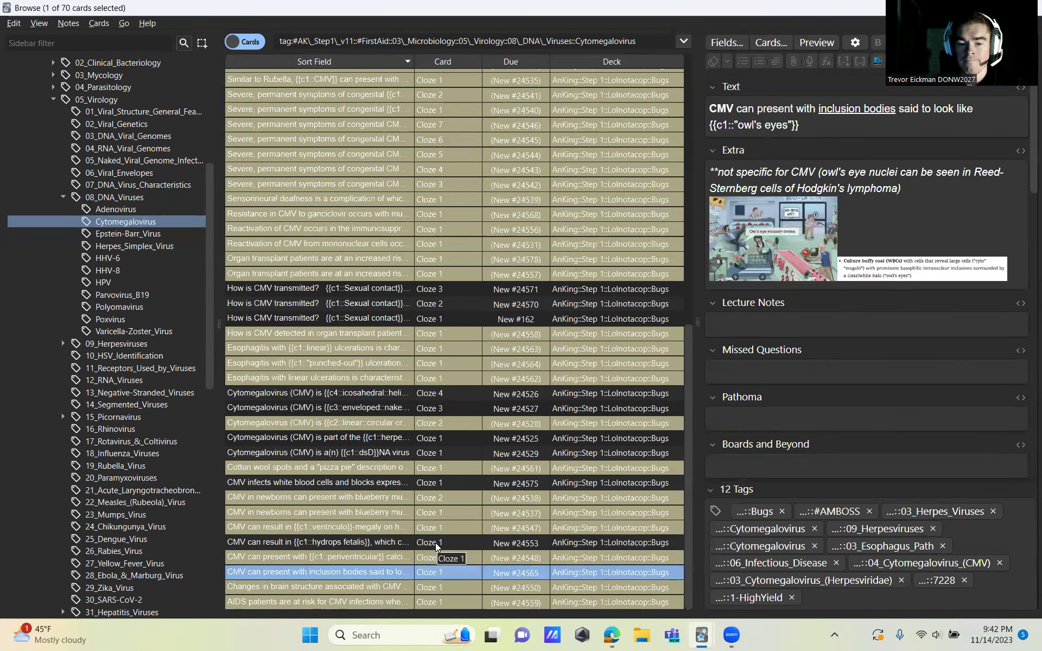
pyautogui.click(435, 543)
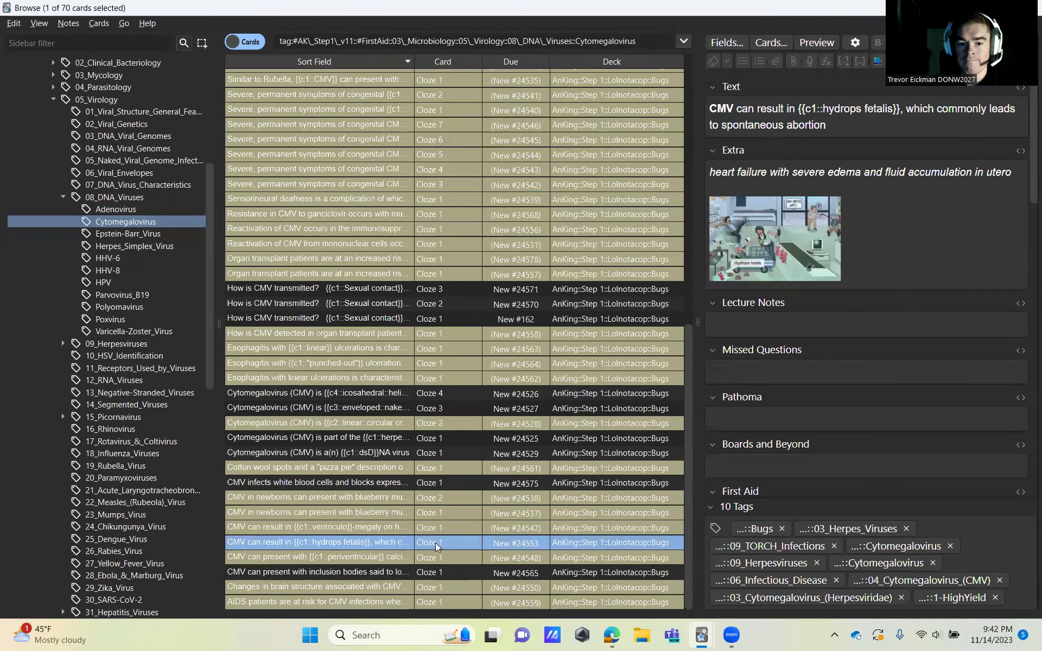
pyautogui.click(444, 484)
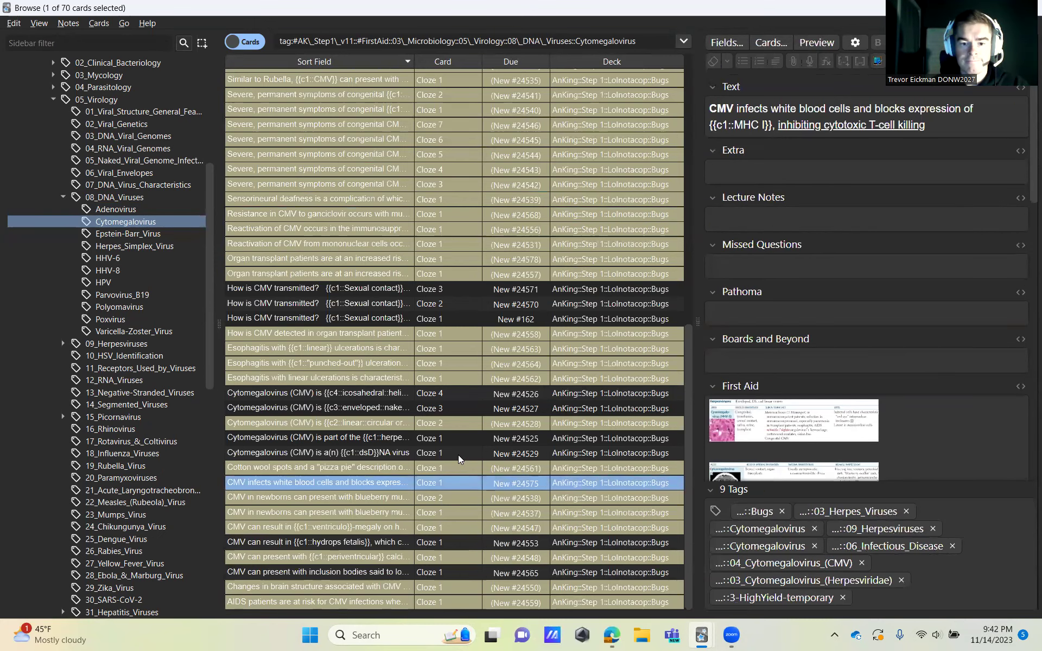
pyautogui.click(458, 454)
pyautogui.click(464, 439)
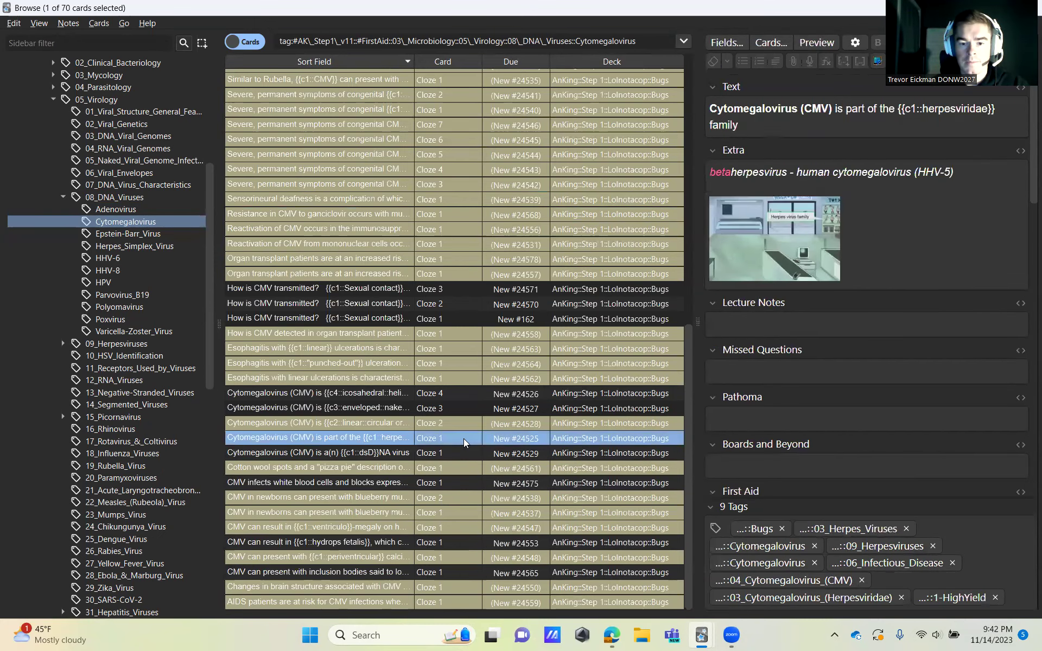
pyautogui.click(447, 408)
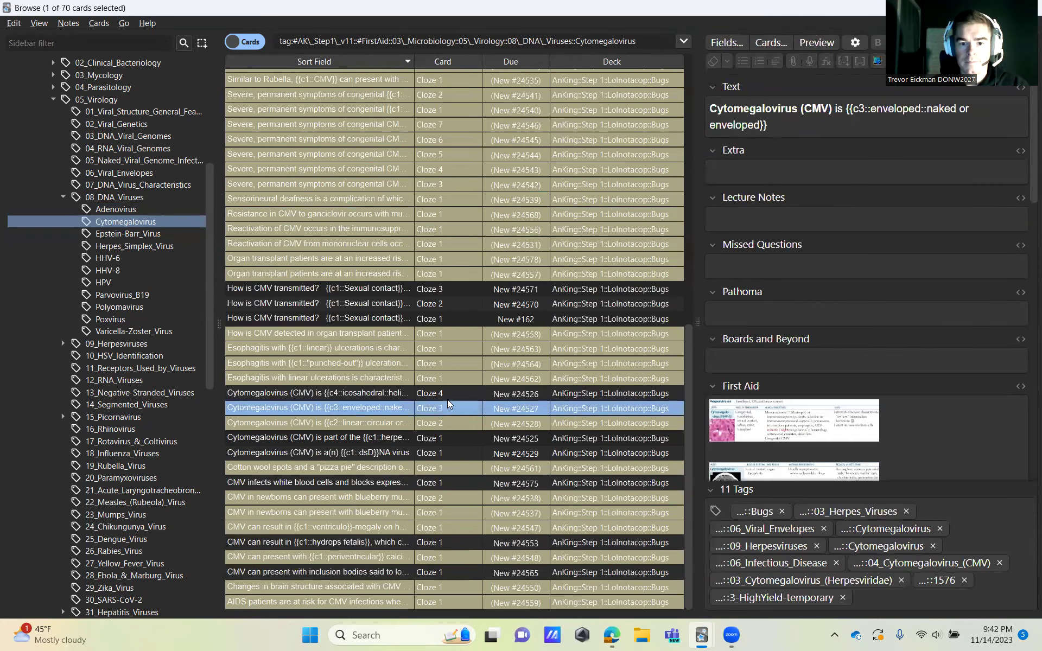
pyautogui.click(447, 394)
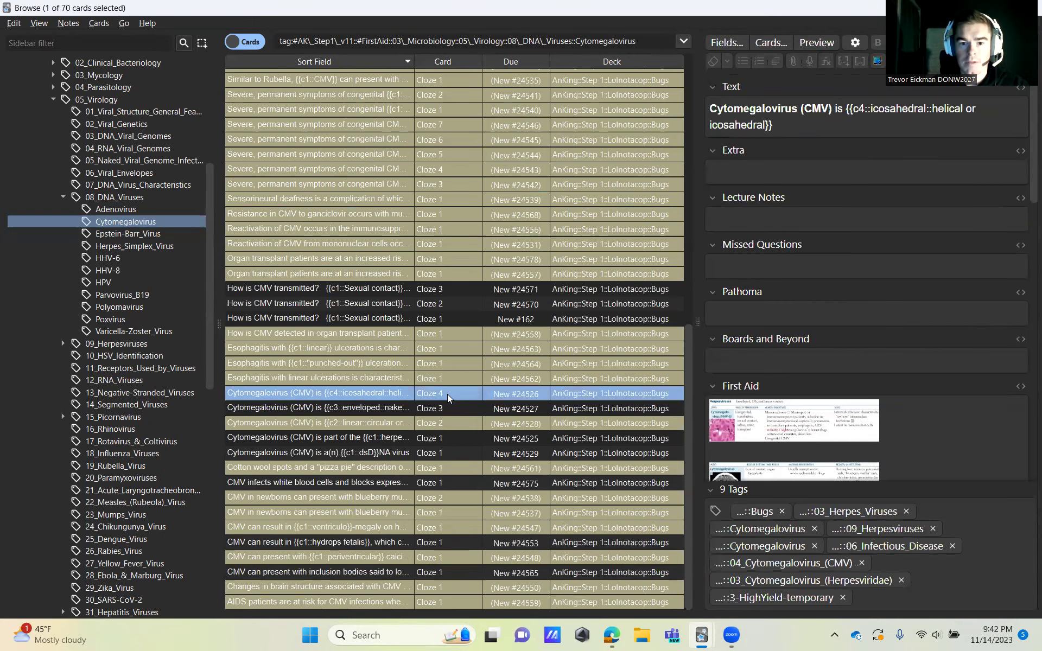
pyautogui.click(449, 315)
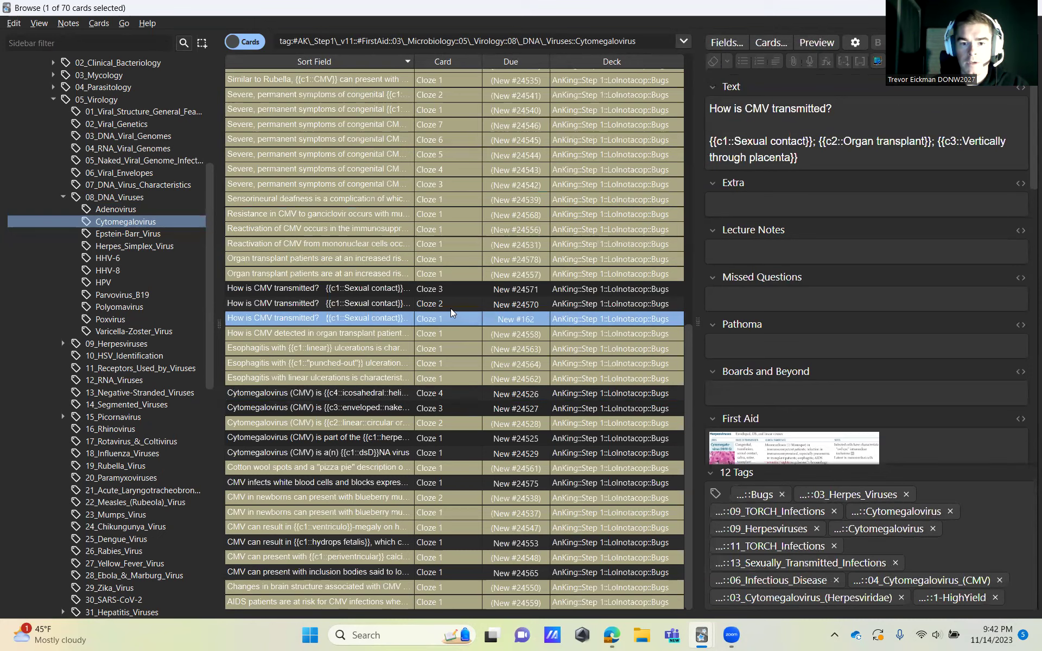
pyautogui.click(452, 305)
pyautogui.click(453, 287)
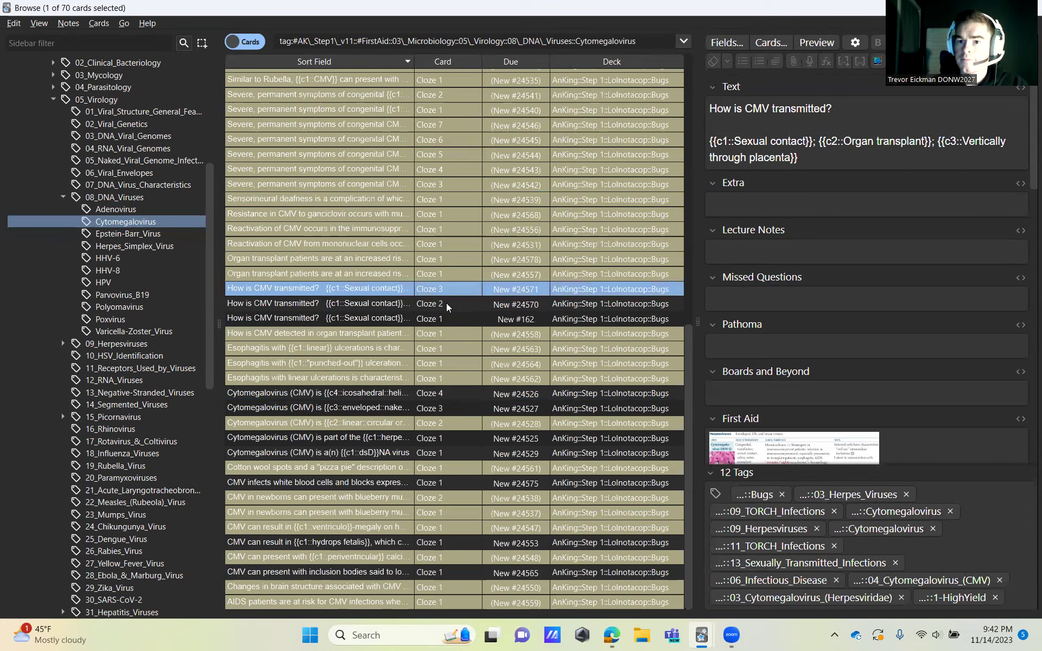
# List the Epstein-Barr_Virus cards and inspect the mononucleosis complication and EBV latency cards
pyautogui.click(157, 237)
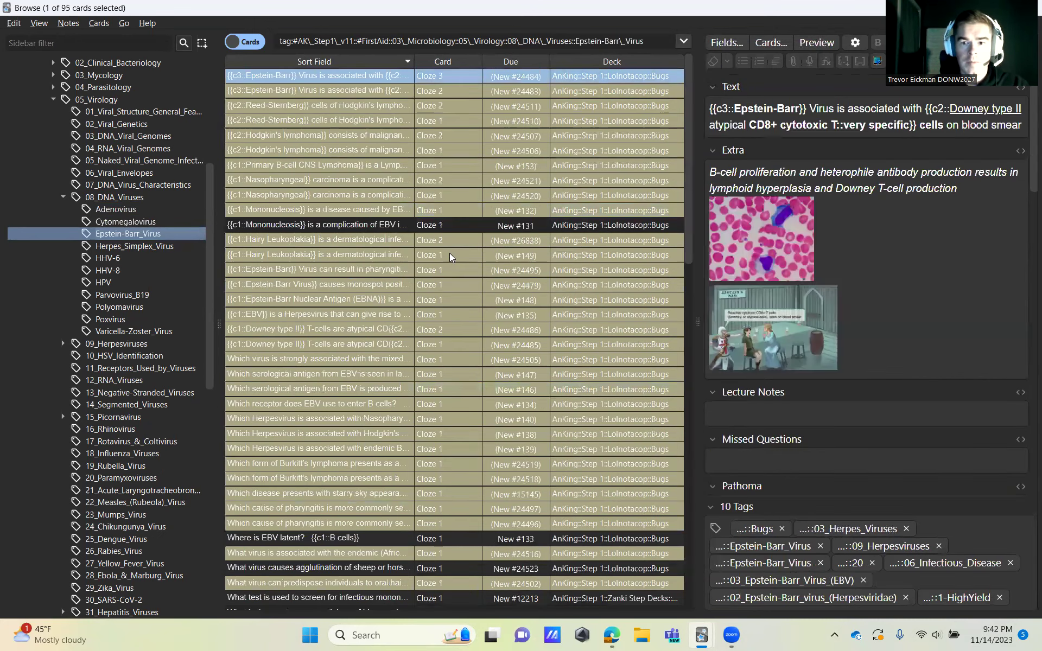
pyautogui.scroll(-8, 439, 234)
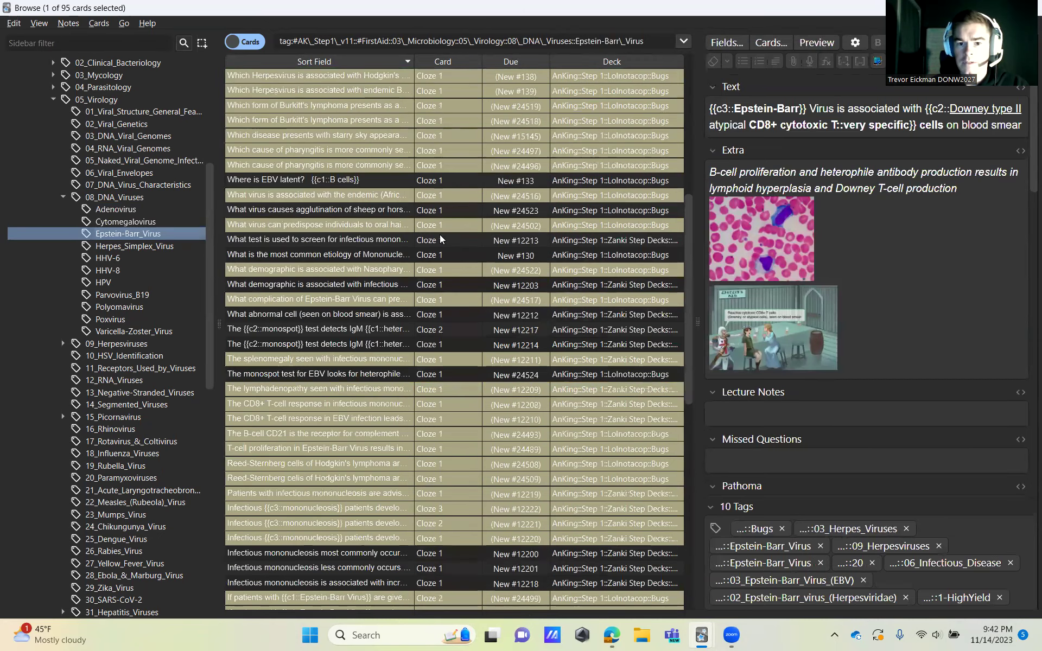
pyautogui.scroll(6, 439, 234)
pyautogui.scroll(2, 442, 235)
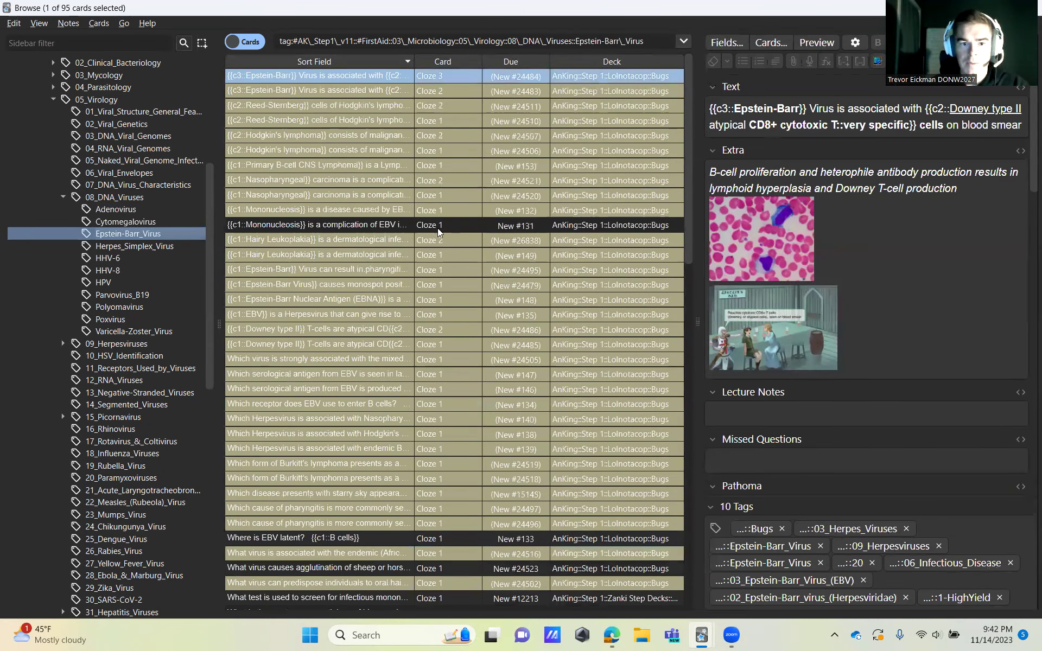
pyautogui.click(437, 227)
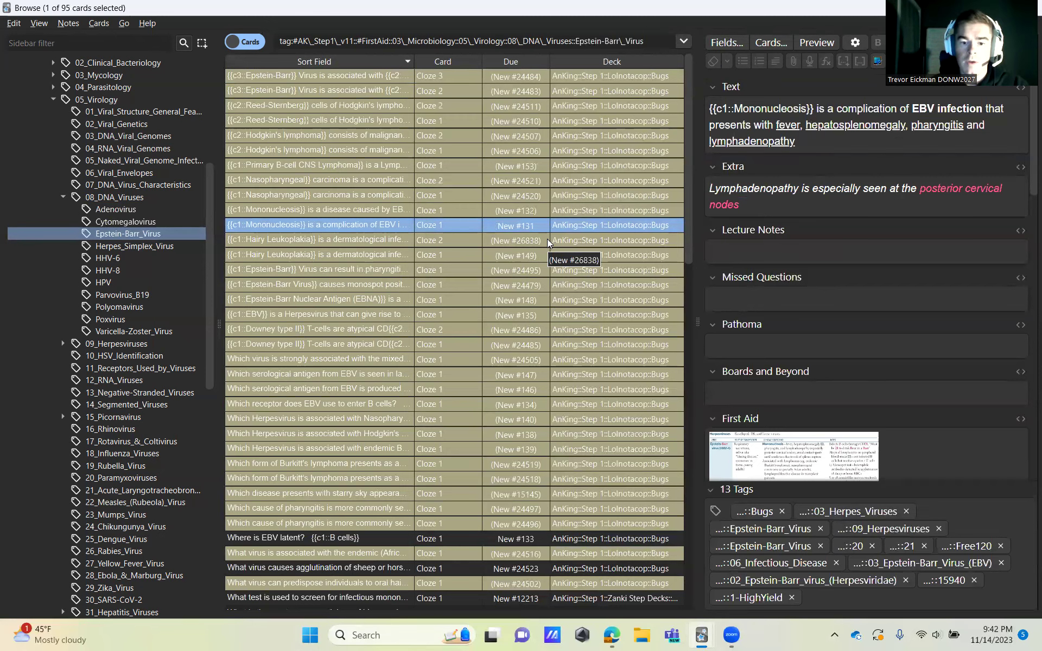
pyautogui.scroll(-8, 547, 239)
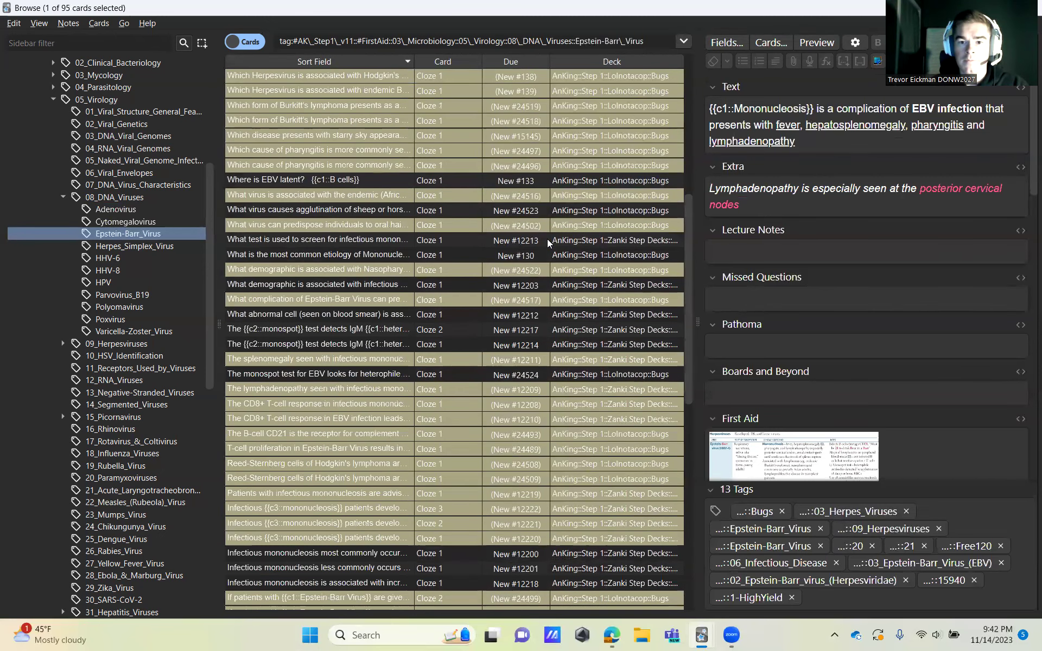
pyautogui.scroll(8, 547, 239)
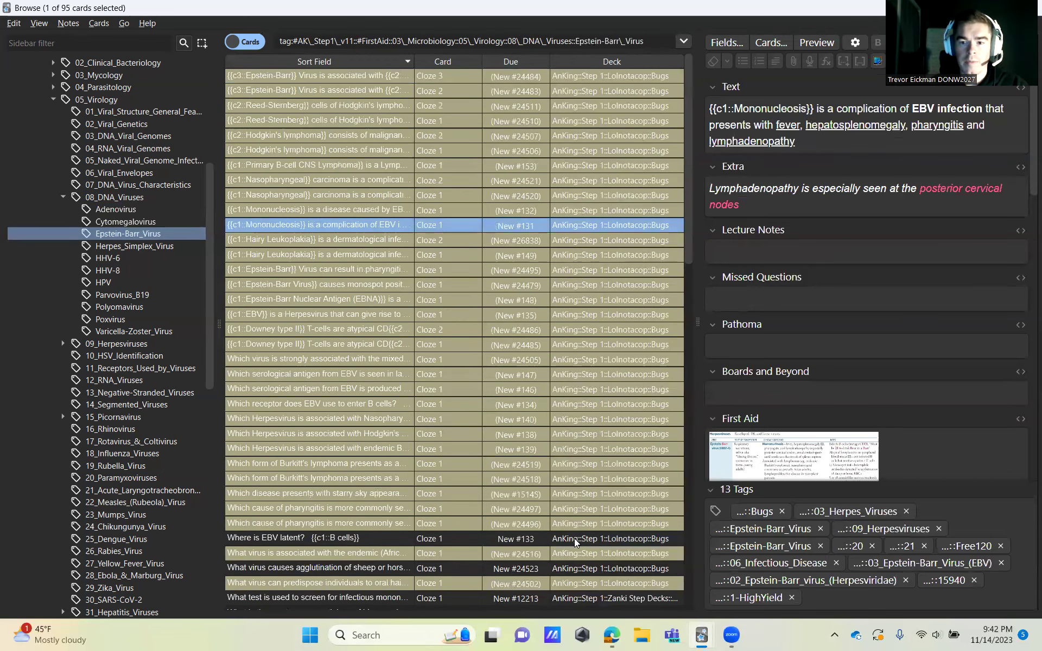
pyautogui.click(376, 539)
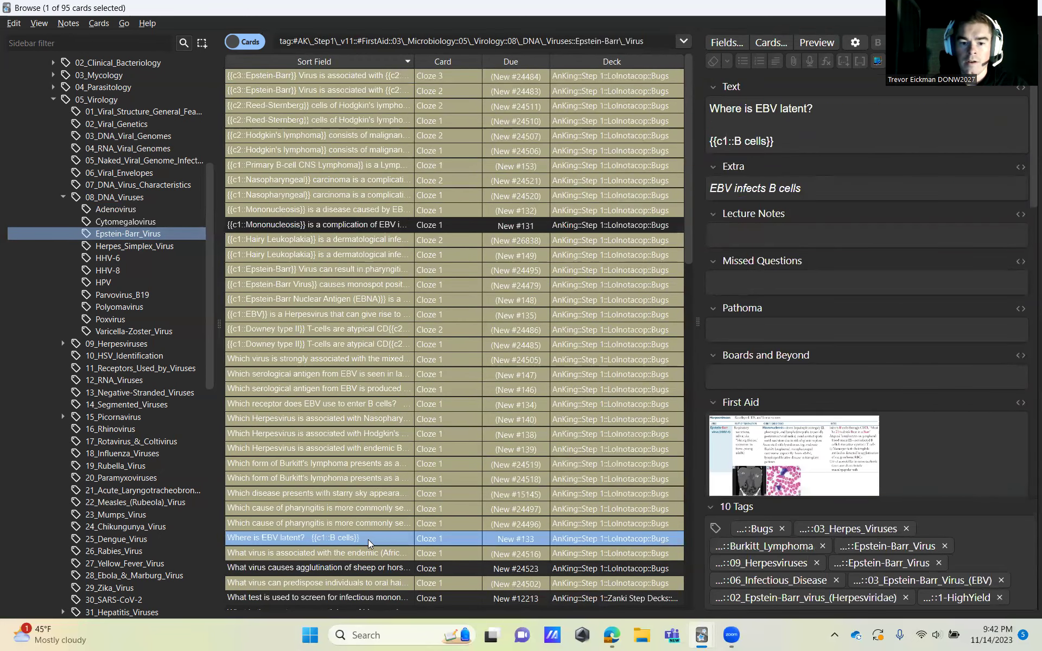
pyautogui.scroll(-10, 367, 538)
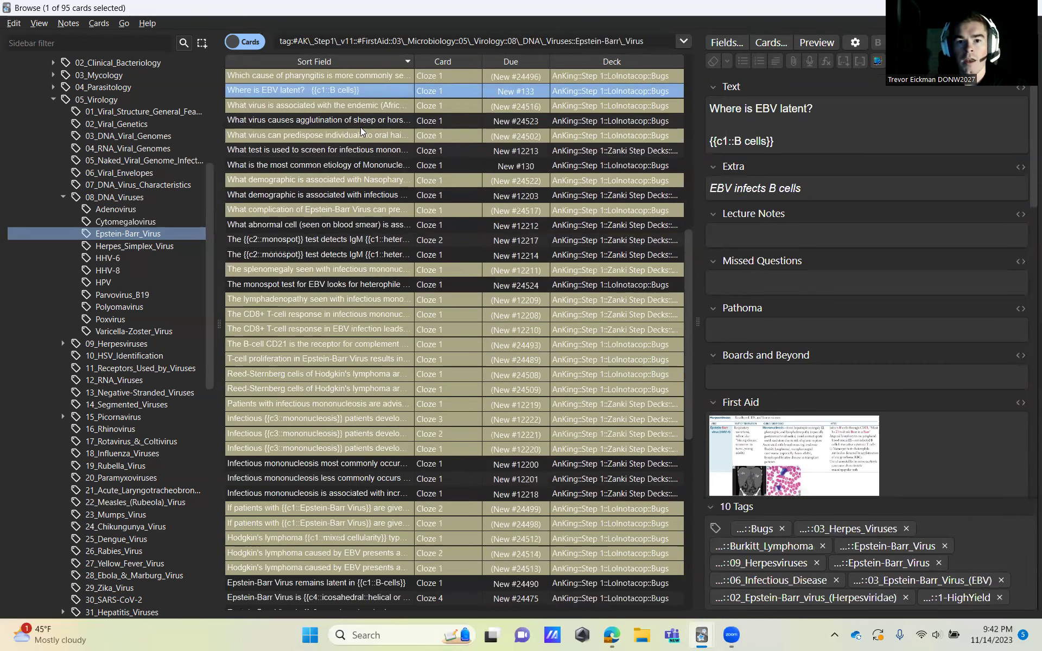
# Inspect the RBC agglutination, mono screening, etiology, demographic, blood smear and monospot IgM cards
pyautogui.click(359, 125)
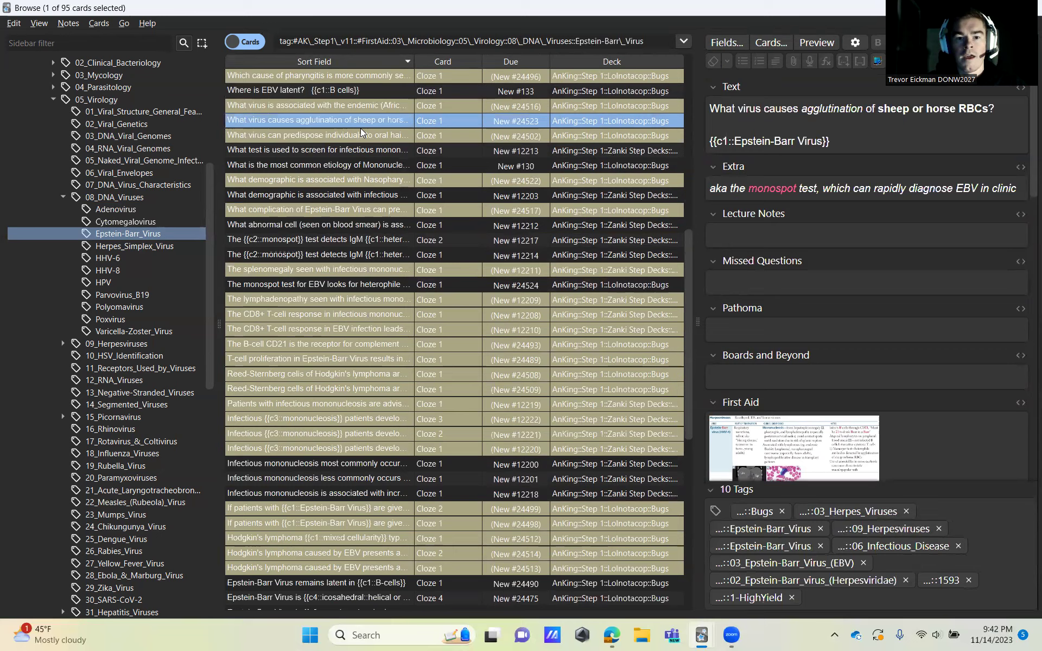
pyautogui.click(367, 154)
pyautogui.click(369, 164)
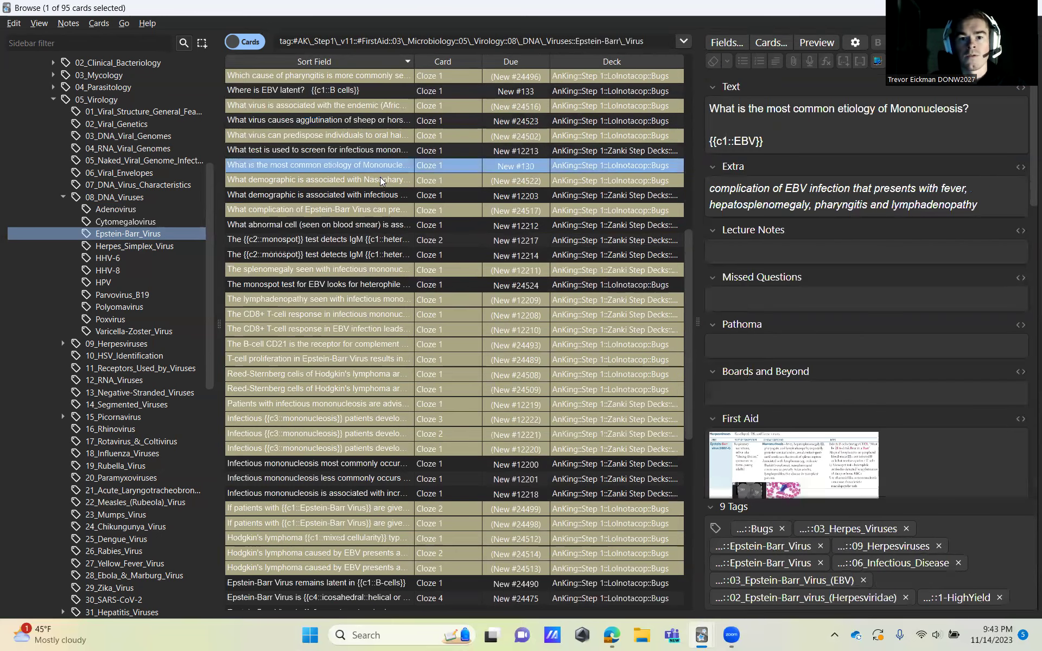
pyautogui.click(385, 196)
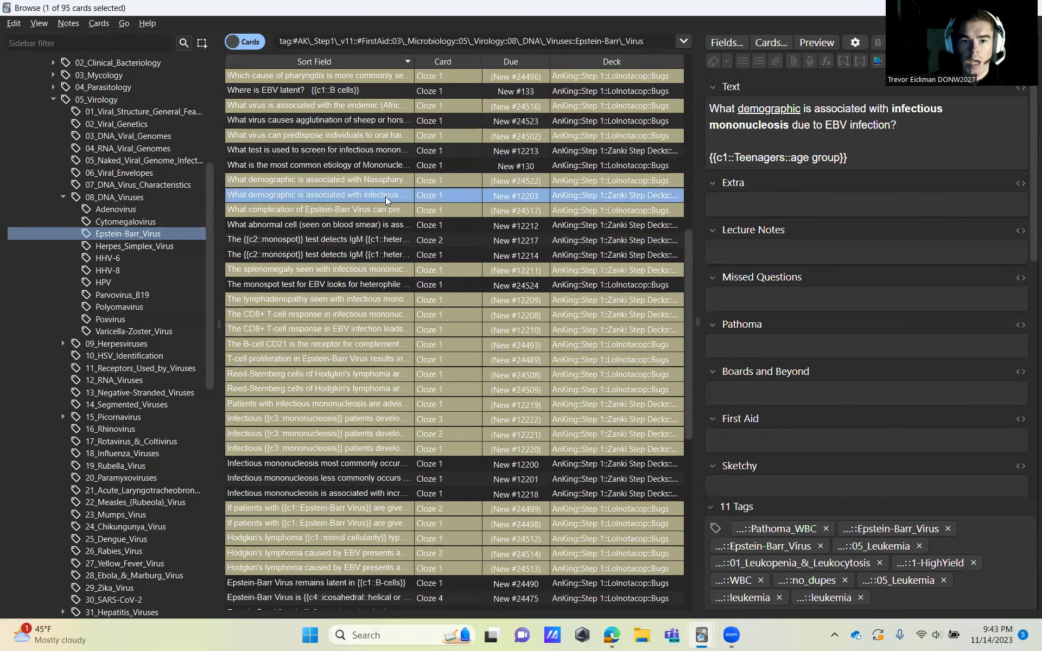
pyautogui.click(389, 224)
pyautogui.click(388, 242)
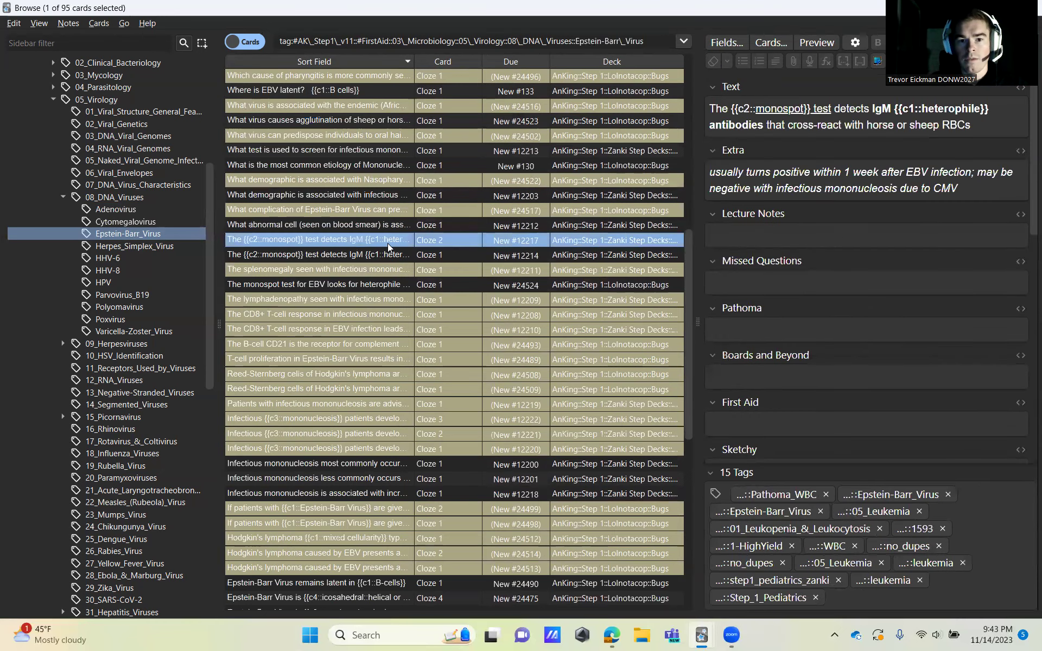
pyautogui.click(389, 253)
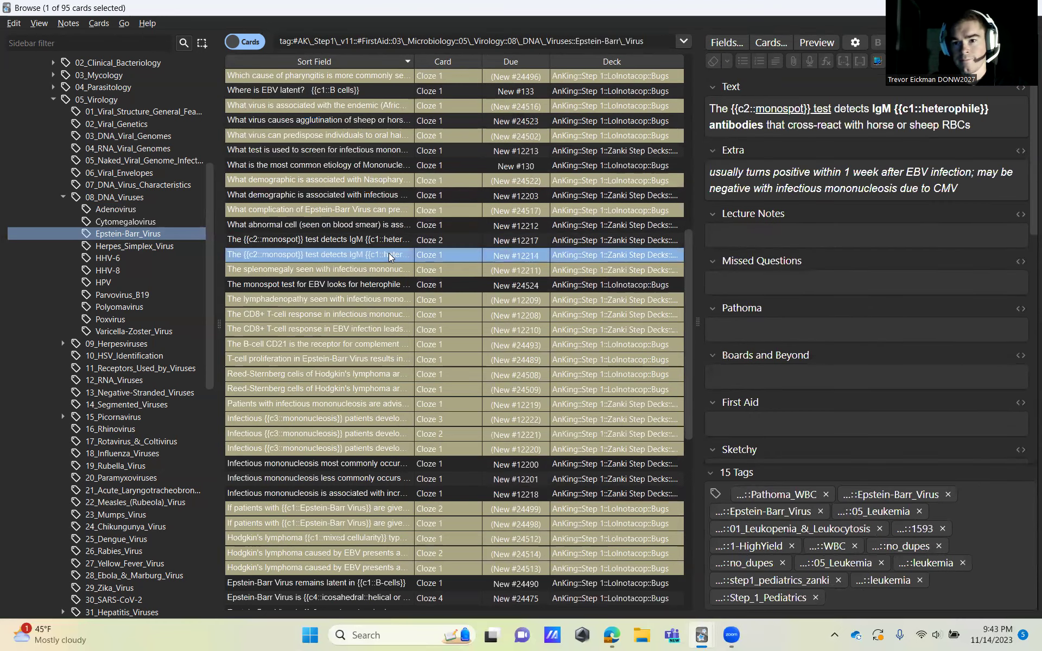
pyautogui.click(416, 282)
pyautogui.scroll(-4, 425, 251)
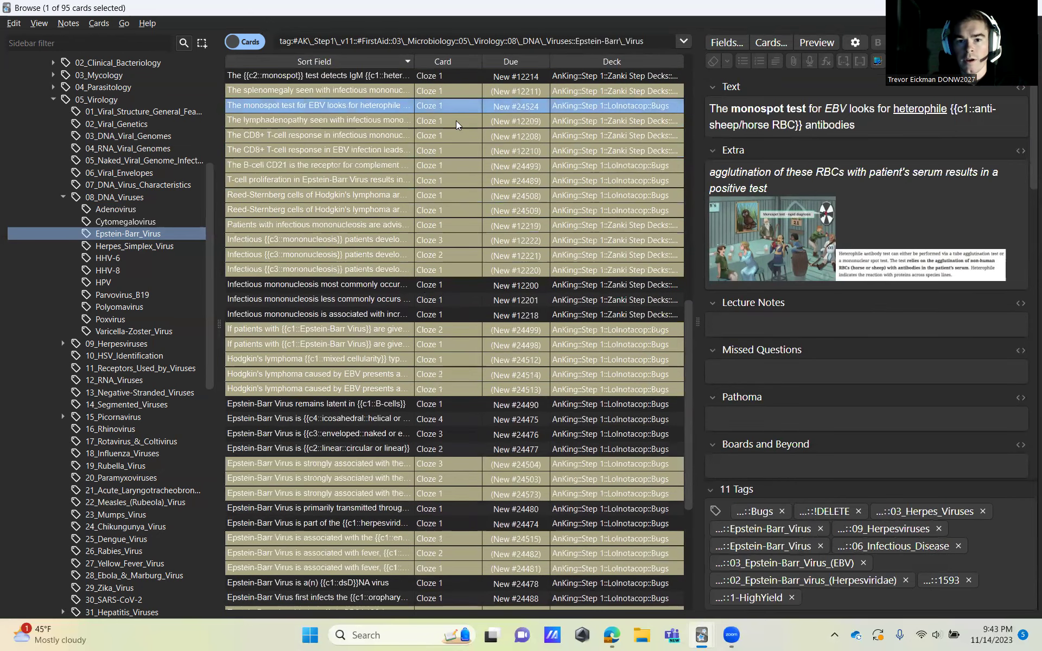
# Inspect the mononucleosis-EBV, splenic rupture risk, B-cell latency and linear genome cards
pyautogui.click(384, 285)
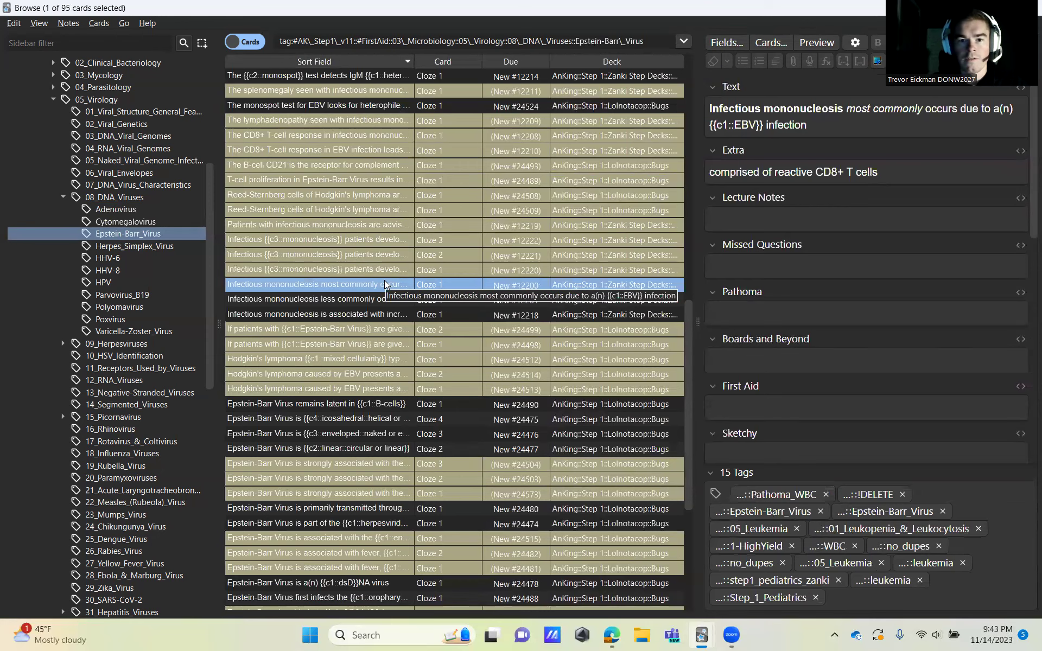
pyautogui.click(387, 313)
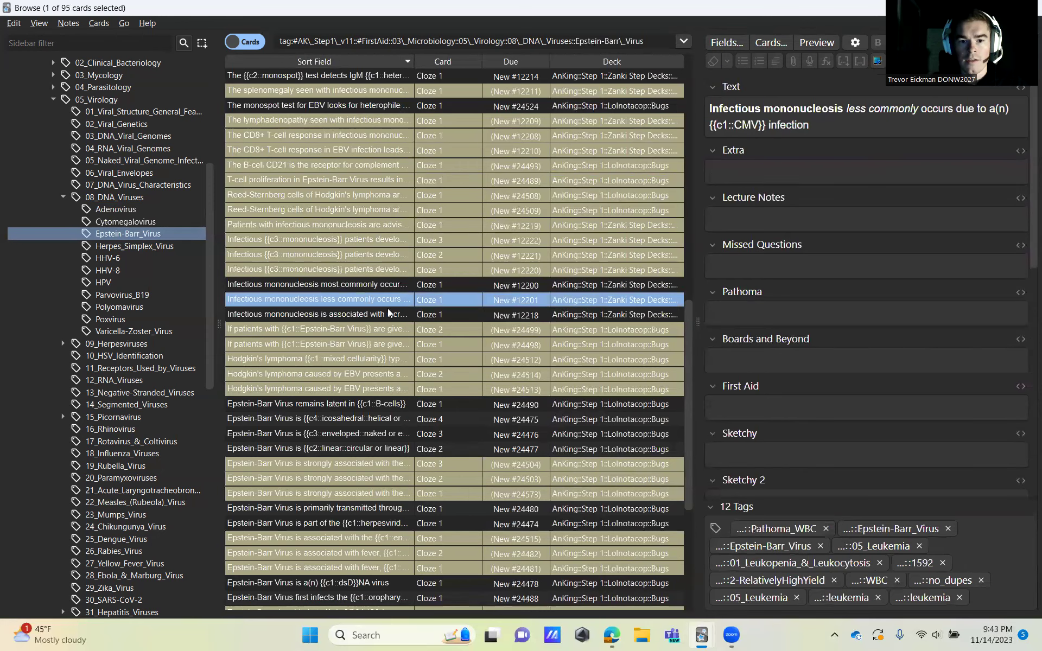
pyautogui.scroll(-4, 411, 290)
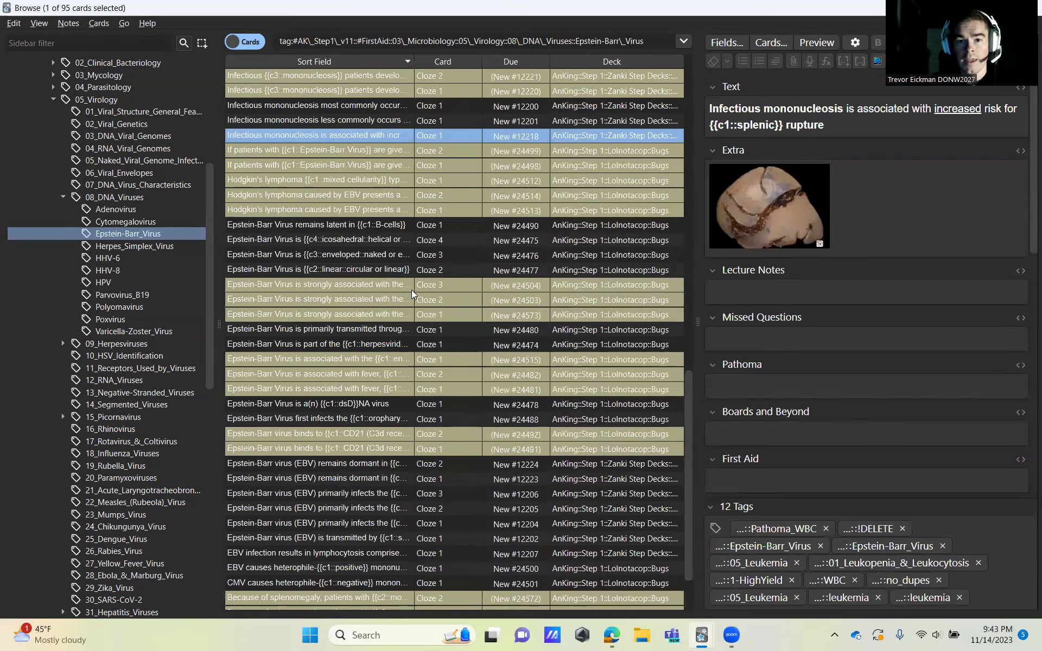
pyautogui.scroll(-2, 412, 290)
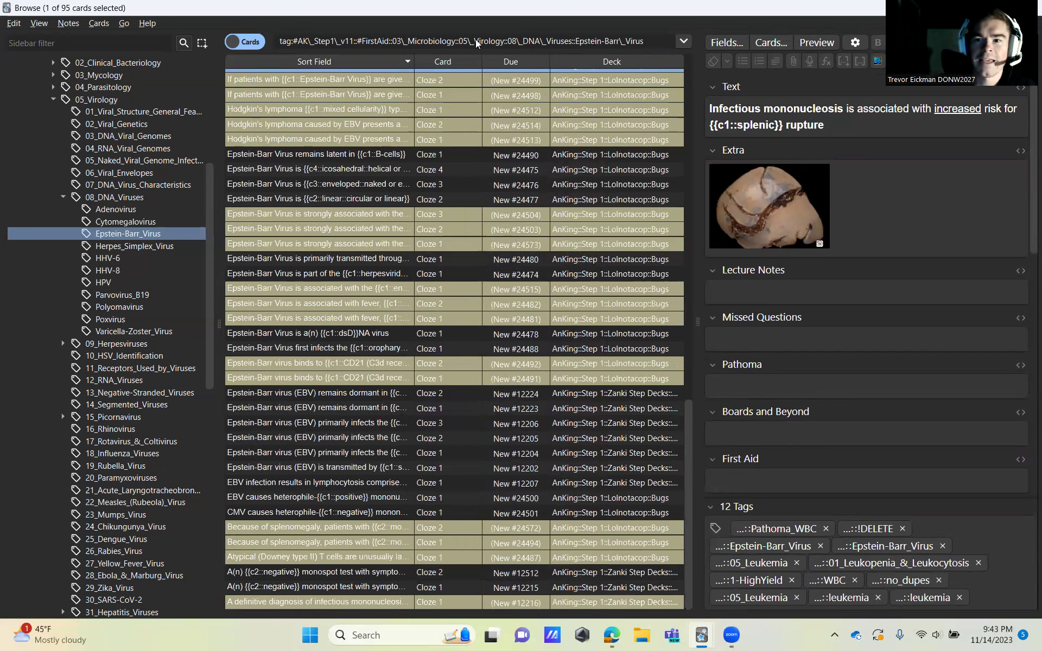
pyautogui.click(431, 154)
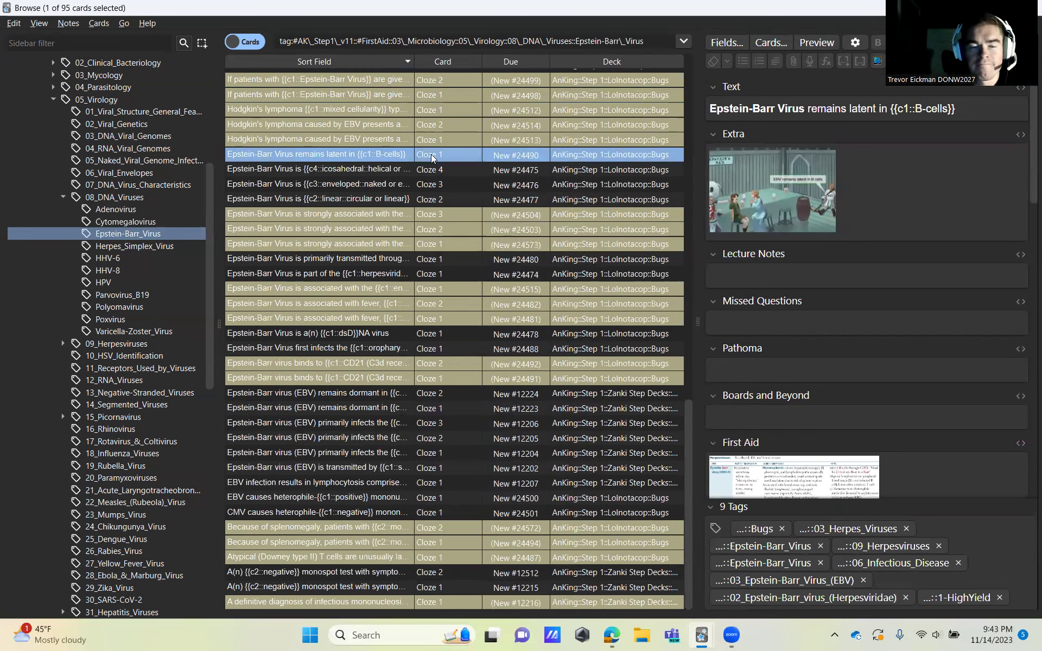
pyautogui.click(391, 70)
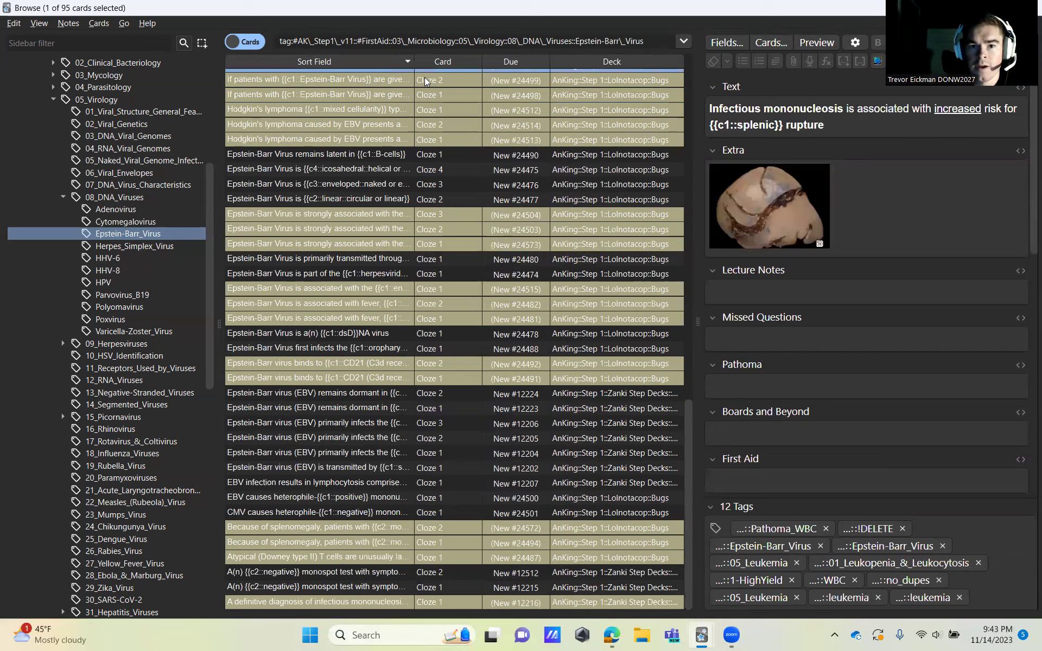
pyautogui.press('Down')
pyautogui.press('Down')
pyautogui.press('Down')
pyautogui.press('Down')
pyautogui.press('Down')
pyautogui.press('Down')
pyautogui.press('Down')
pyautogui.press('Down')
pyautogui.press('Down')
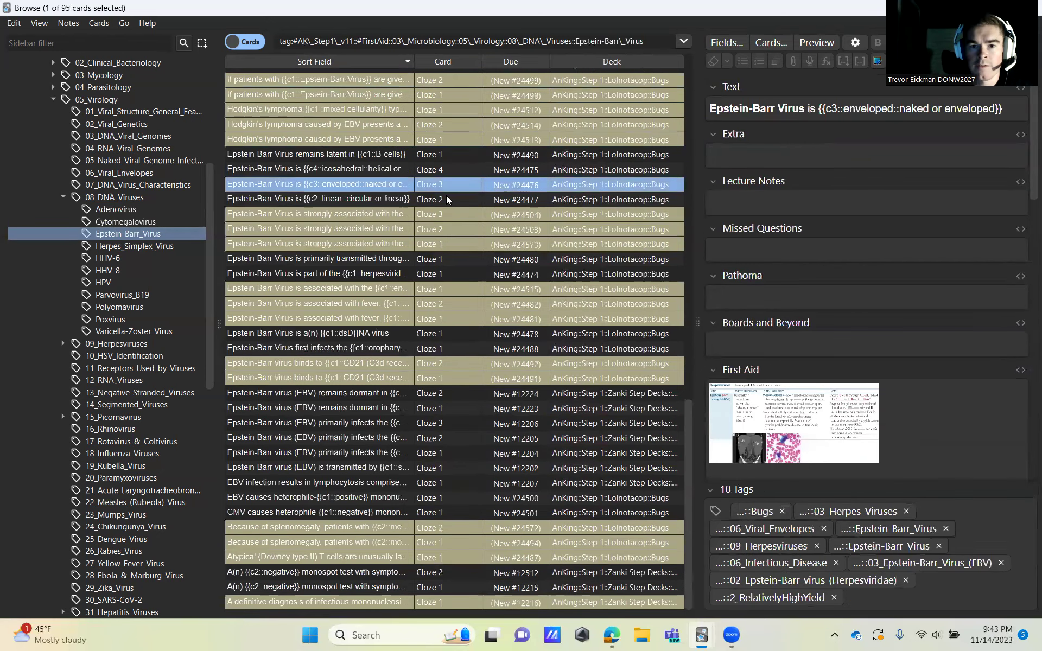
# Inspect the EBV icosahedral, enveloped, genome shape, transmission, herpesviridae, dsDNA and oropharynx cards
pyautogui.click(442, 167)
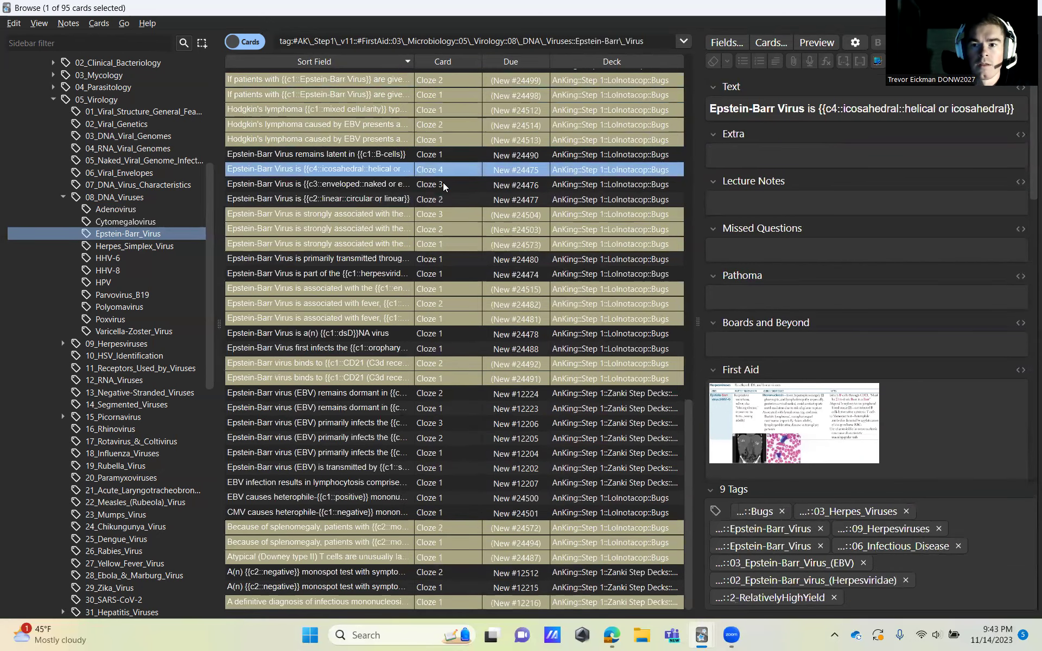
pyautogui.click(443, 184)
pyautogui.click(447, 199)
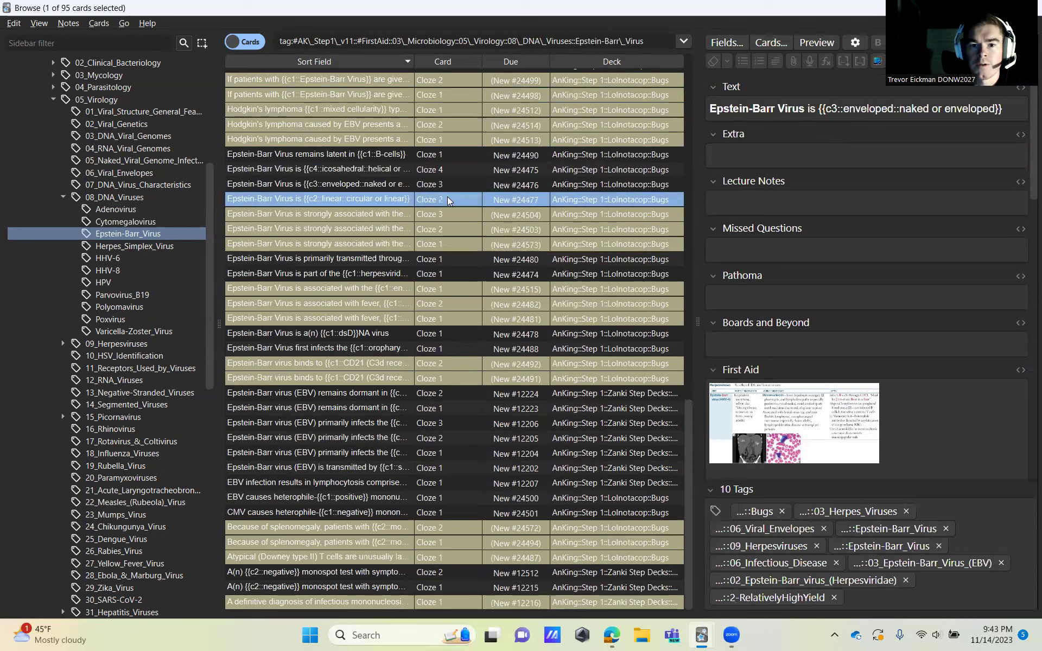
pyautogui.click(435, 260)
pyautogui.click(441, 277)
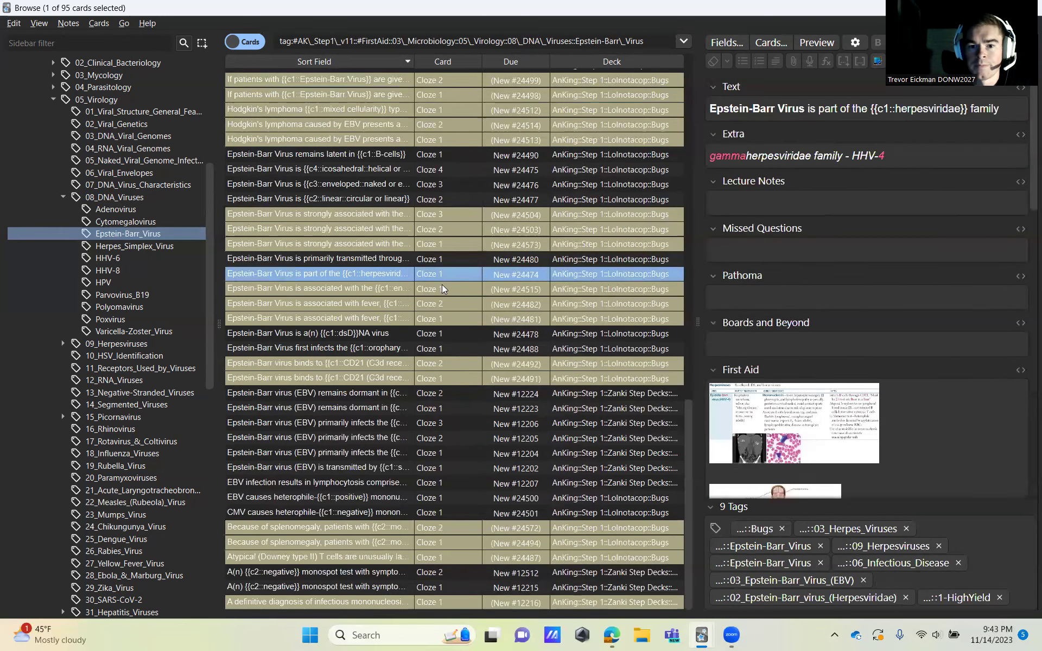
pyautogui.click(452, 333)
pyautogui.click(452, 347)
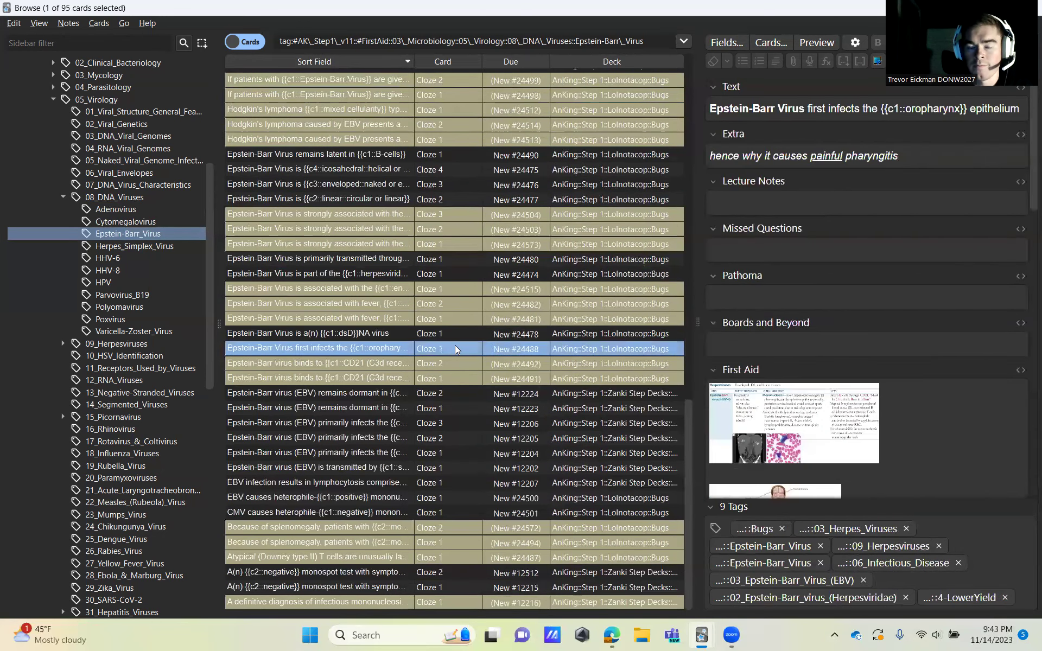
# Select six cards from 'EBV remains dormant', step through the heterophile and monospot cards, then list HHV-6
pyautogui.moveTo(458, 397)
pyautogui.mouseDown()
pyautogui.moveTo(467, 500)
pyautogui.moveTo(445, 395)
pyautogui.mouseUp()
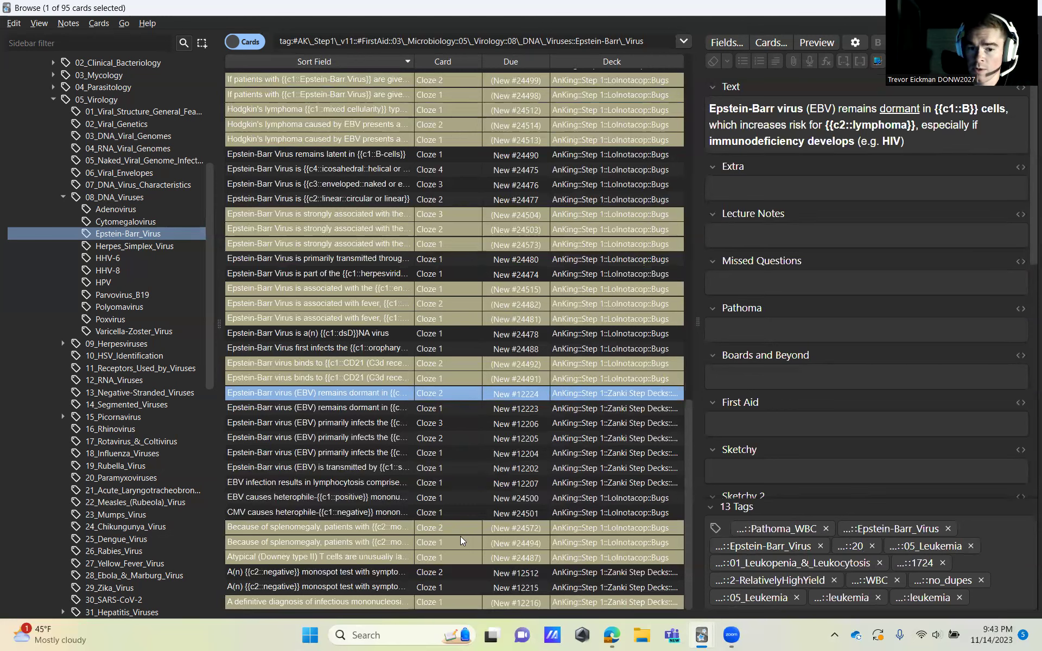
pyautogui.click(440, 423)
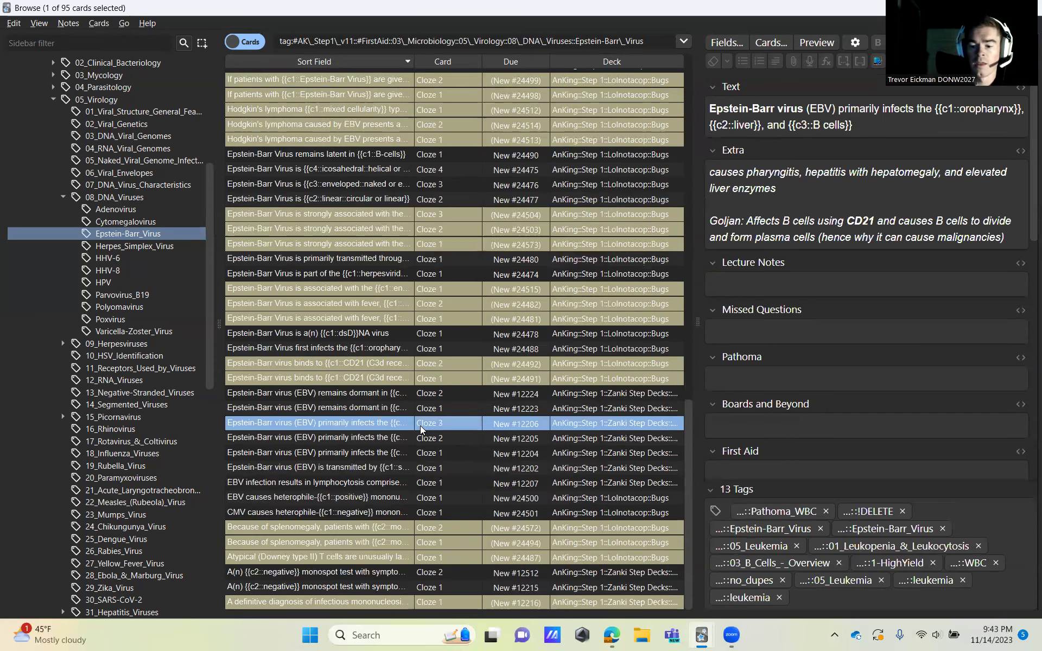
pyautogui.press('Down')
pyautogui.press('Down')
pyautogui.press('Down')
pyautogui.press('Down')
pyautogui.press('Down')
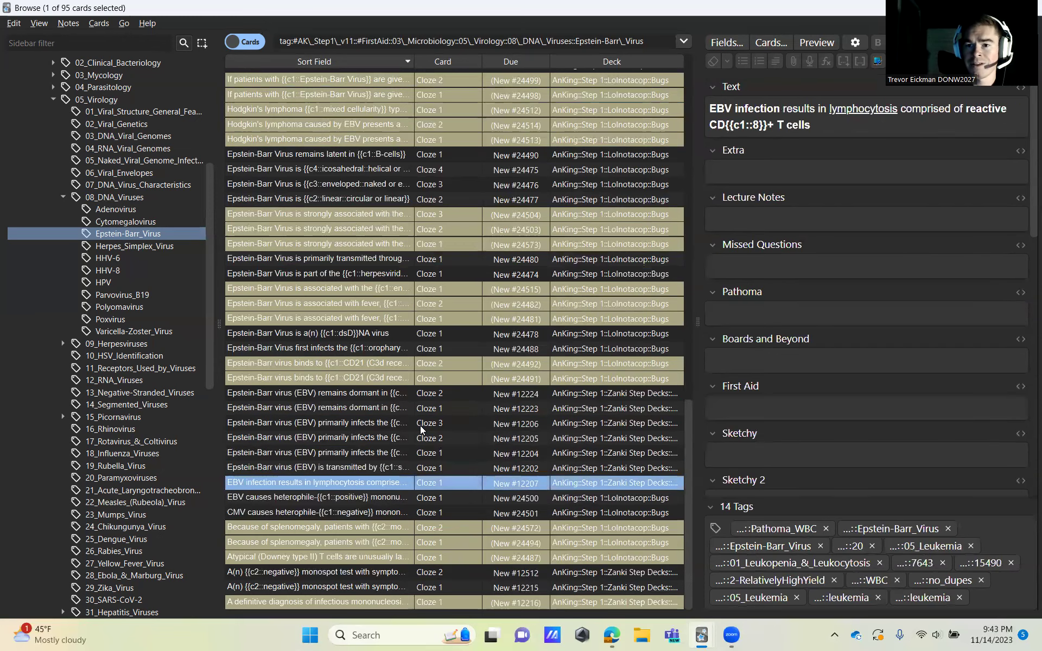
pyautogui.press('Down')
pyautogui.press('Down')
pyautogui.press('Down')
pyautogui.press('Down')
pyautogui.press('Down')
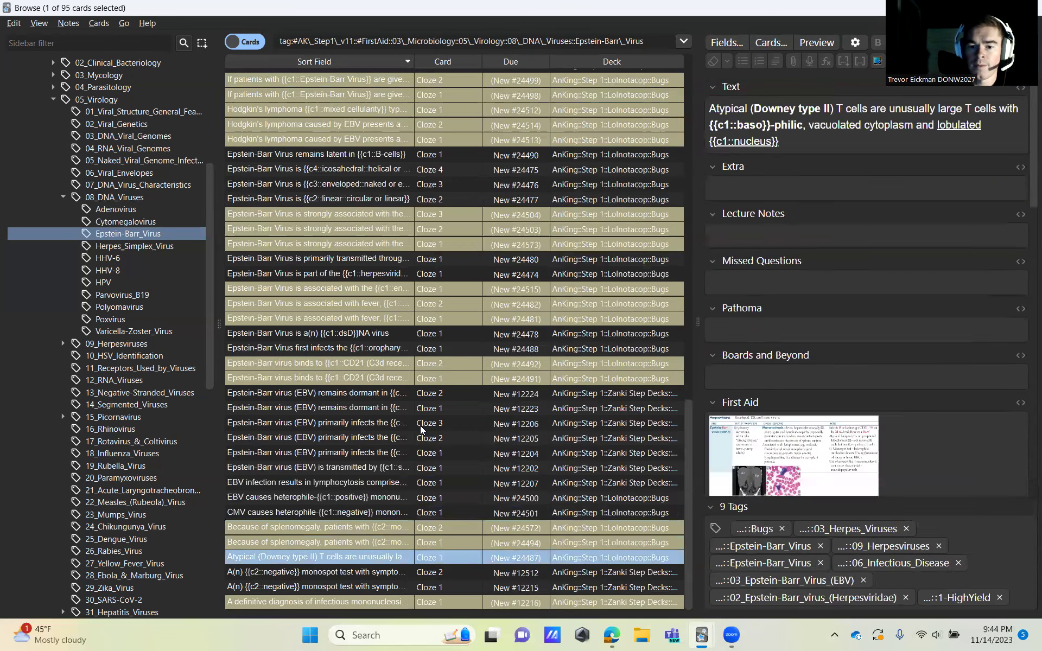
pyautogui.press('Down')
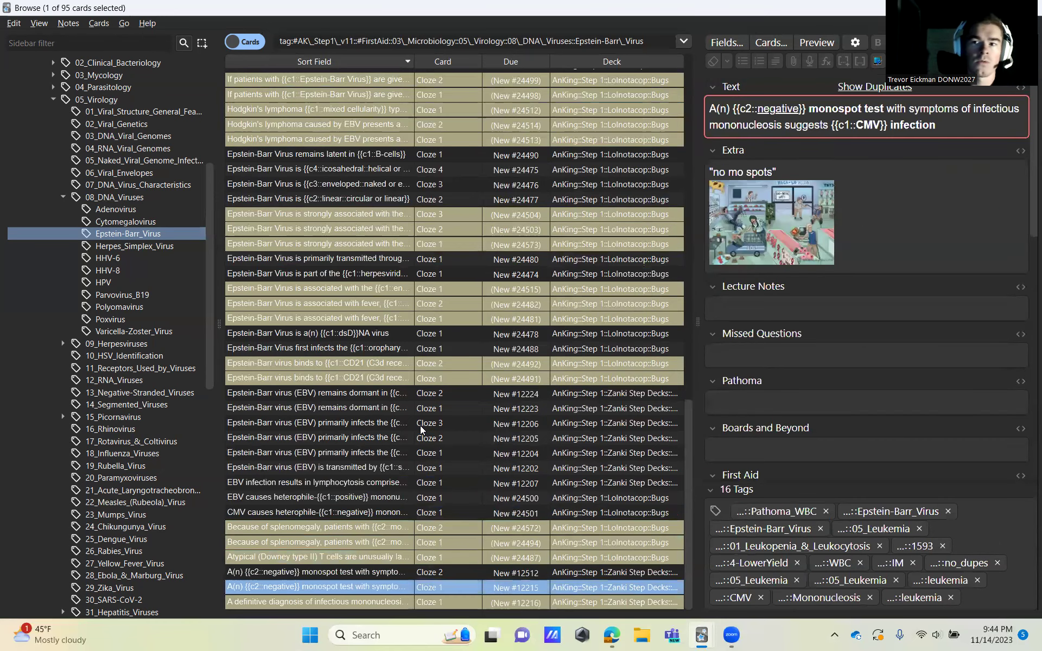
pyautogui.click(118, 253)
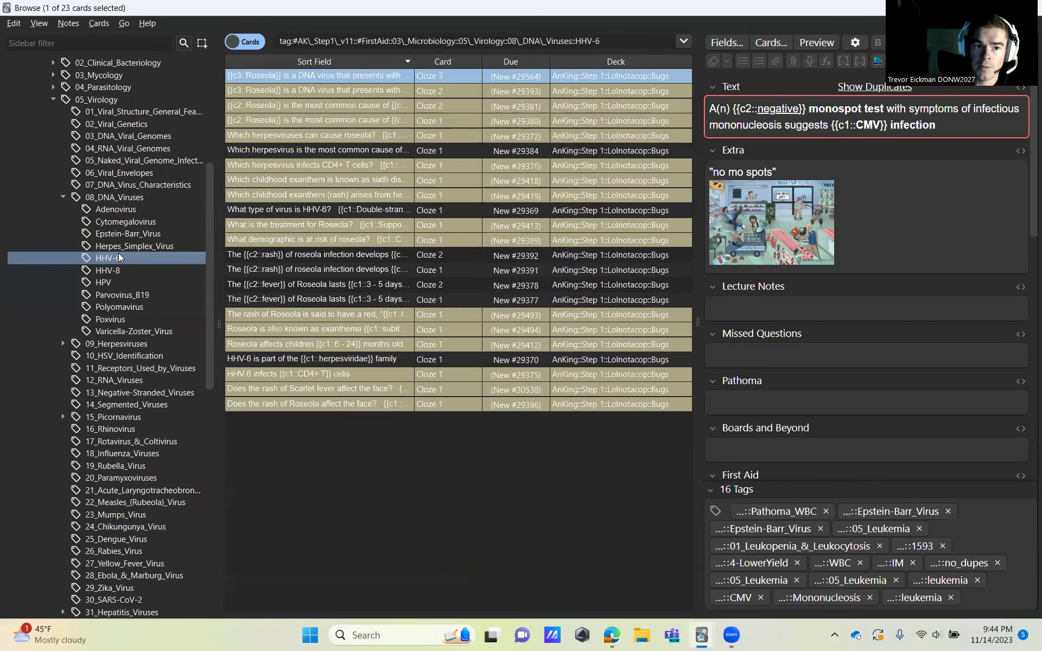
# List the Herpes_Simplex_Virus cards and open the Esophagitis and Cowdry bodies cloze cards
pyautogui.click(118, 245)
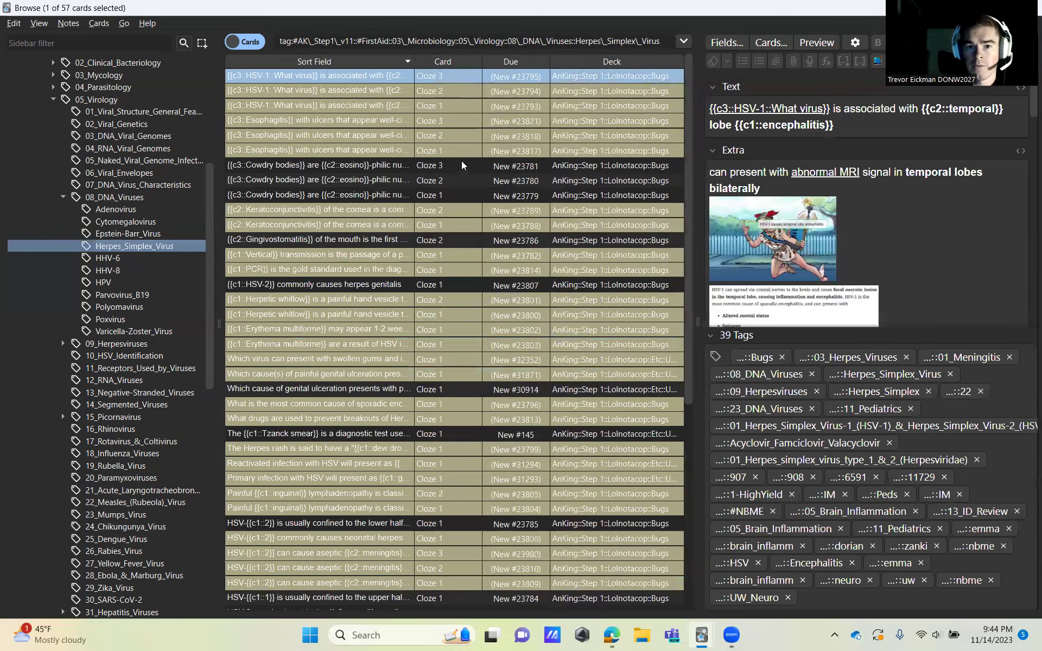
pyautogui.click(476, 150)
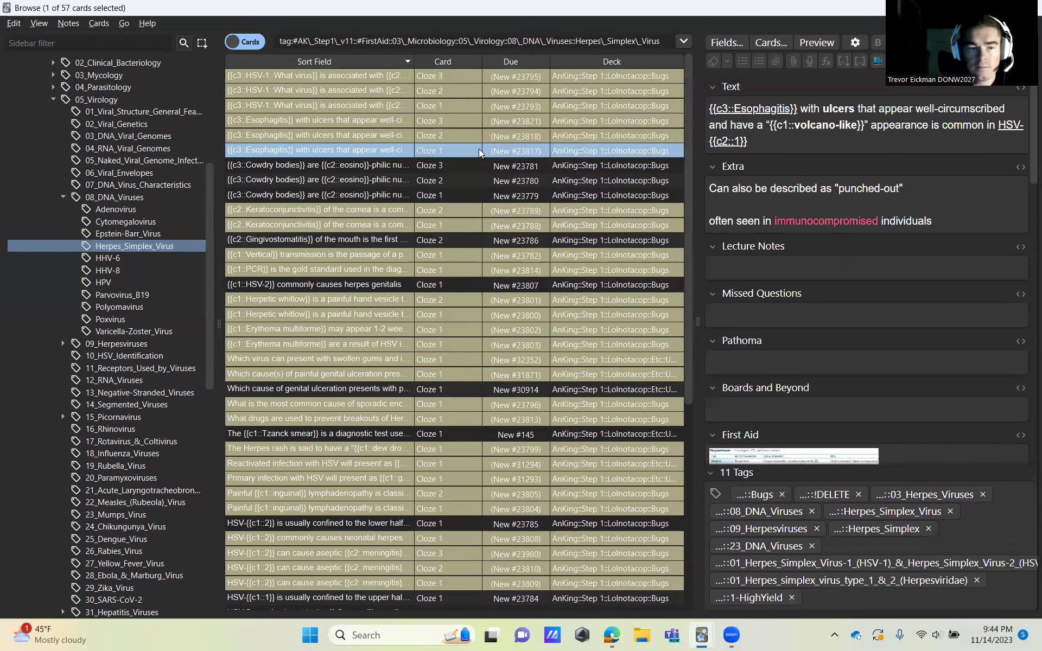
pyautogui.click(446, 139)
pyautogui.click(441, 165)
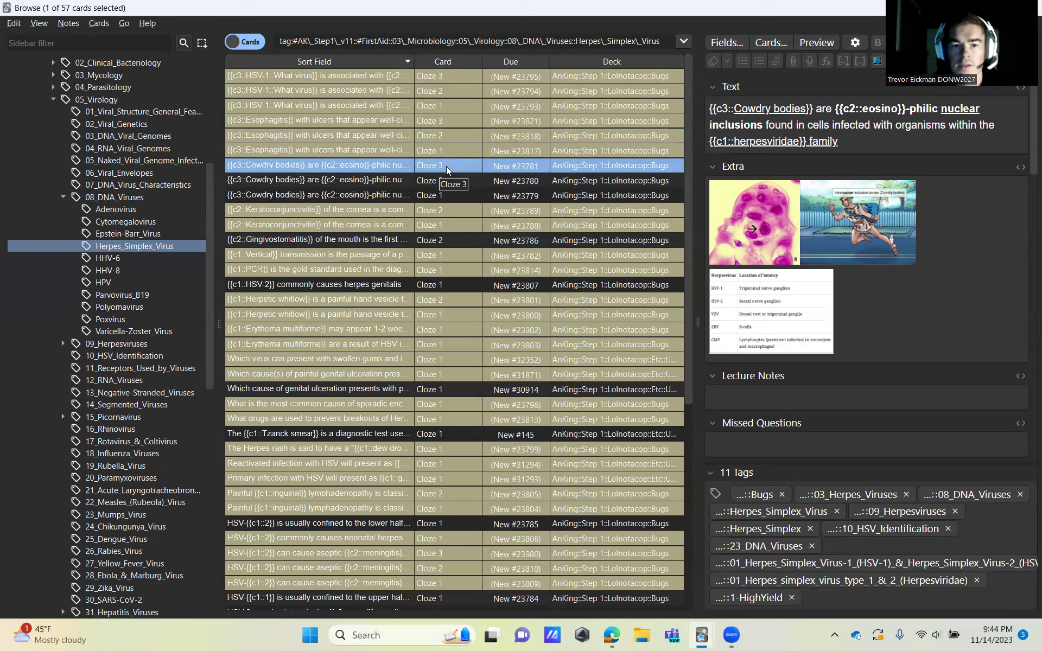
pyautogui.click(414, 187)
pyautogui.click(444, 197)
# Open the Gingivostomatitis, HSV-2 genitalis, genital ulceration, Tzanck smear and HSV-2 lower-half cards
pyautogui.click(401, 245)
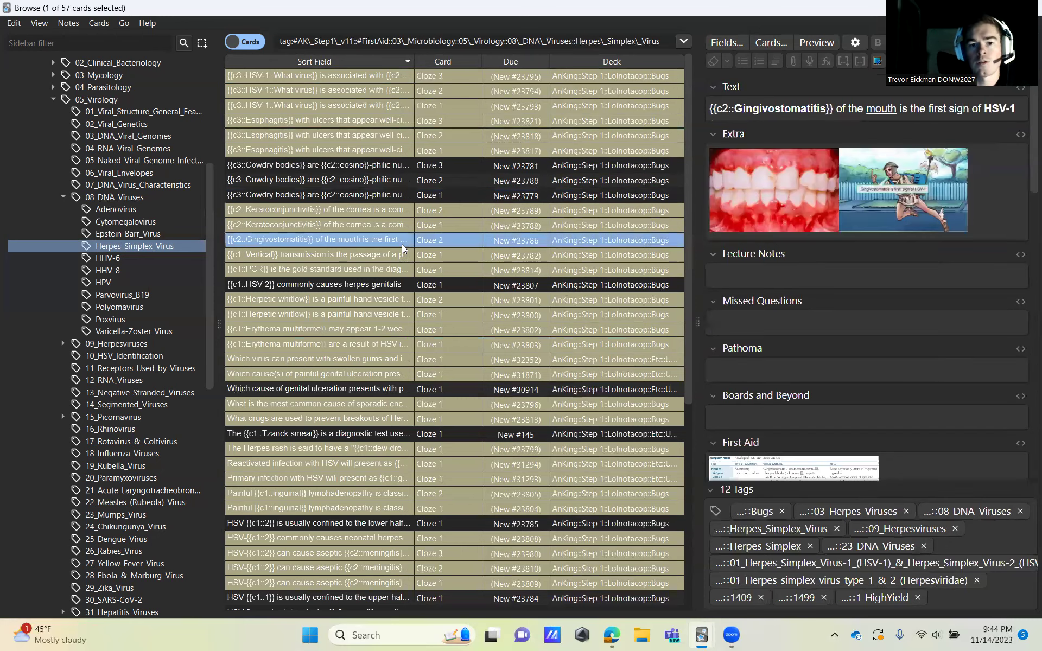
pyautogui.click(431, 285)
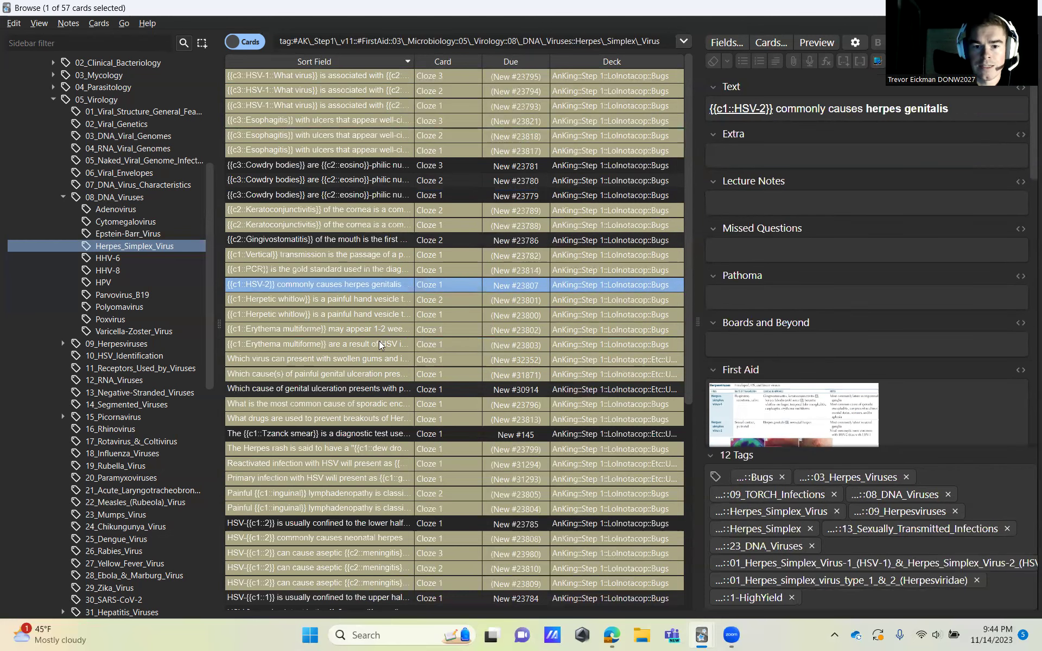
pyautogui.click(390, 388)
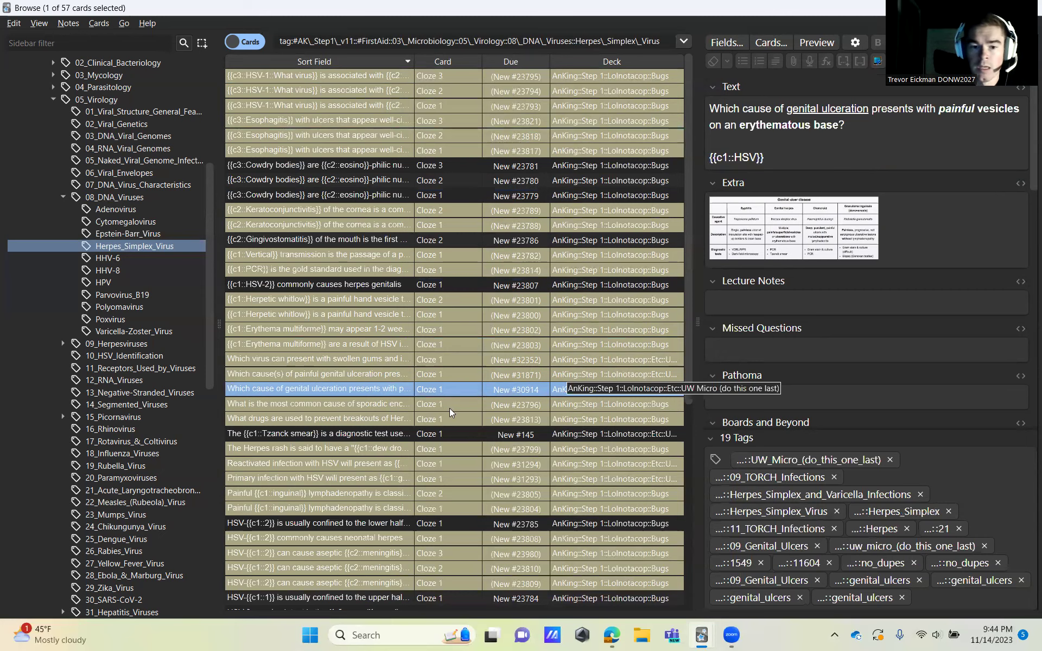
pyautogui.click(422, 434)
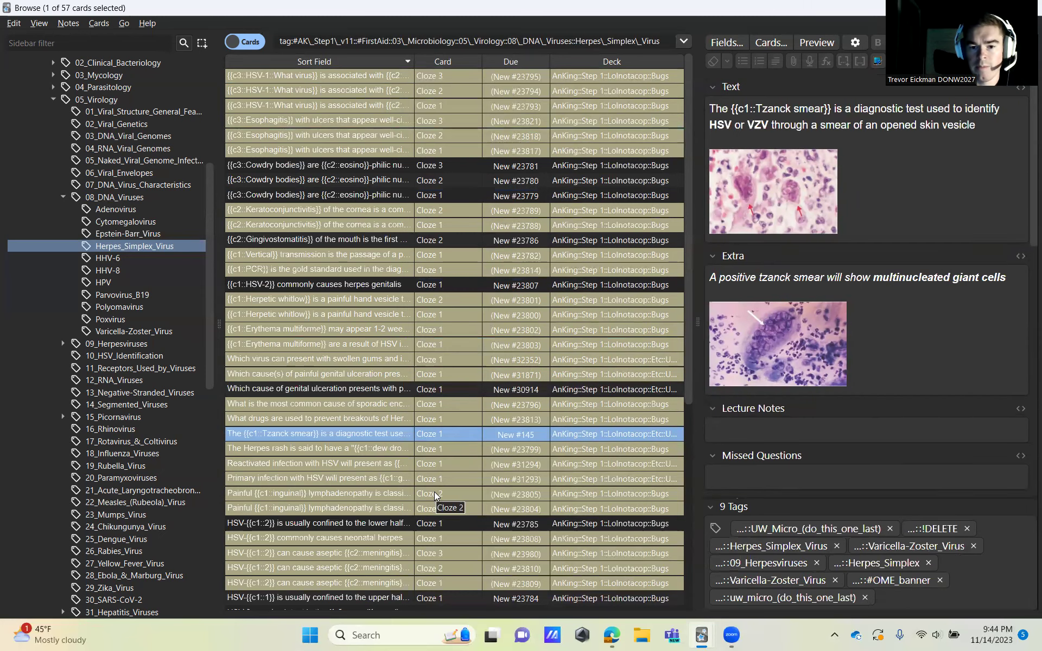
pyautogui.click(451, 518)
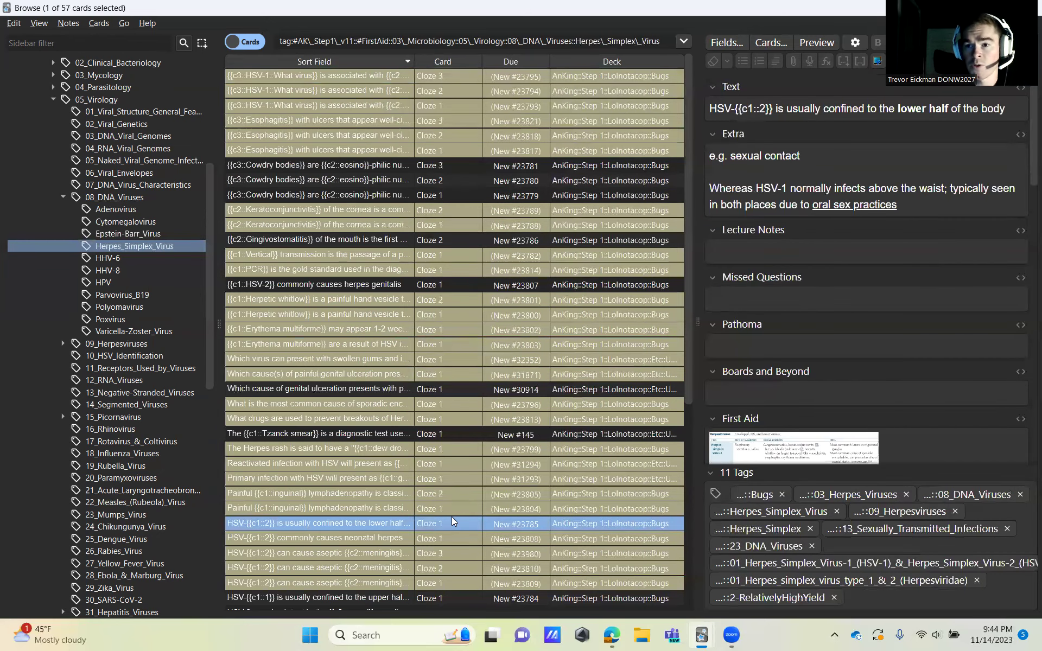
# Step through the lower HSV cards, from HSV-1 upper half and trigeminal latency to the Tzanck smear clozes
pyautogui.scroll(-7, 458, 508)
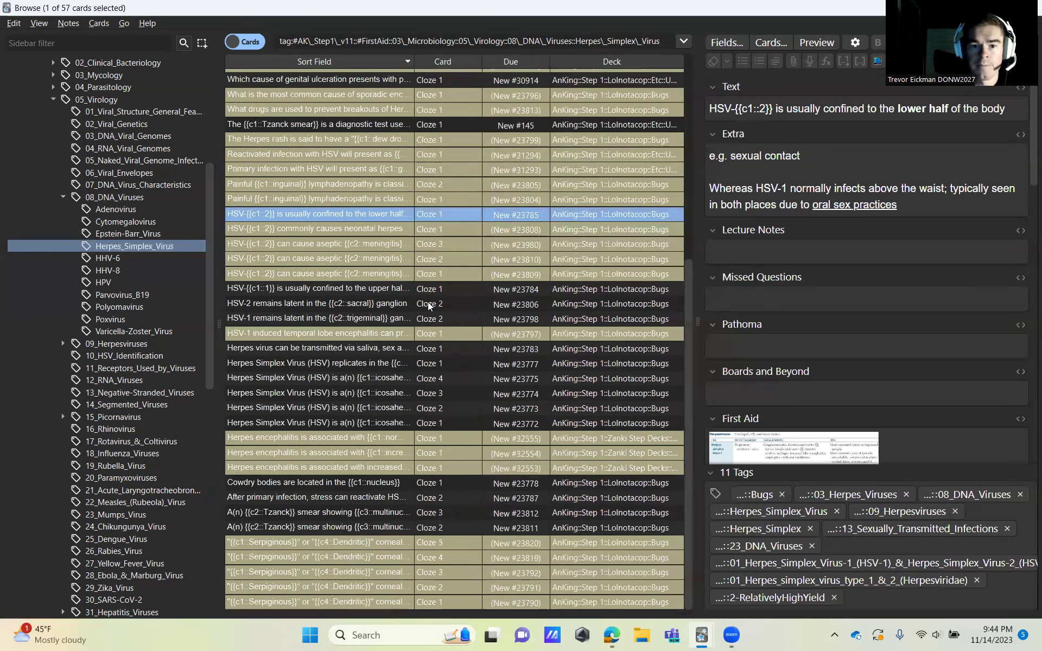
pyautogui.click(444, 289)
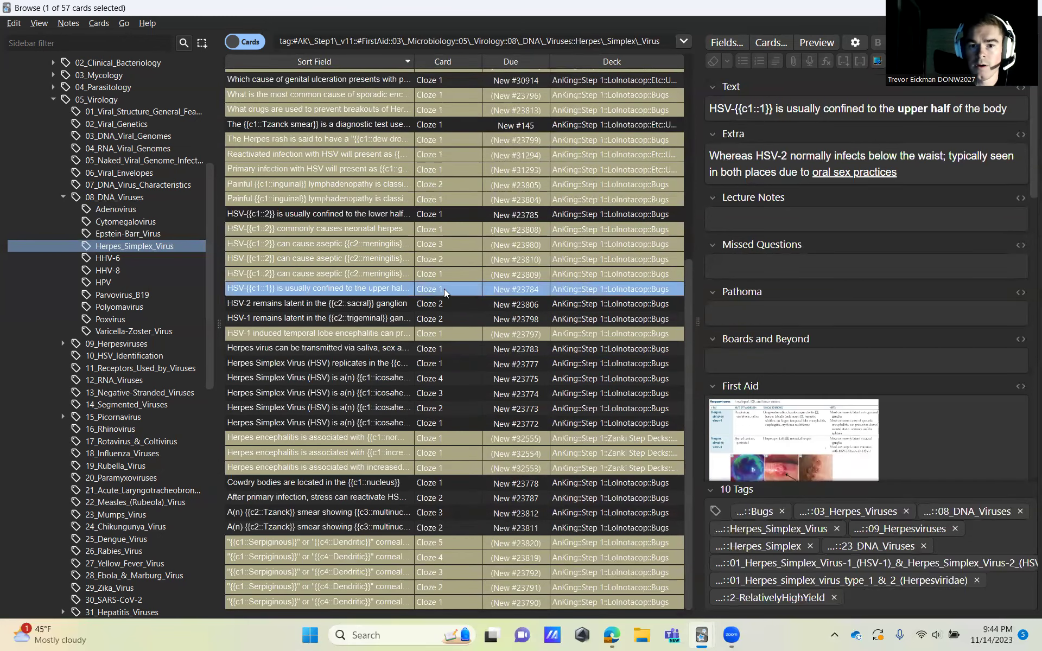
pyautogui.click(441, 317)
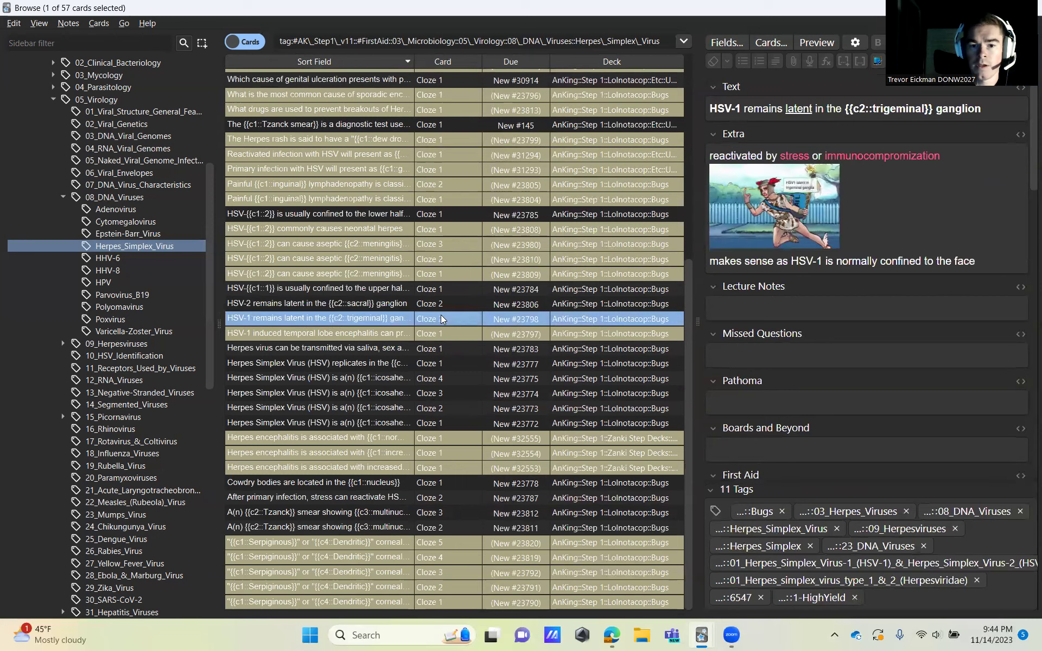
pyautogui.click(451, 350)
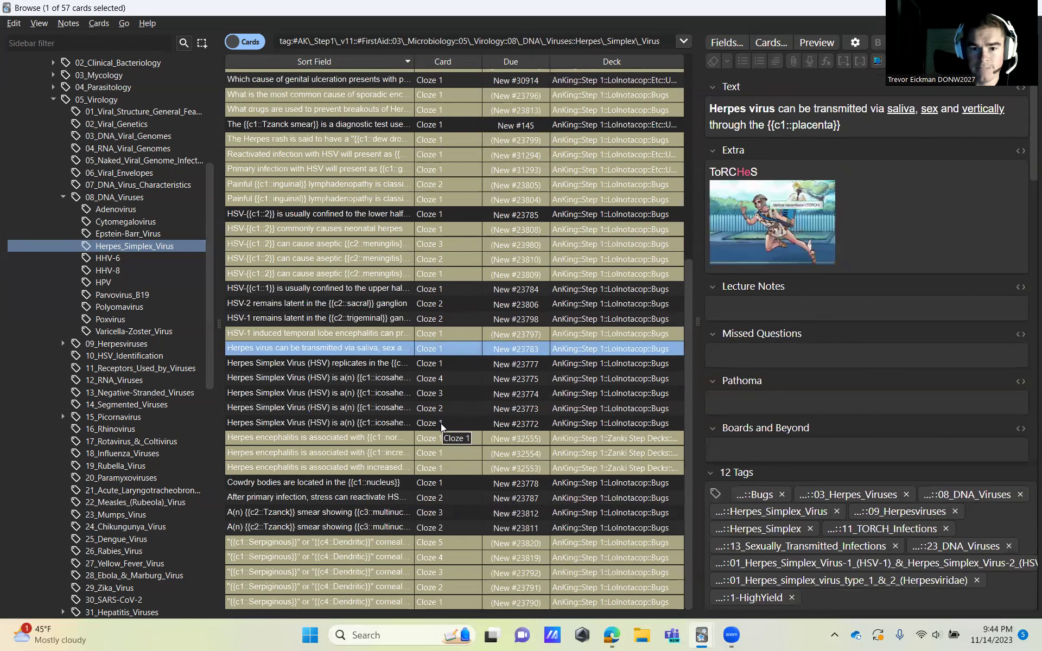
pyautogui.click(444, 482)
pyautogui.click(451, 499)
pyautogui.click(455, 513)
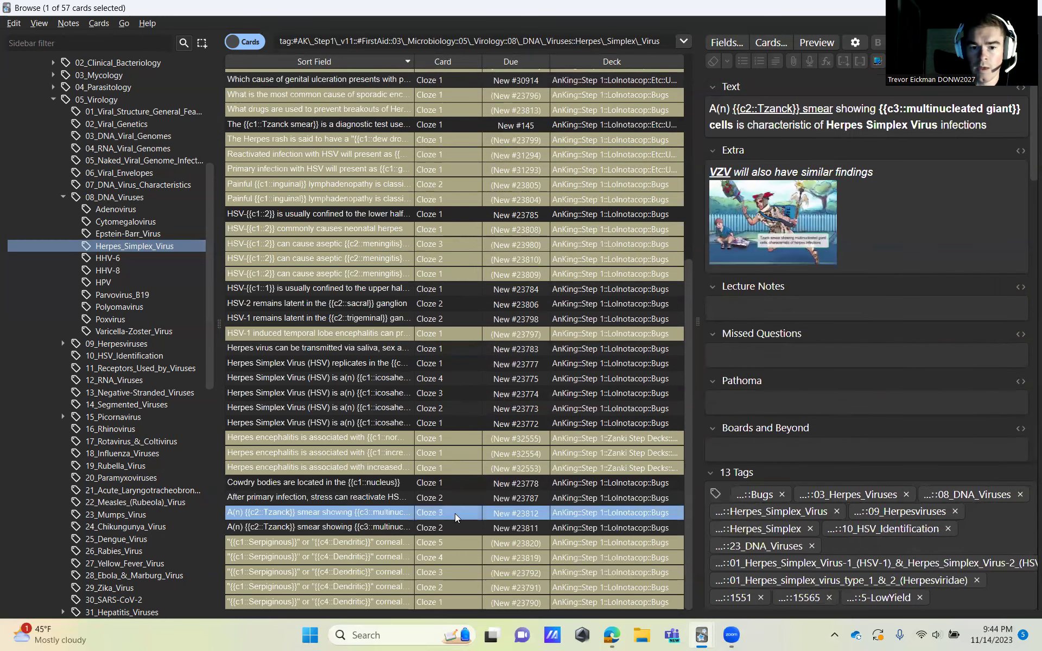
pyautogui.click(439, 526)
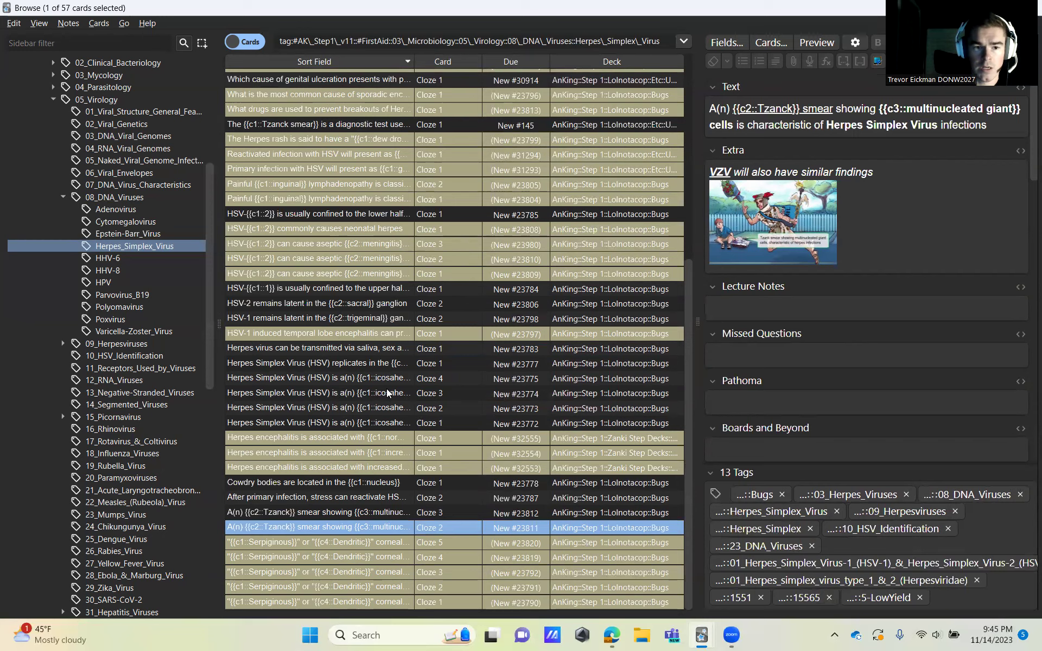
# List the HHV-6 cards and compare the roseola cause and HHV-6 virus type cards
pyautogui.click(139, 258)
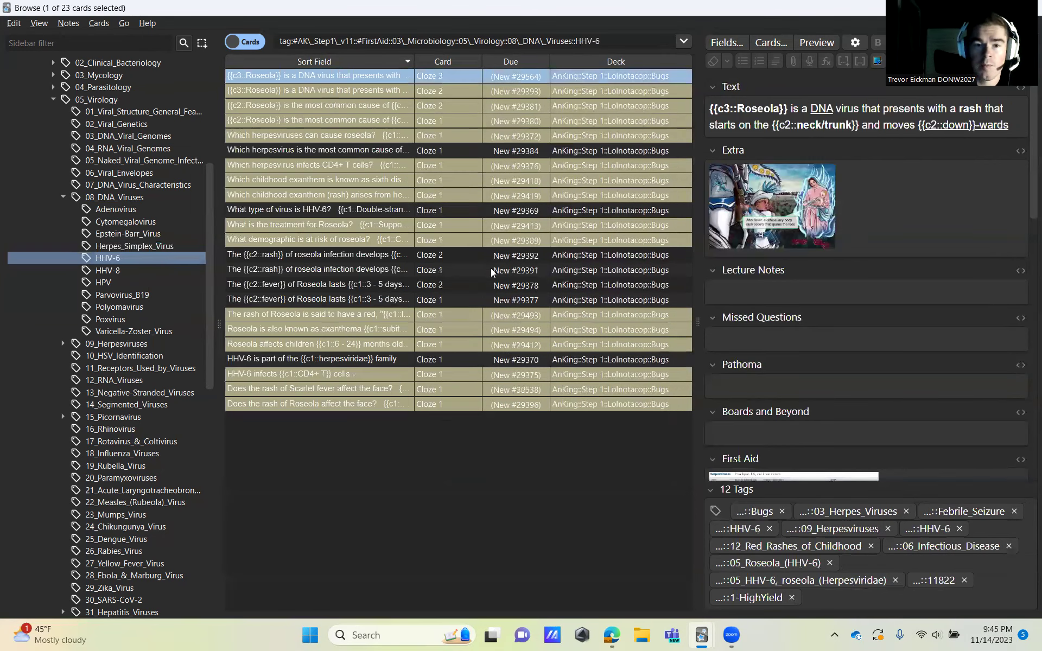
pyautogui.click(410, 150)
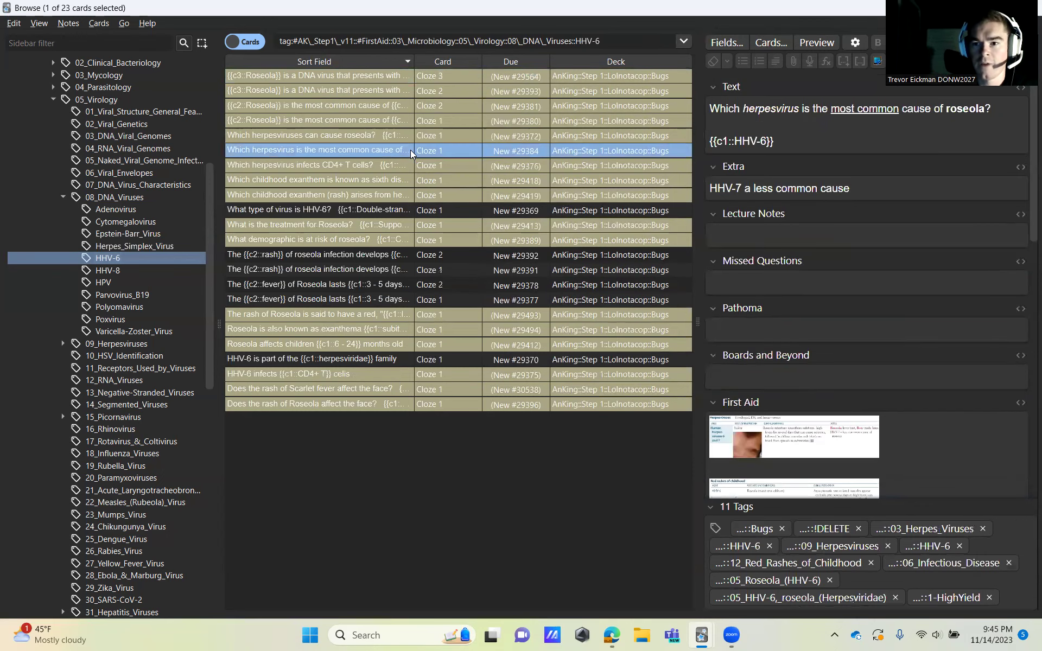
pyautogui.click(431, 208)
pyautogui.click(444, 152)
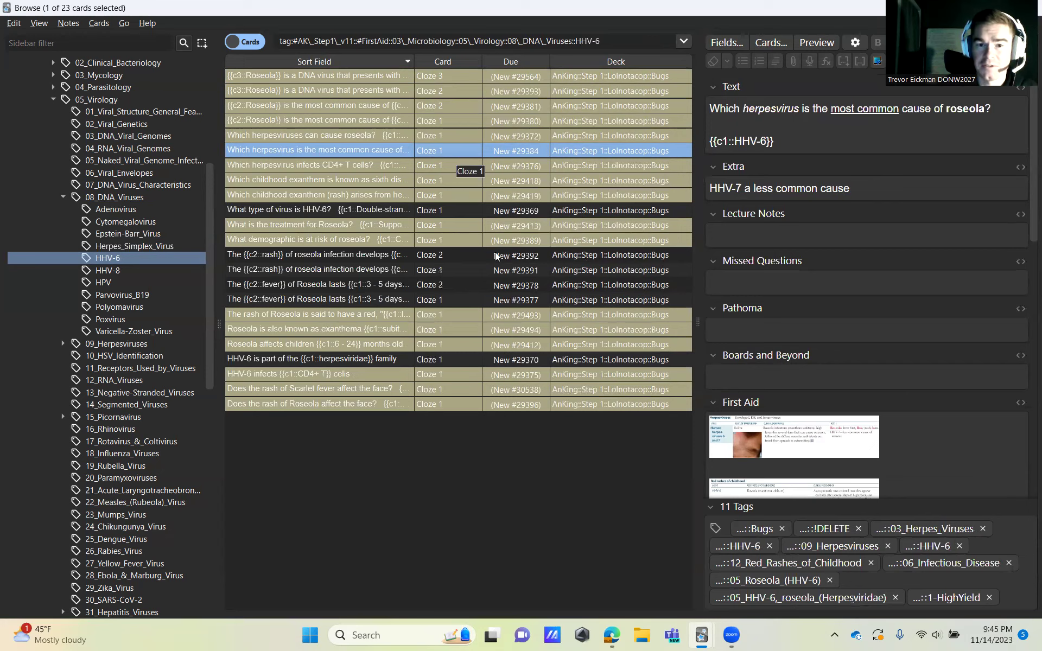
pyautogui.click(423, 210)
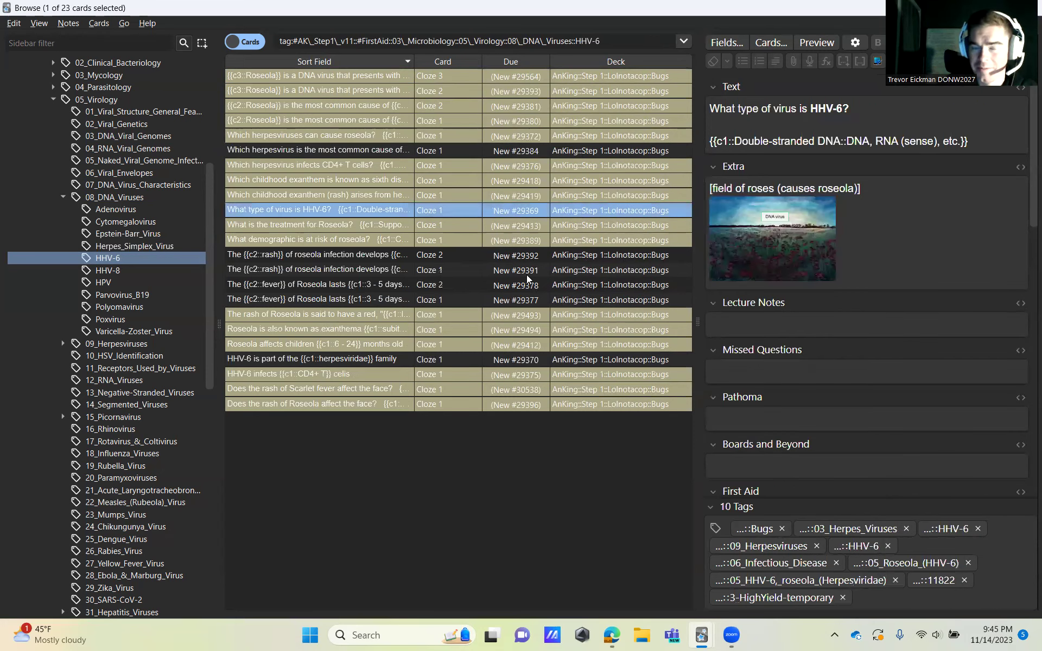
# Read the roseola rash and fever cloze cards and the HHV-6 herpesviridae family card
pyautogui.click(457, 257)
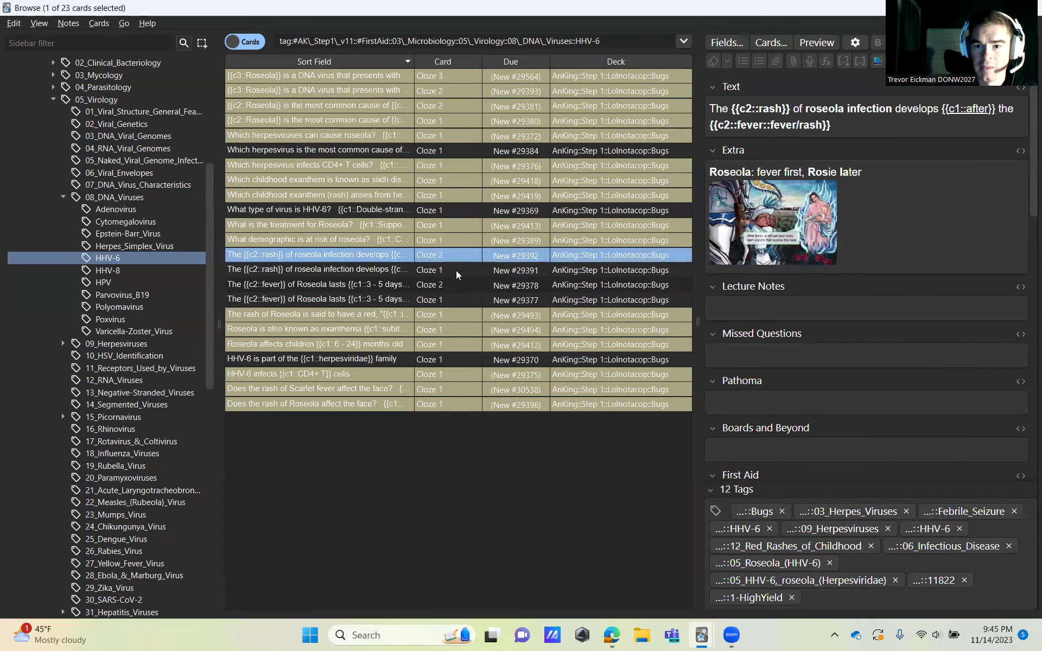
pyautogui.click(456, 270)
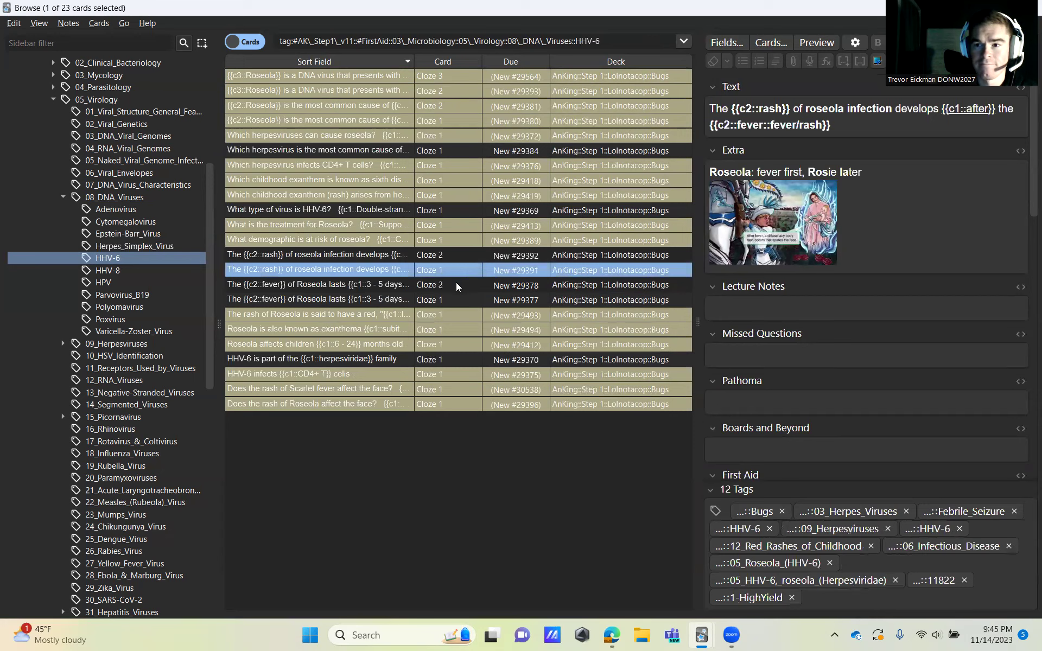
pyautogui.click(456, 286)
pyautogui.click(456, 300)
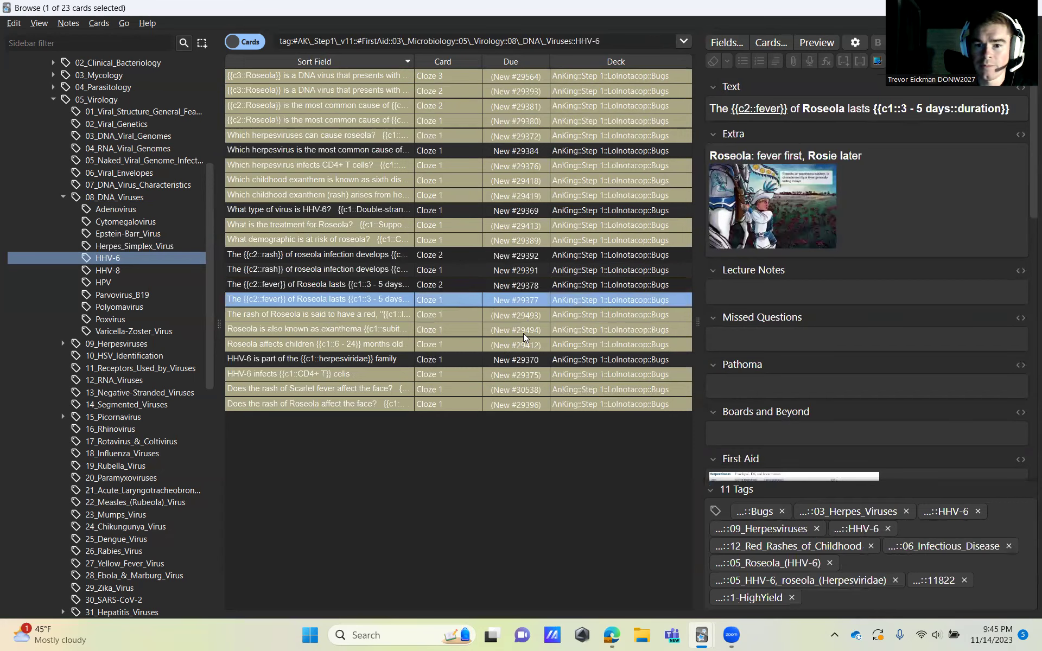
pyautogui.click(464, 361)
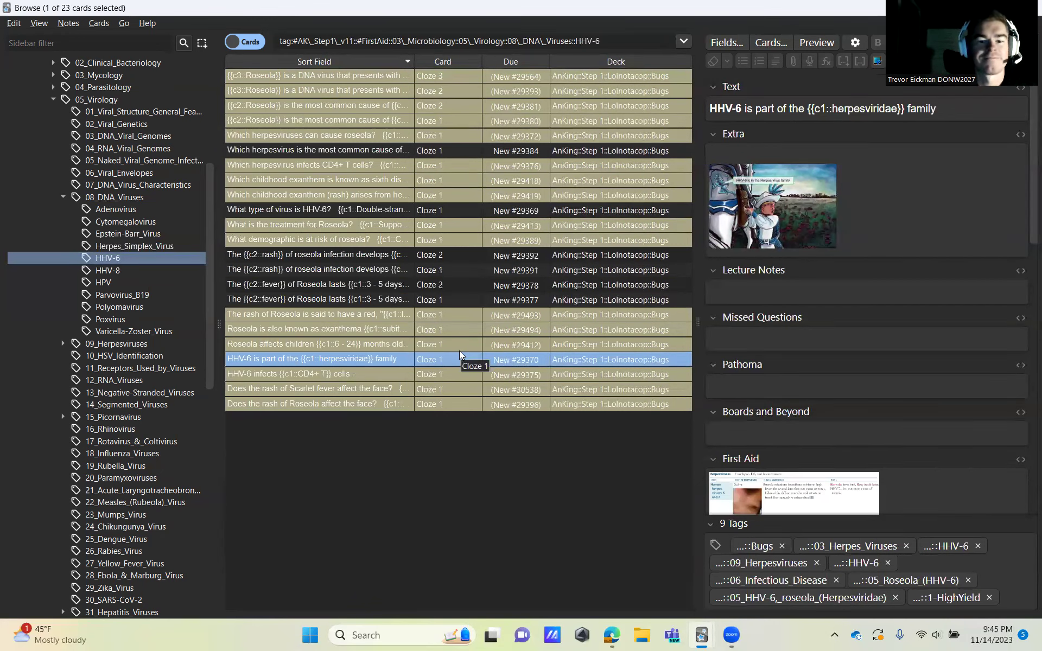
# List the HHV-8 cards and read the Kaposi sarcoma, viral manifestation image and vascular tumor cards
pyautogui.click(131, 274)
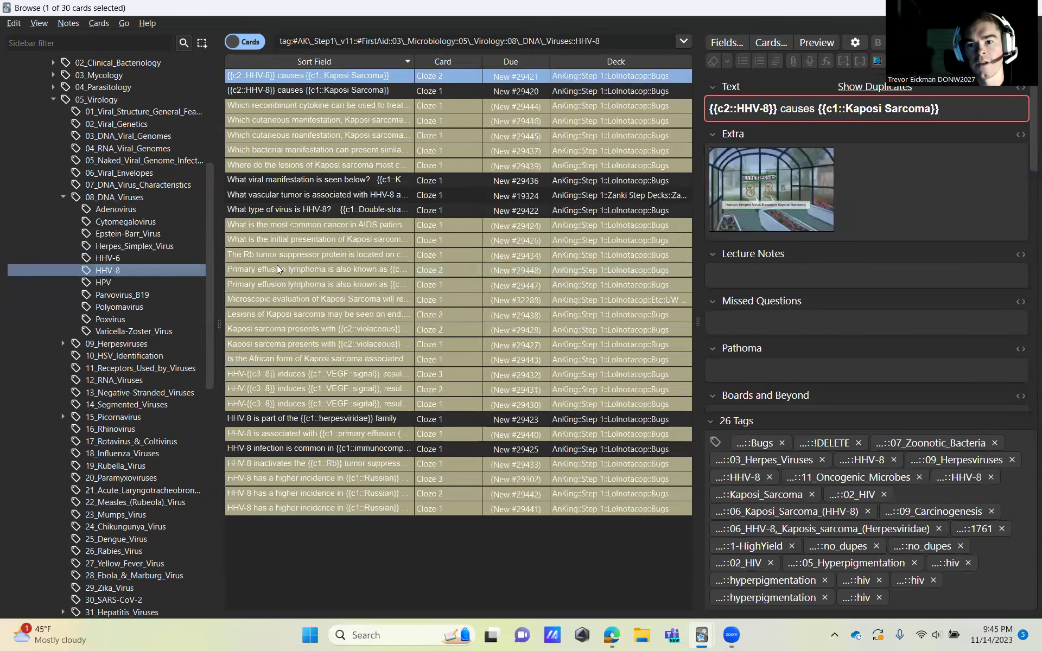
pyautogui.click(442, 93)
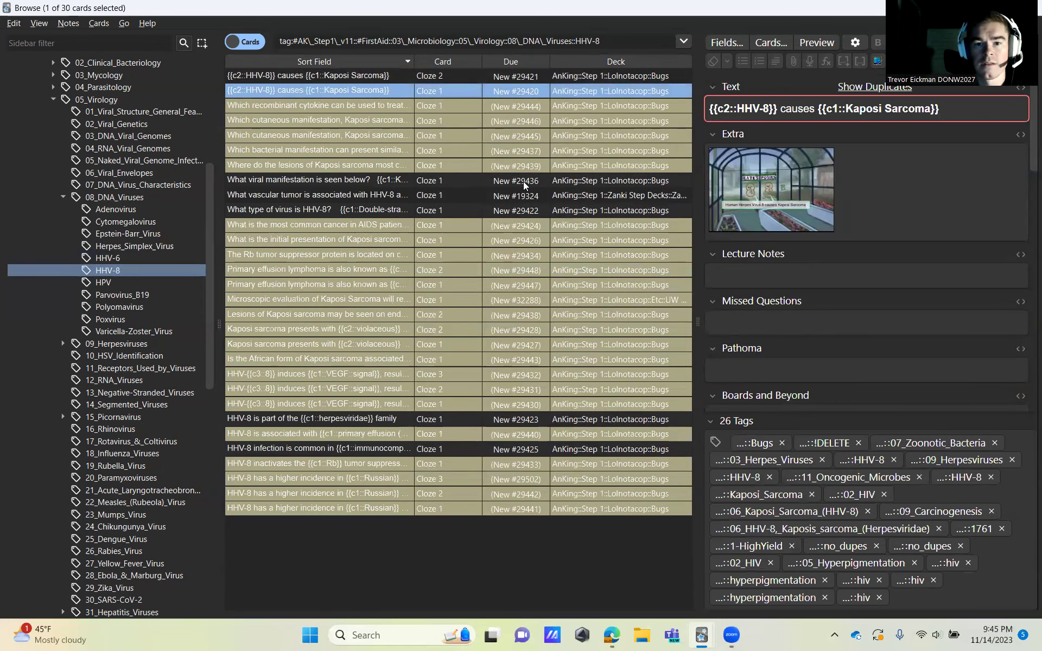
pyautogui.click(463, 186)
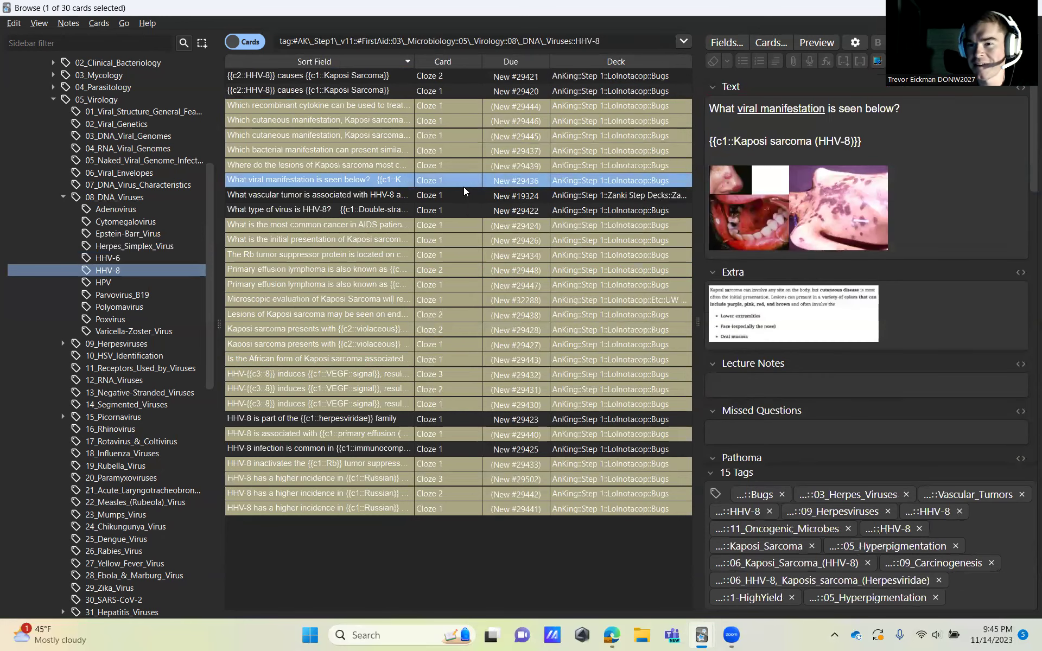
pyautogui.click(464, 195)
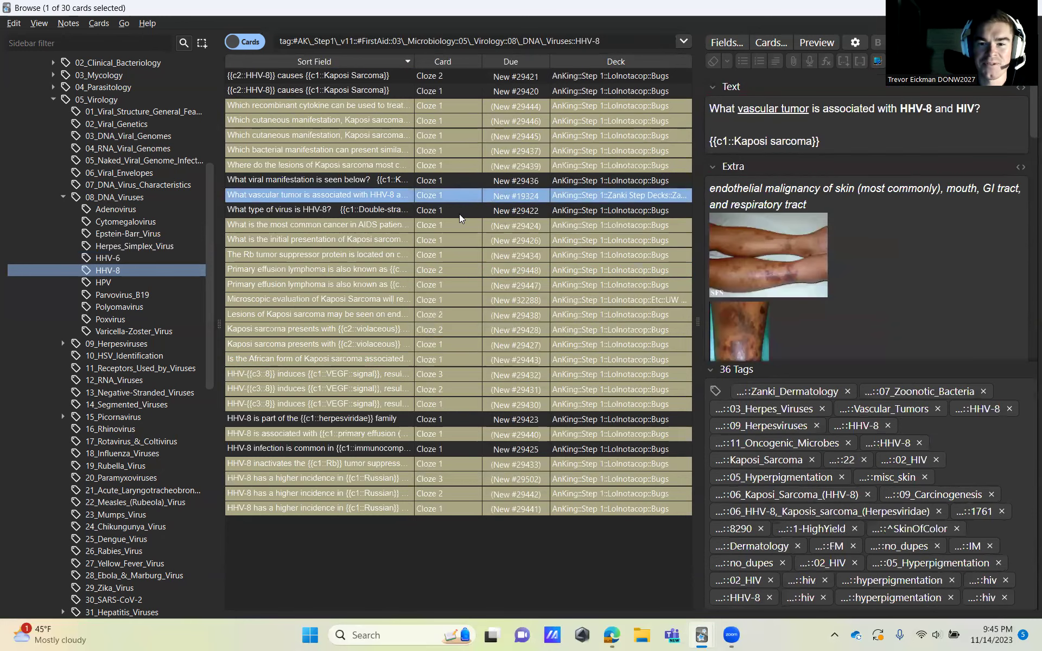
# Read the HHV-8 virus type, immunocompromised and herpesviridae cards, then list the 78 HPV cards
pyautogui.click(459, 213)
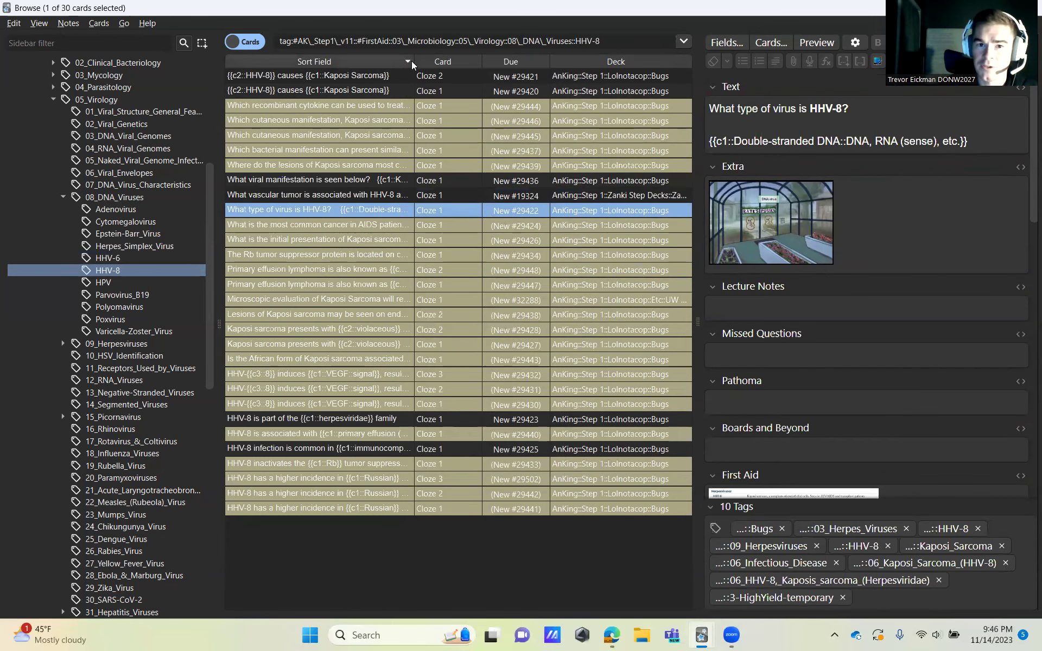
pyautogui.click(459, 453)
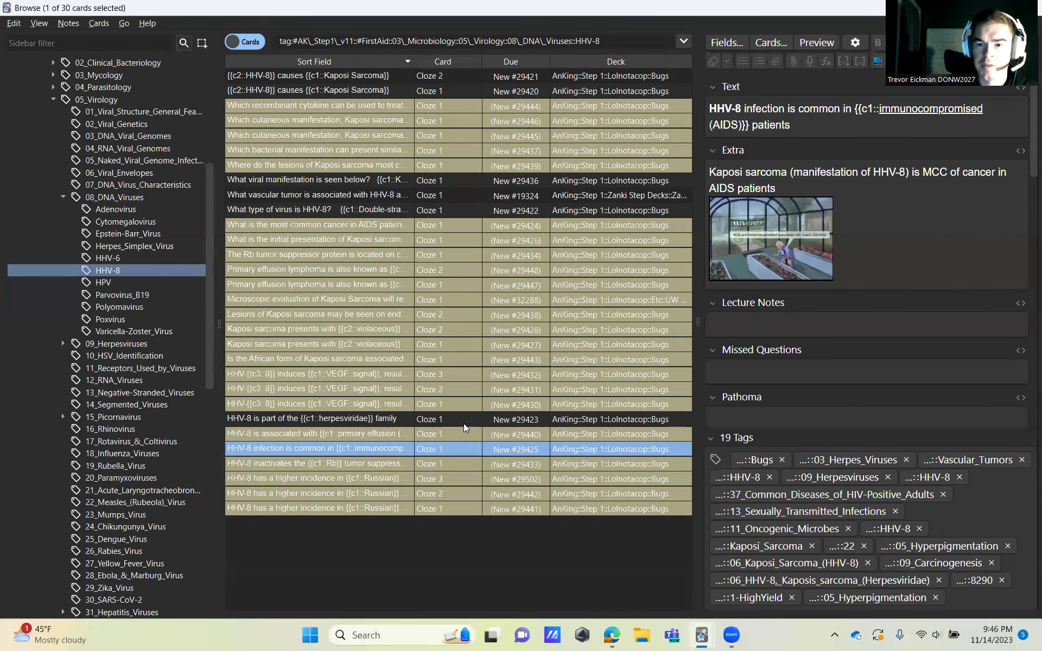
pyautogui.click(464, 424)
pyautogui.click(105, 282)
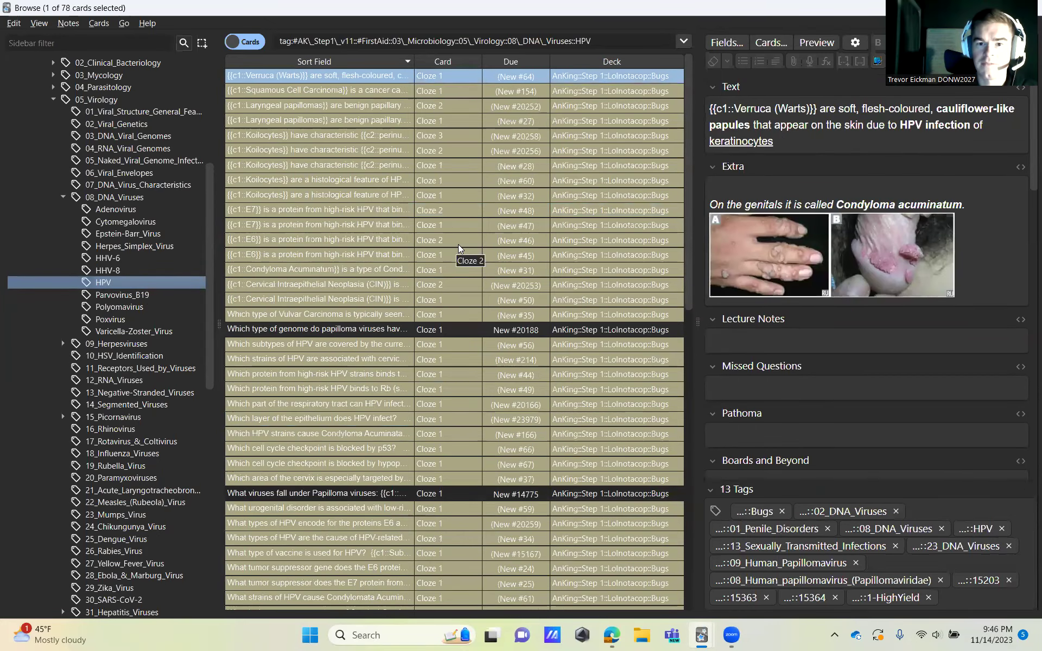
pyautogui.scroll(-5, 458, 248)
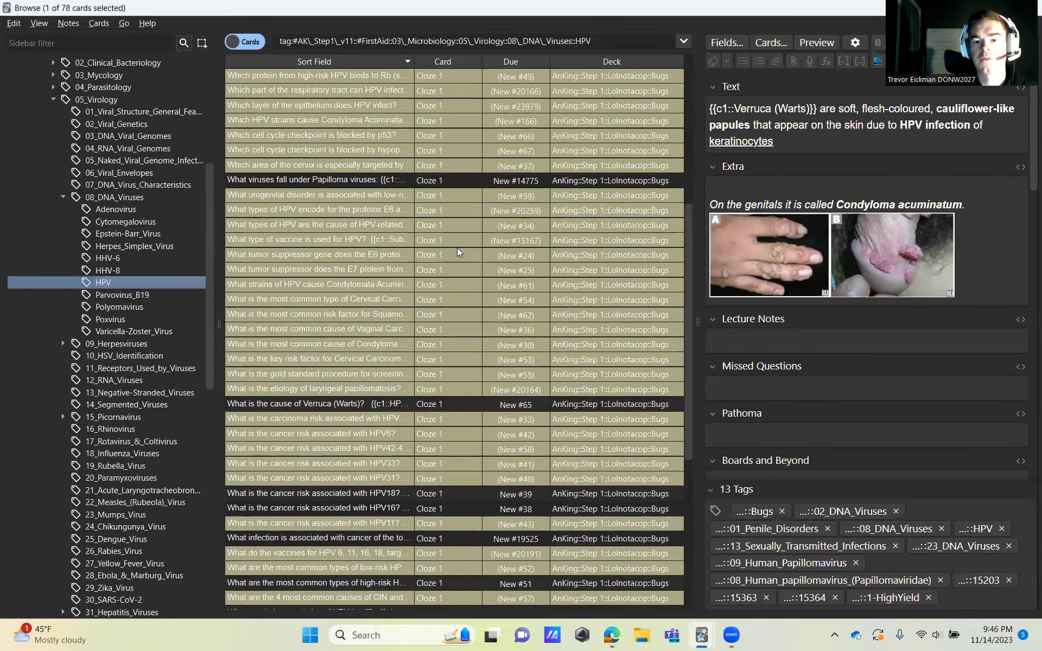
pyautogui.scroll(5, 457, 252)
pyautogui.click(428, 329)
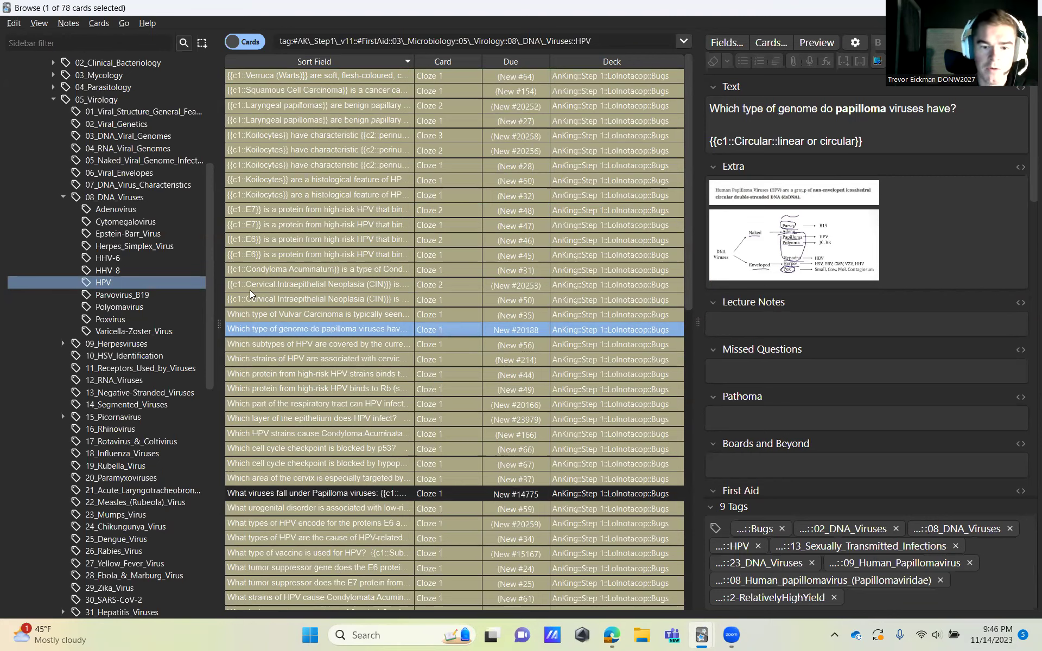
pyautogui.click(315, 493)
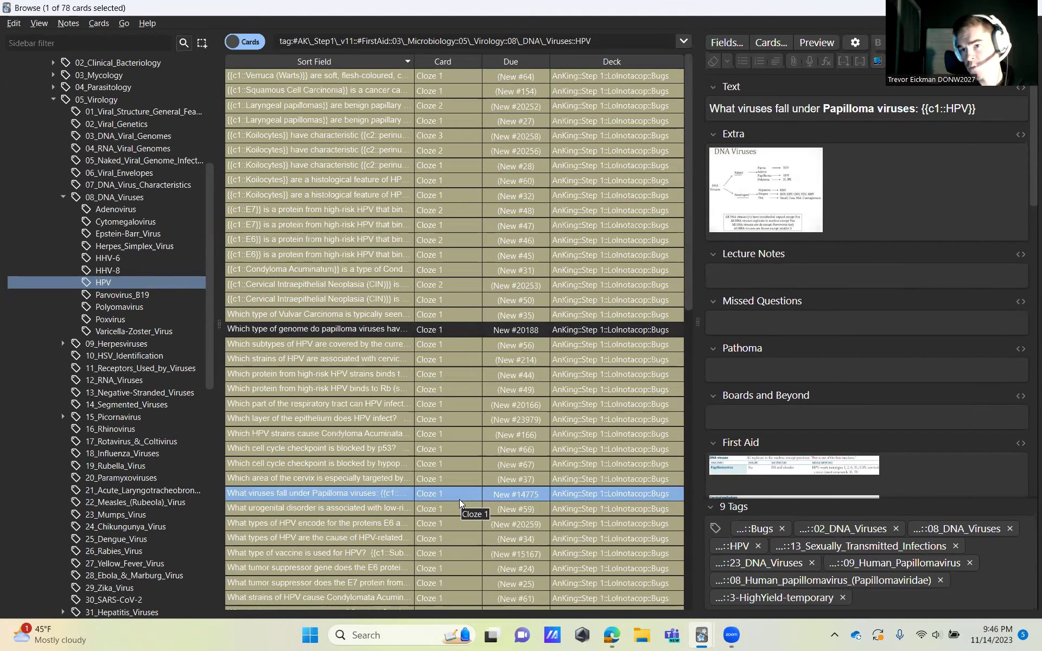
pyautogui.scroll(-7, 550, 318)
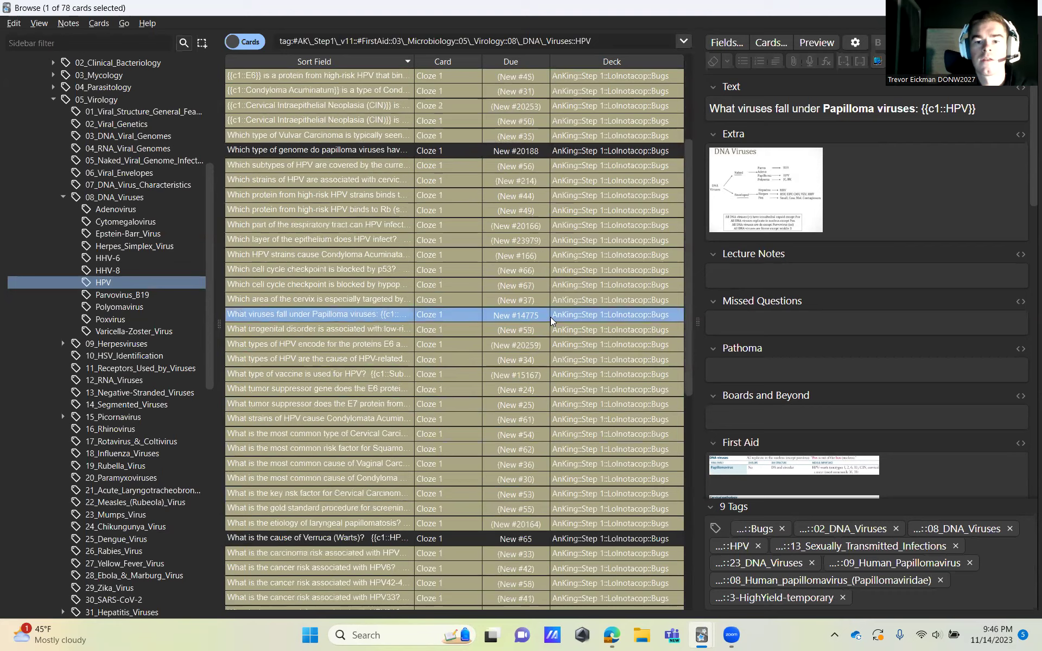
pyautogui.scroll(-7, 550, 318)
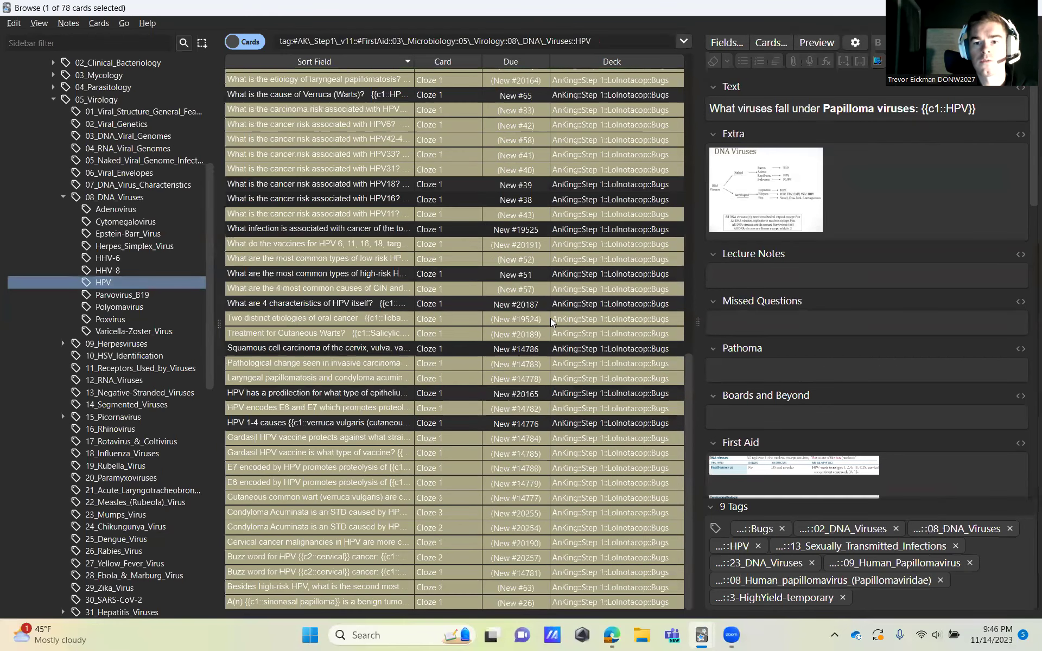
pyautogui.scroll(7, 547, 320)
pyautogui.scroll(-7, 547, 320)
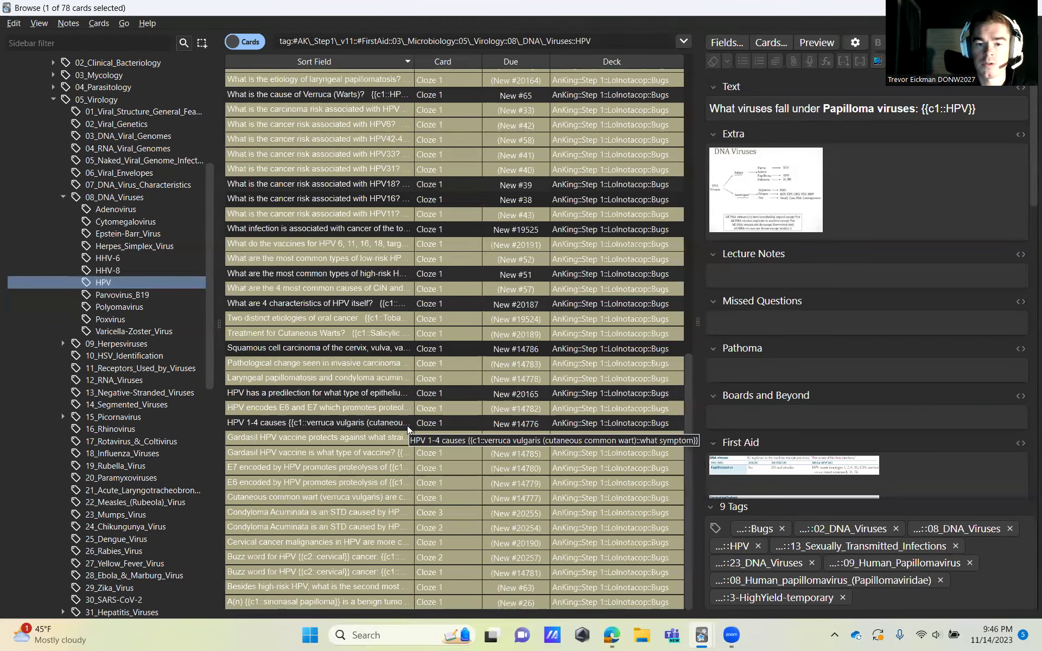
pyautogui.click(360, 423)
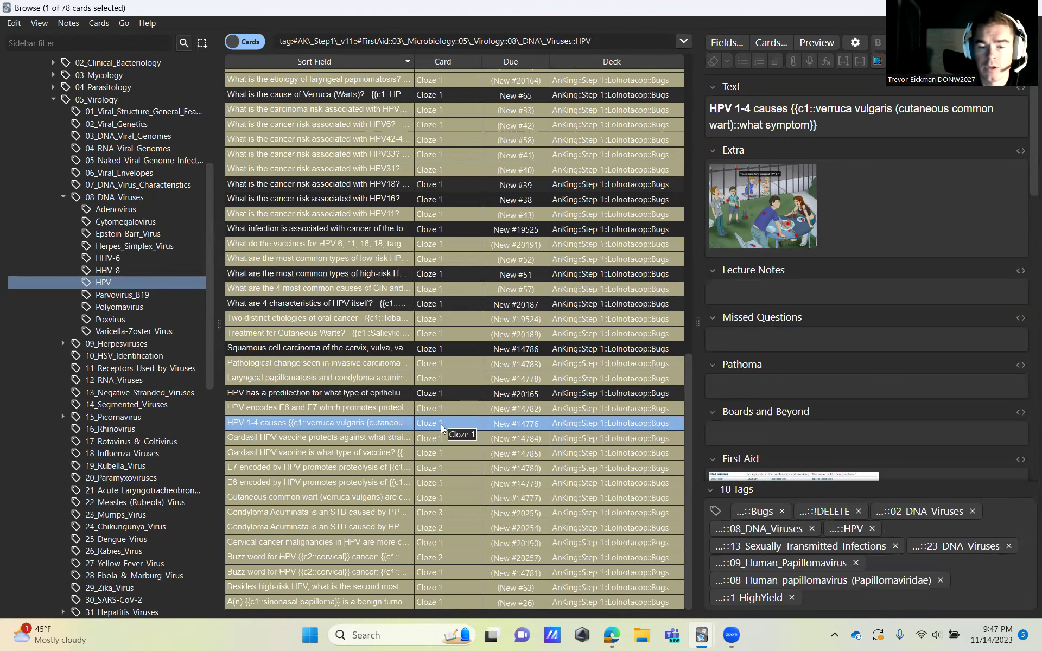
pyautogui.click(460, 393)
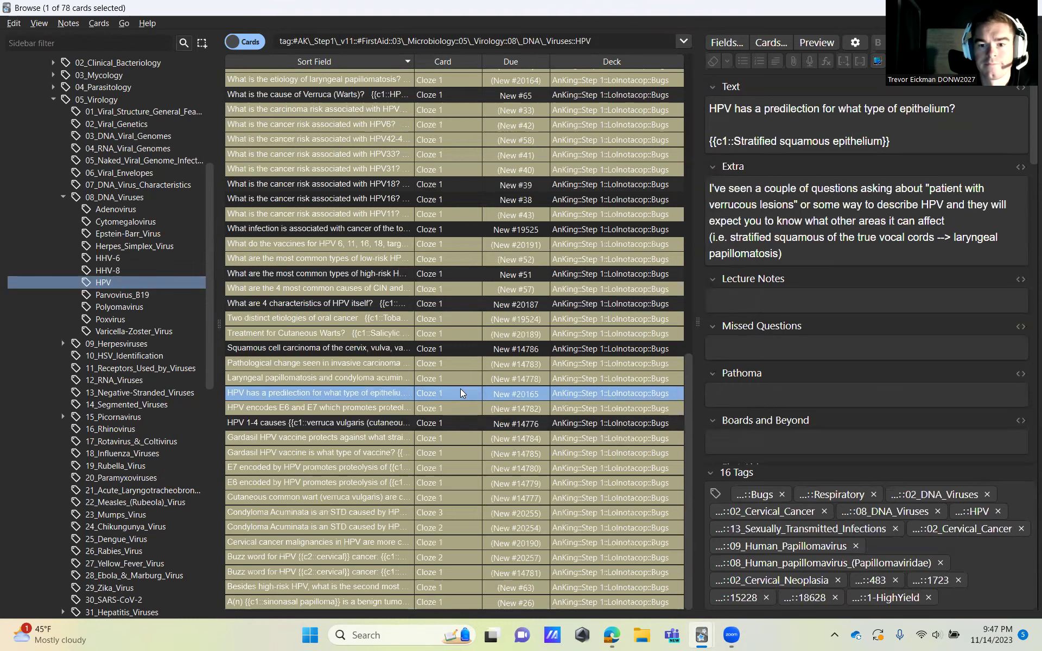
pyautogui.click(456, 348)
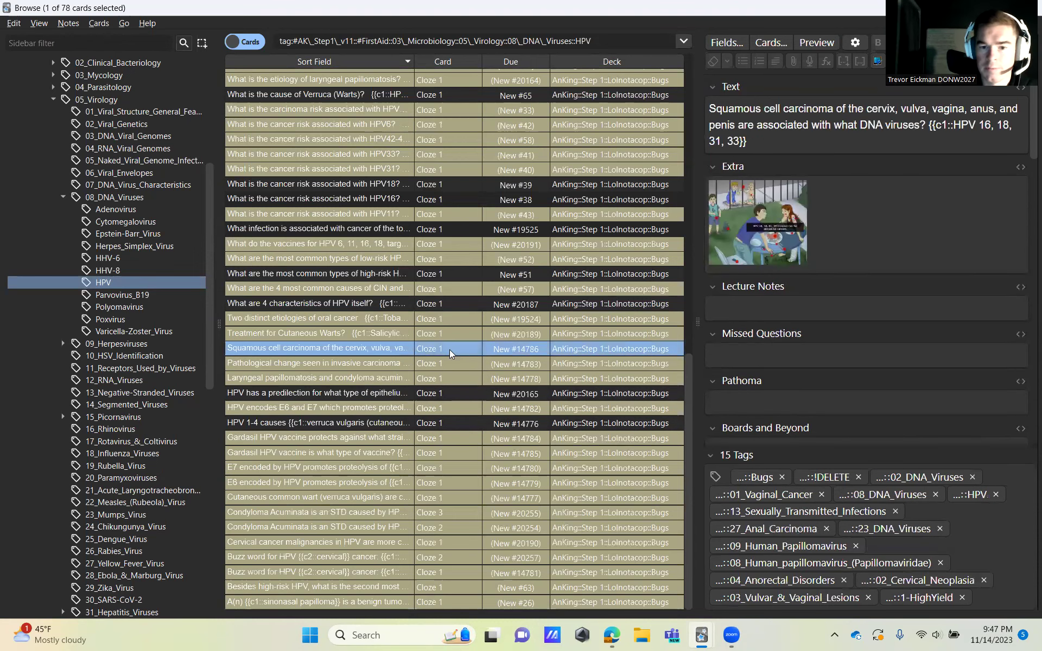
pyautogui.click(438, 303)
pyautogui.click(462, 274)
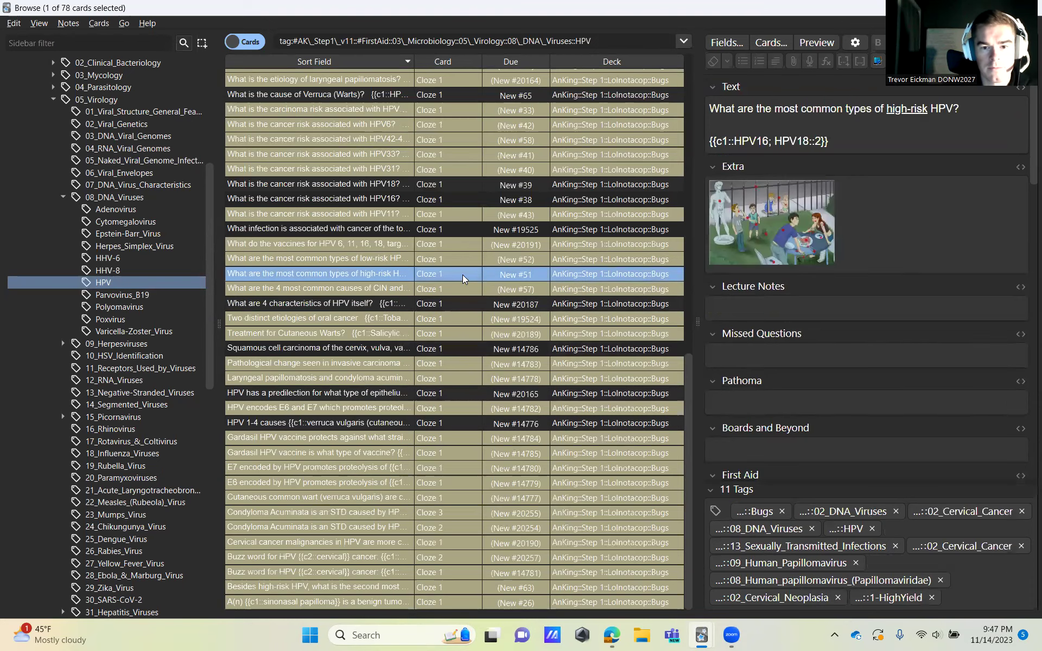
pyautogui.click(455, 229)
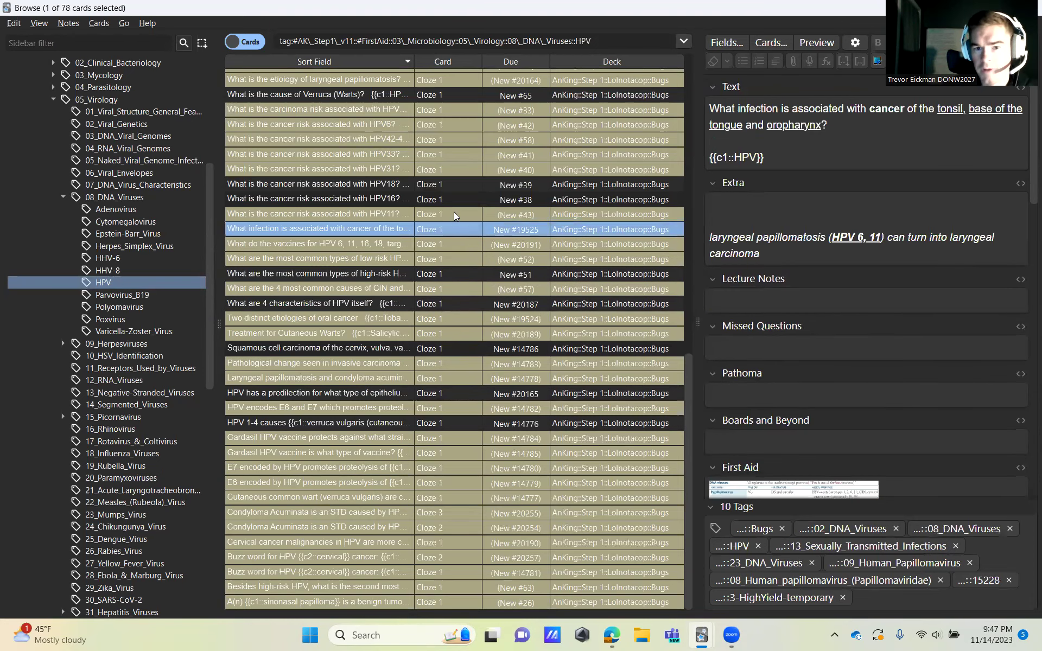
pyautogui.click(446, 185)
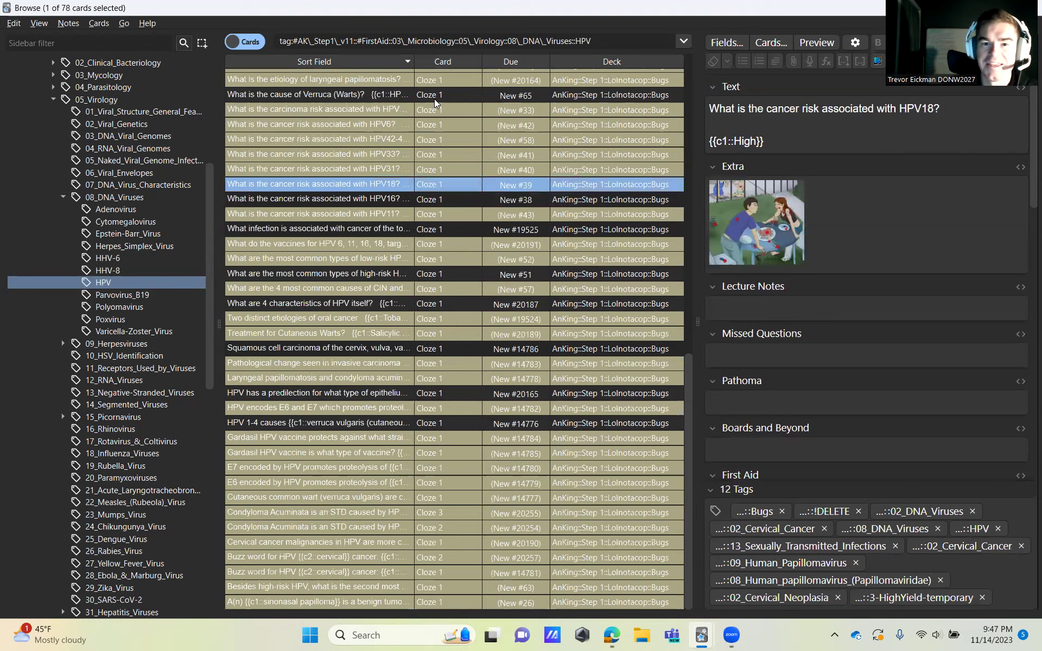
pyautogui.click(434, 96)
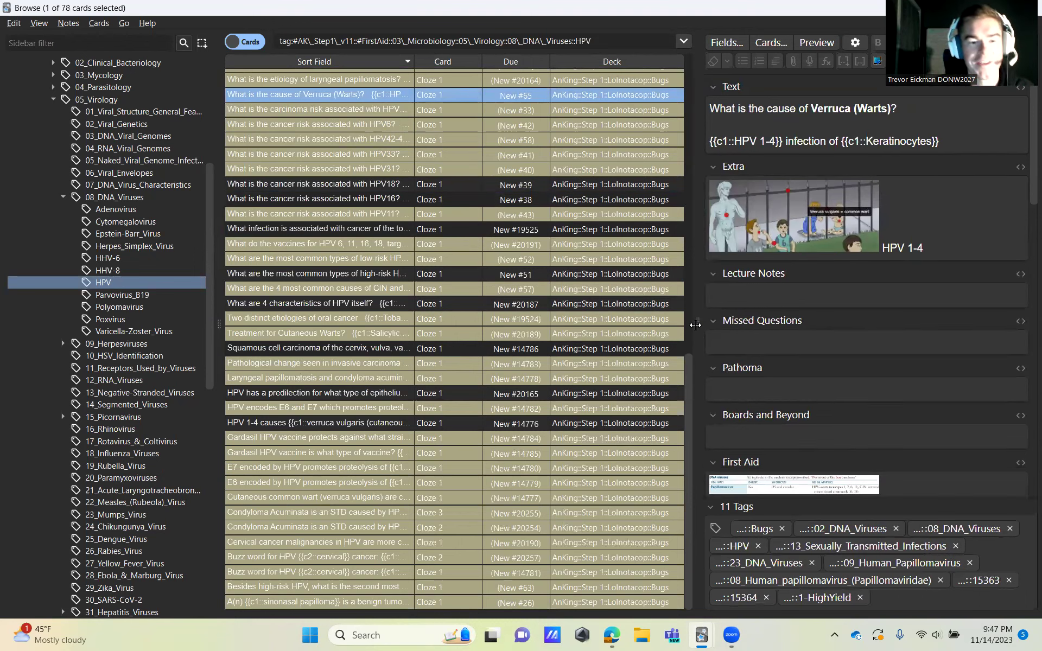
# List the Parvovirus_B19 cards and read the smallest DNA virus, slapped-cheek, fifth disease and virus type cards
pyautogui.click(175, 299)
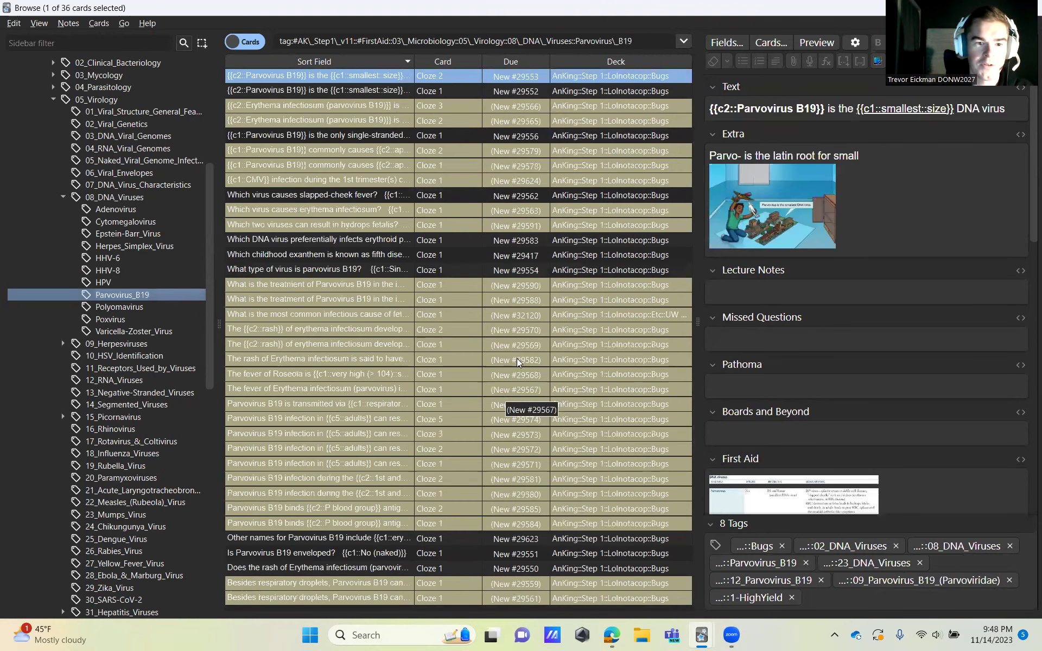
pyautogui.click(467, 88)
pyautogui.click(458, 136)
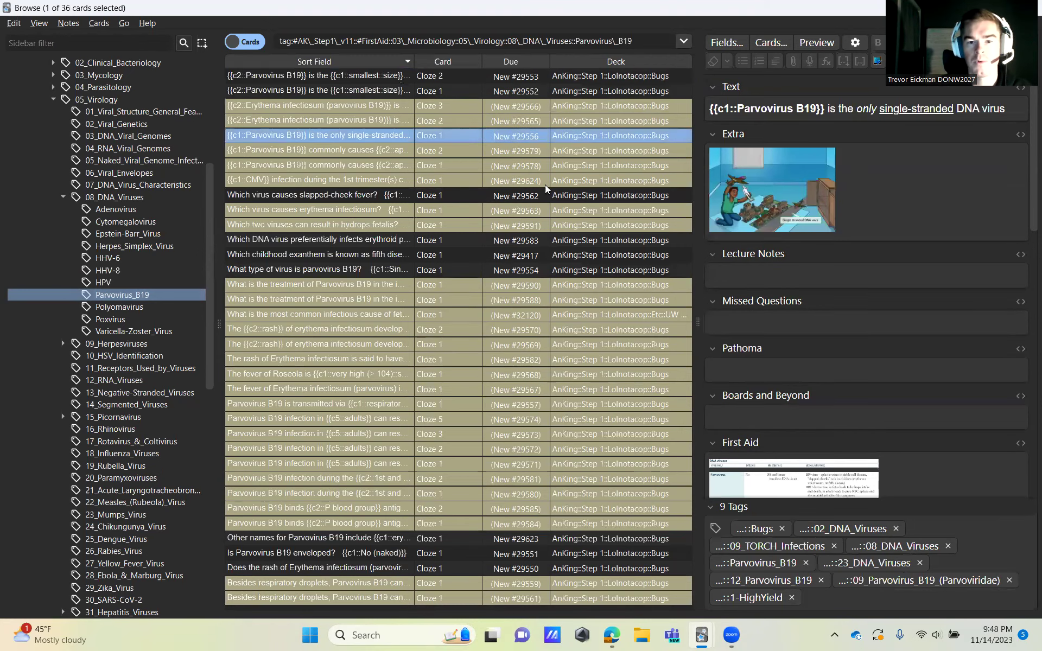
pyautogui.click(456, 195)
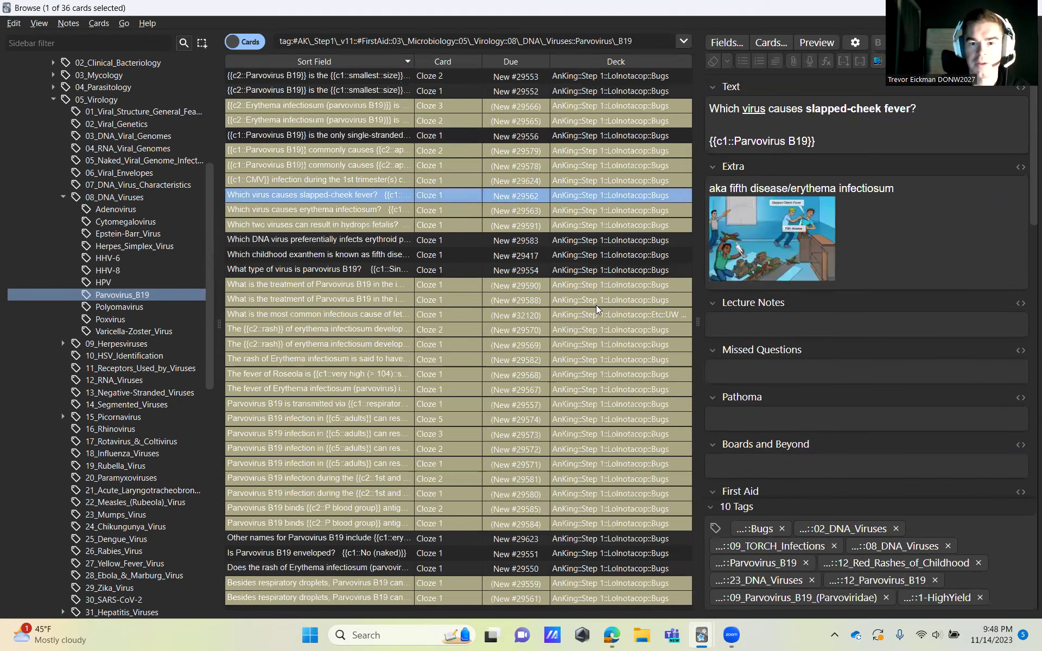
pyautogui.click(457, 241)
pyautogui.click(458, 253)
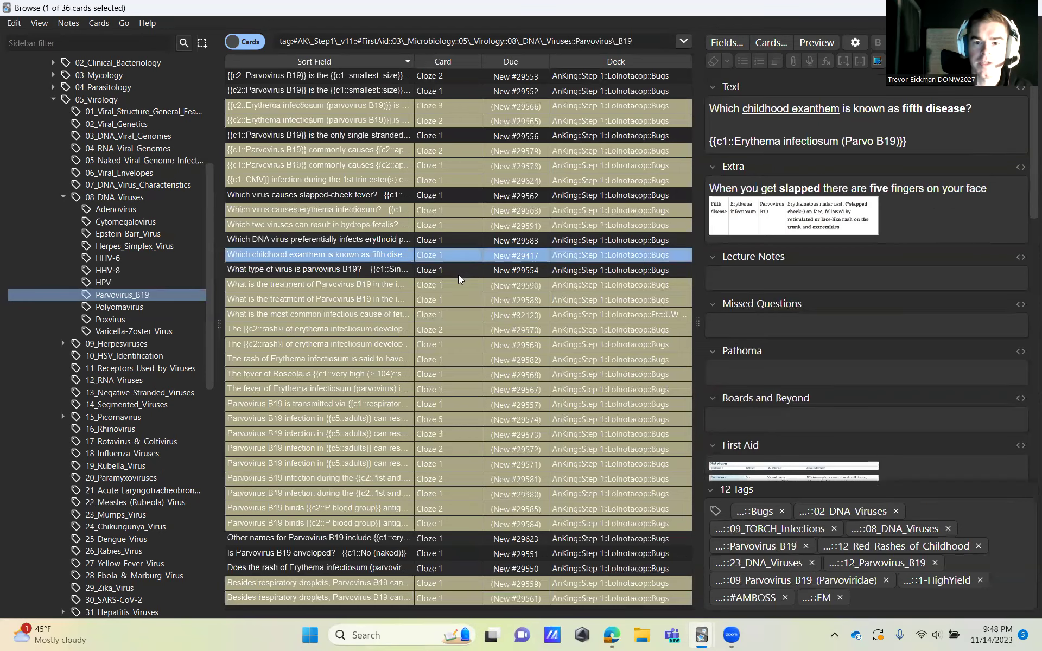
pyautogui.click(458, 275)
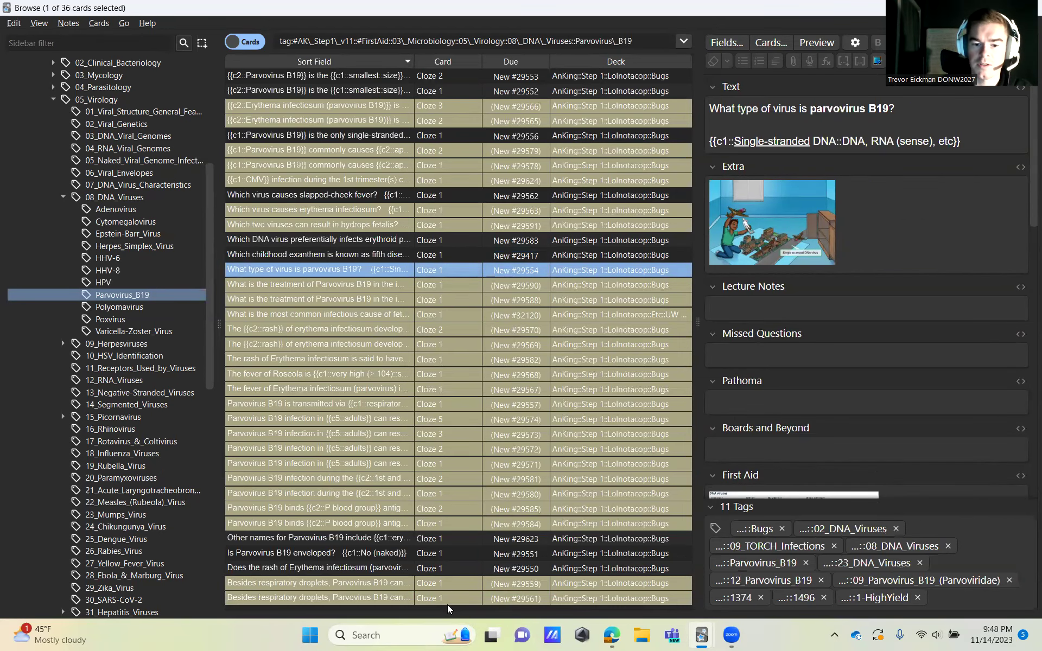
# Read the erythema infectiosum rash, enveloped and other names cards, then list the 23 Polyomavirus cards
pyautogui.click(438, 568)
pyautogui.click(439, 553)
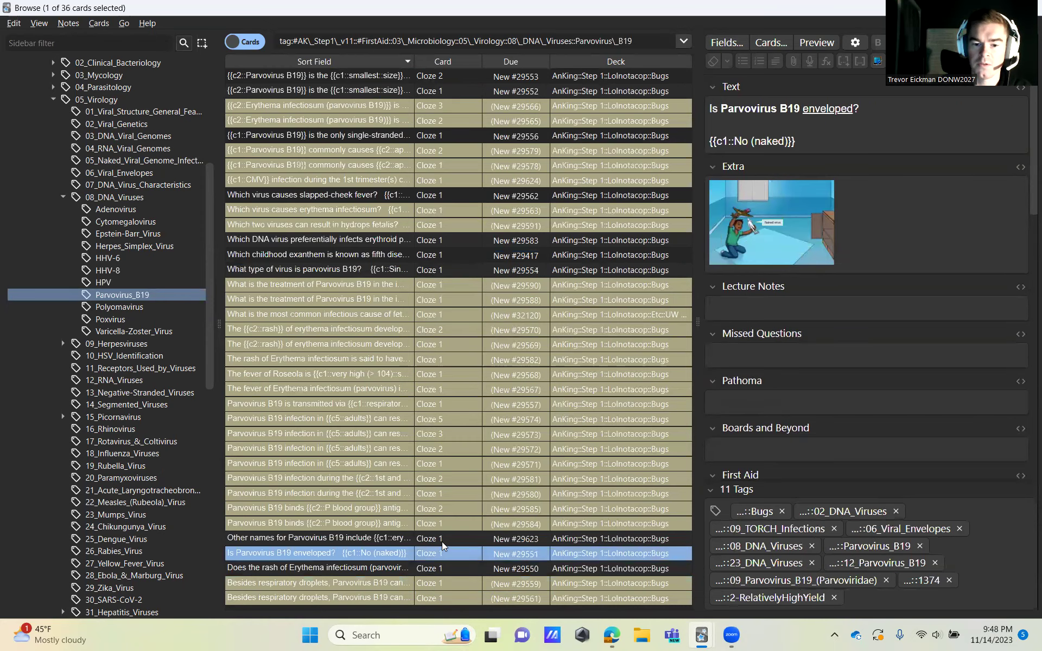
pyautogui.click(441, 539)
pyautogui.click(444, 553)
pyautogui.click(443, 568)
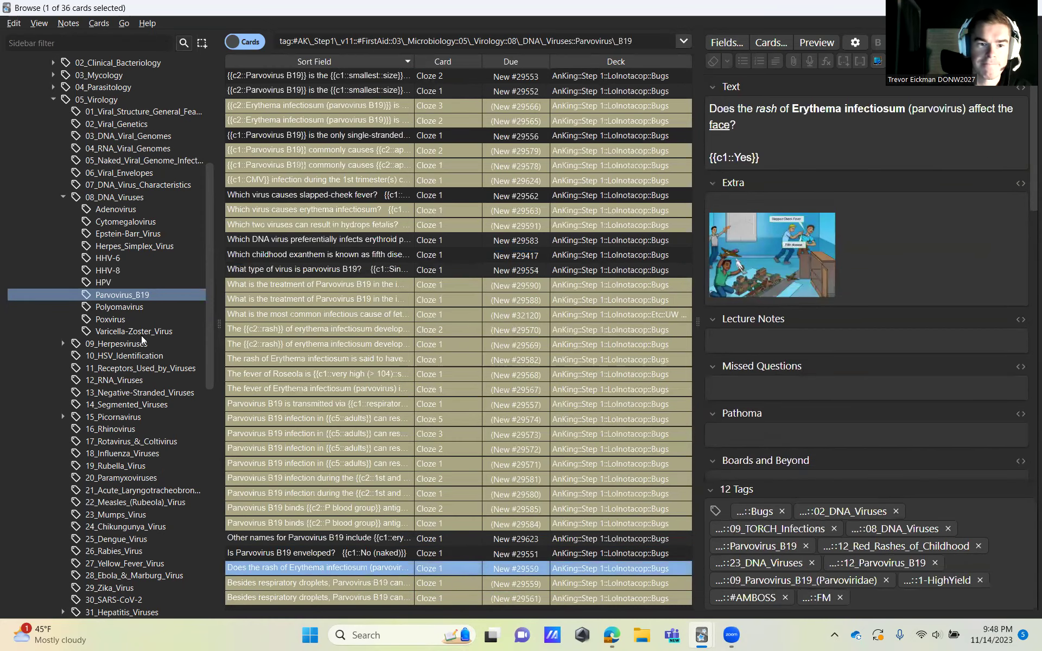
pyautogui.click(122, 311)
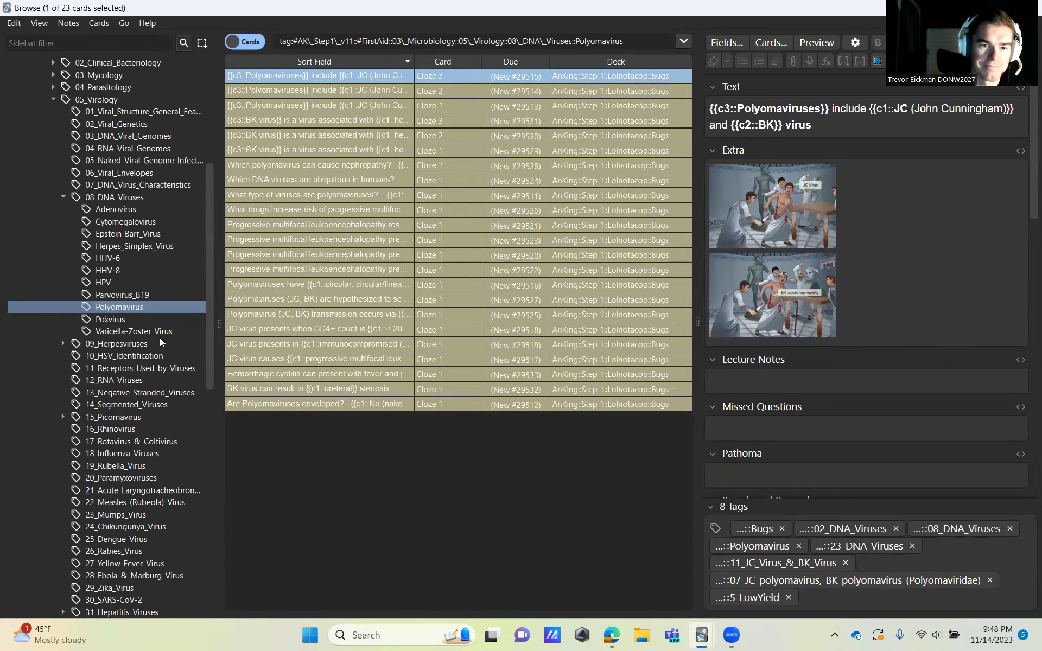
# List the Poxvirus cards and read the symmetry, lesion, RNA polymerase, smallpox vaccine and transmission cards
pyautogui.click(173, 316)
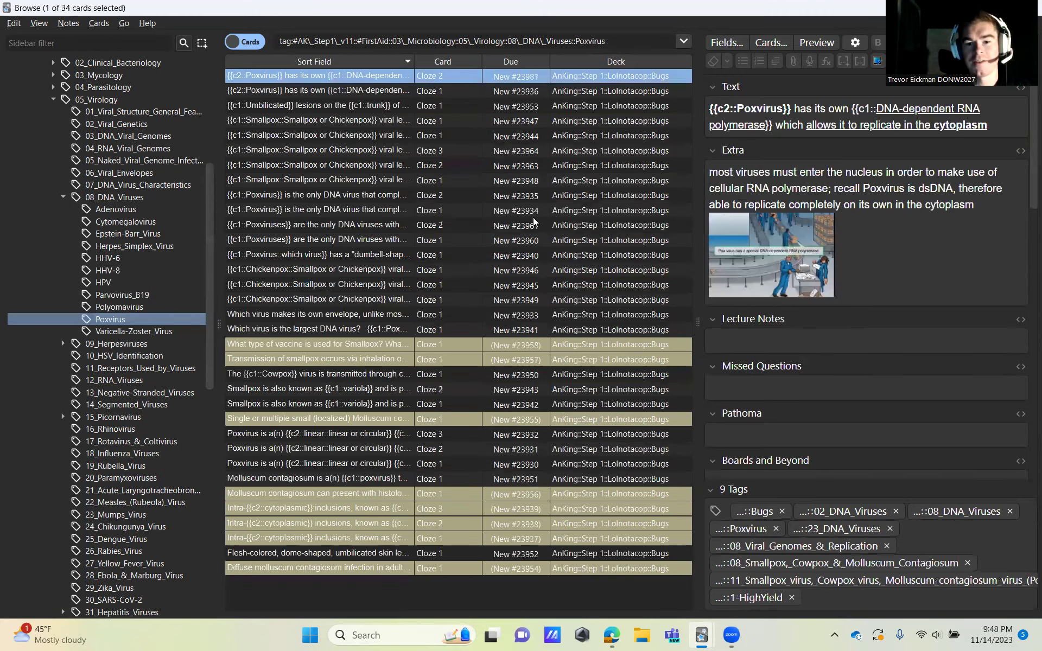
pyautogui.click(533, 225)
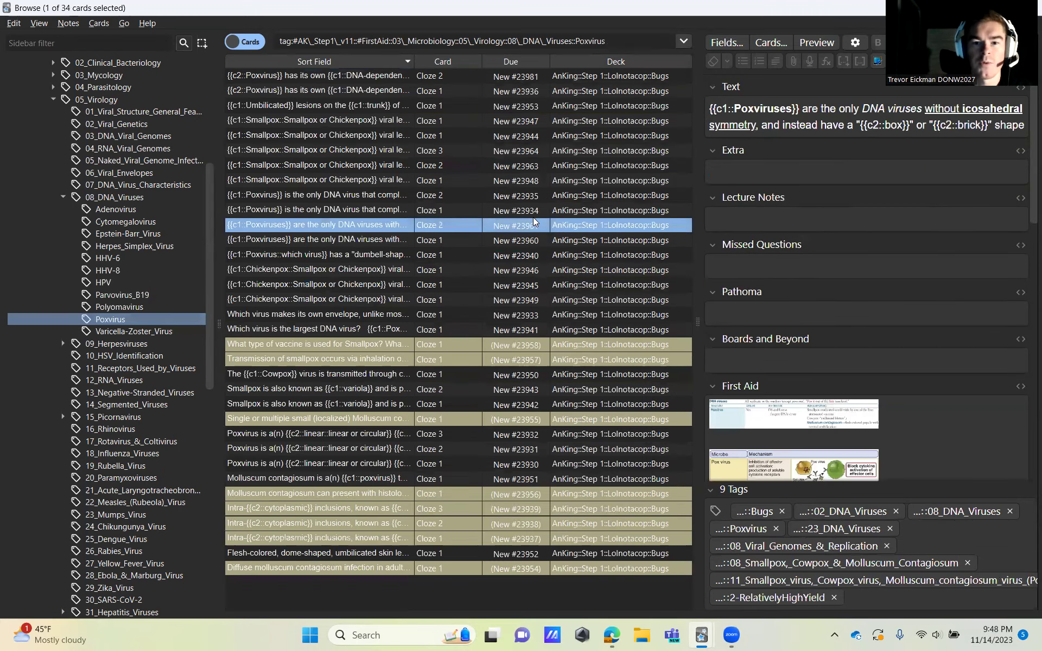
pyautogui.click(503, 180)
pyautogui.click(500, 139)
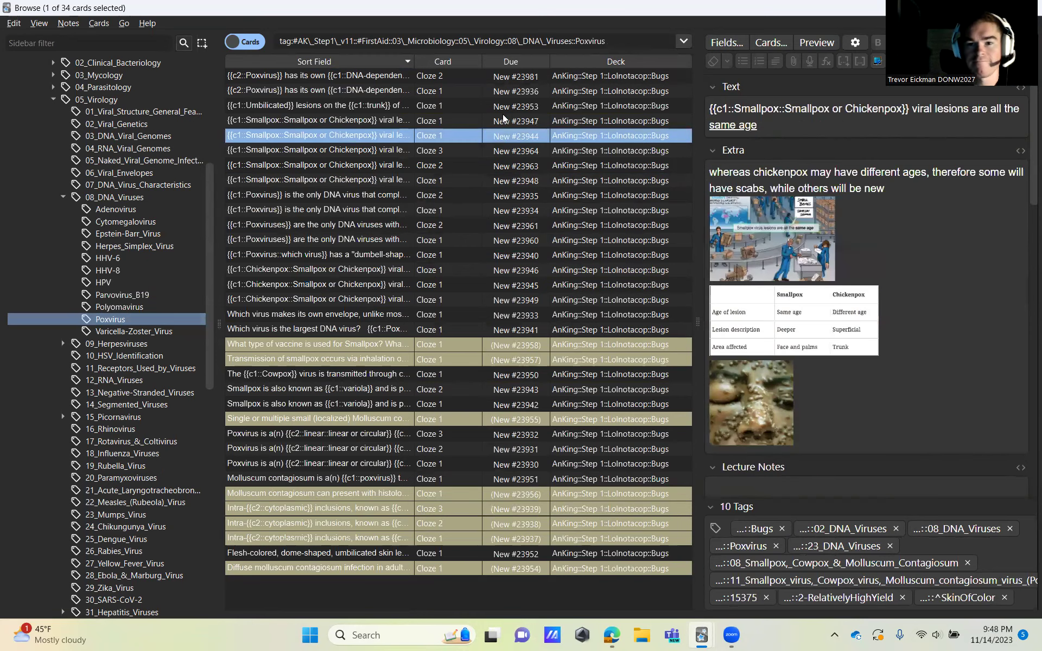
pyautogui.click(511, 92)
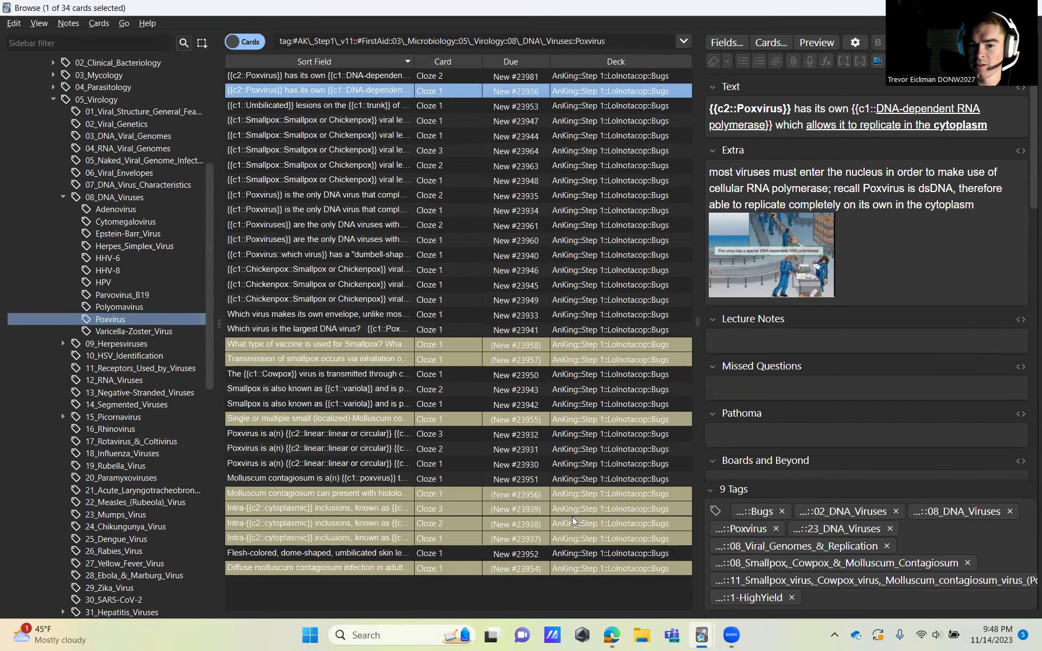
pyautogui.click(456, 339)
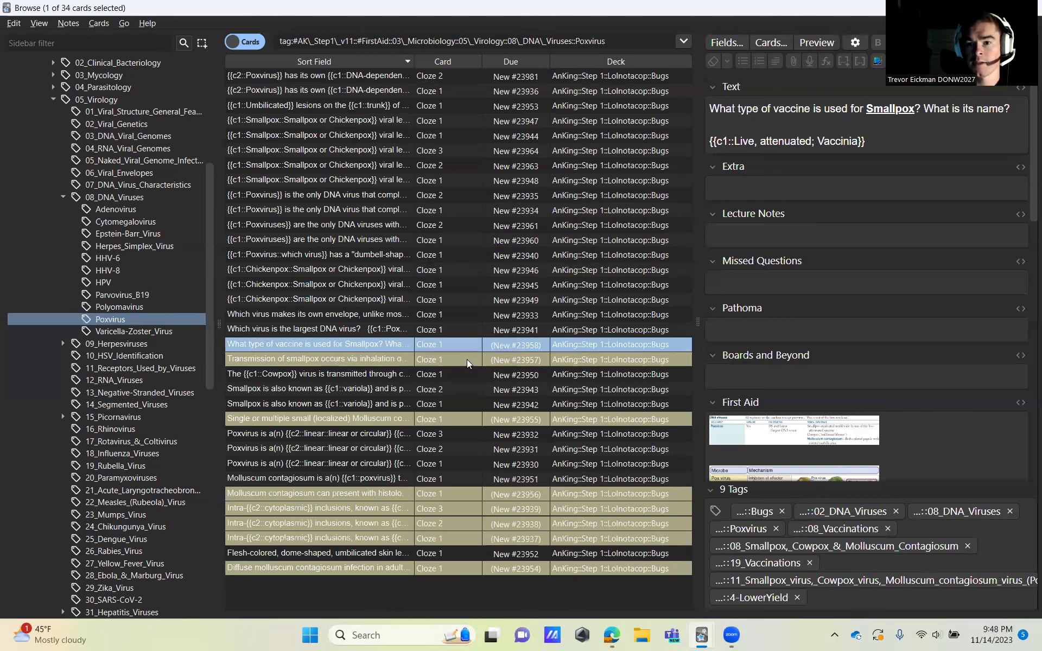
pyautogui.click(467, 359)
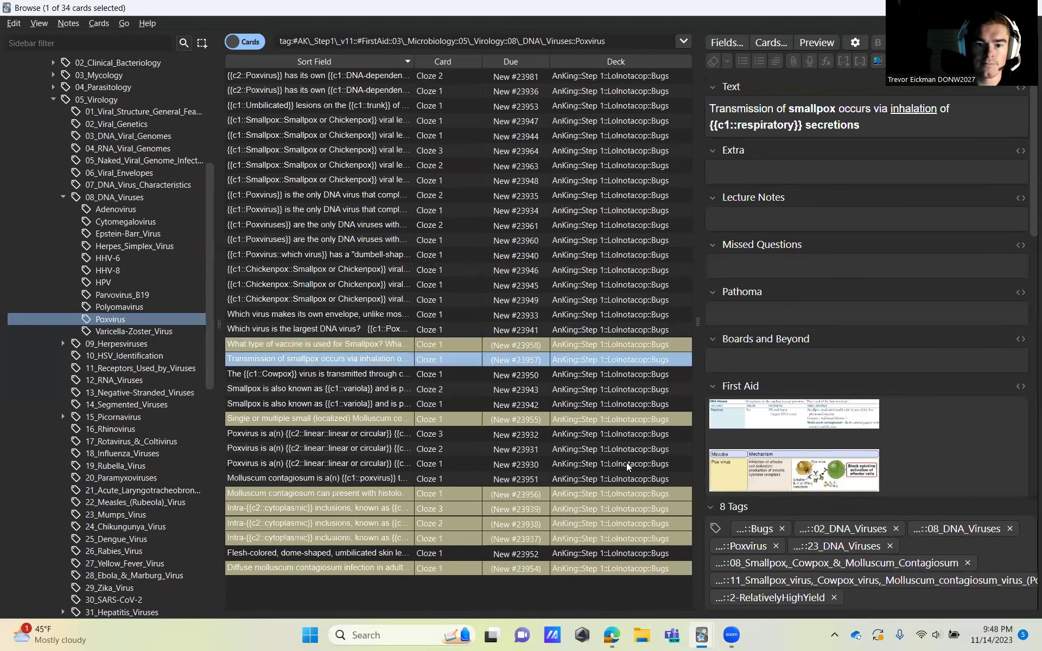
# Read the localized Molluscum contagiosum, Molluscum histology and cytoplasmic inclusions cards
pyautogui.click(445, 421)
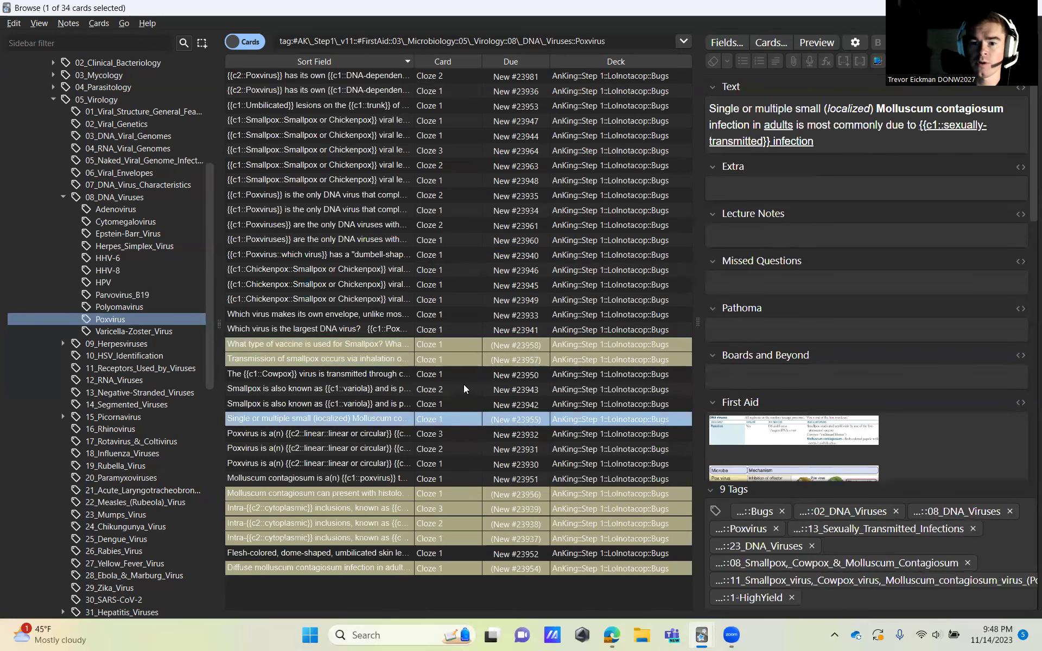
pyautogui.click(440, 494)
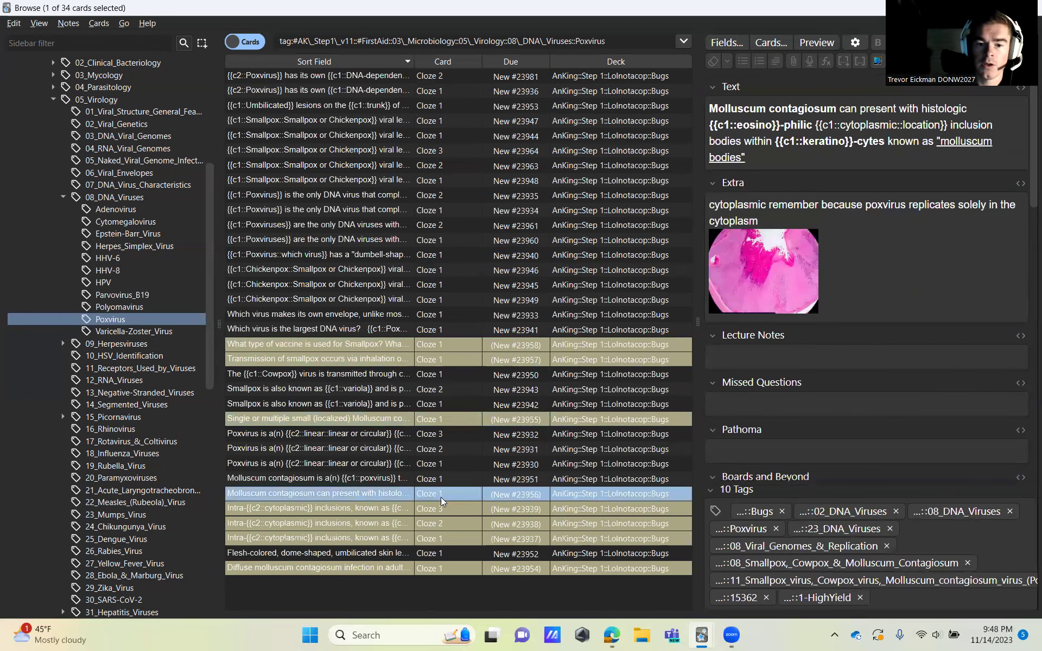
pyautogui.click(438, 508)
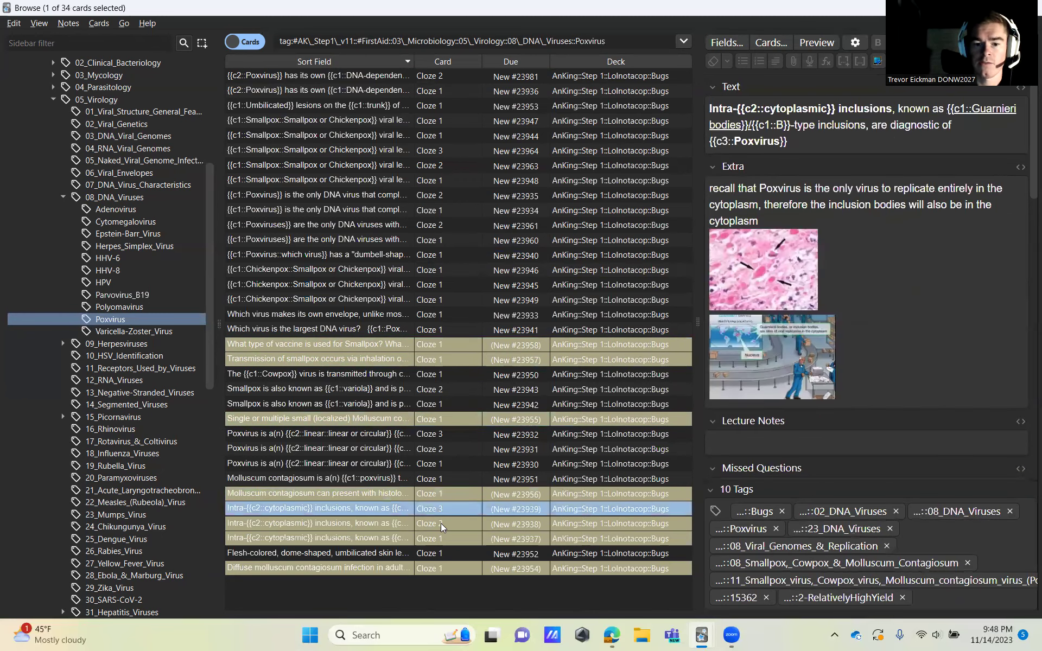
pyautogui.click(441, 523)
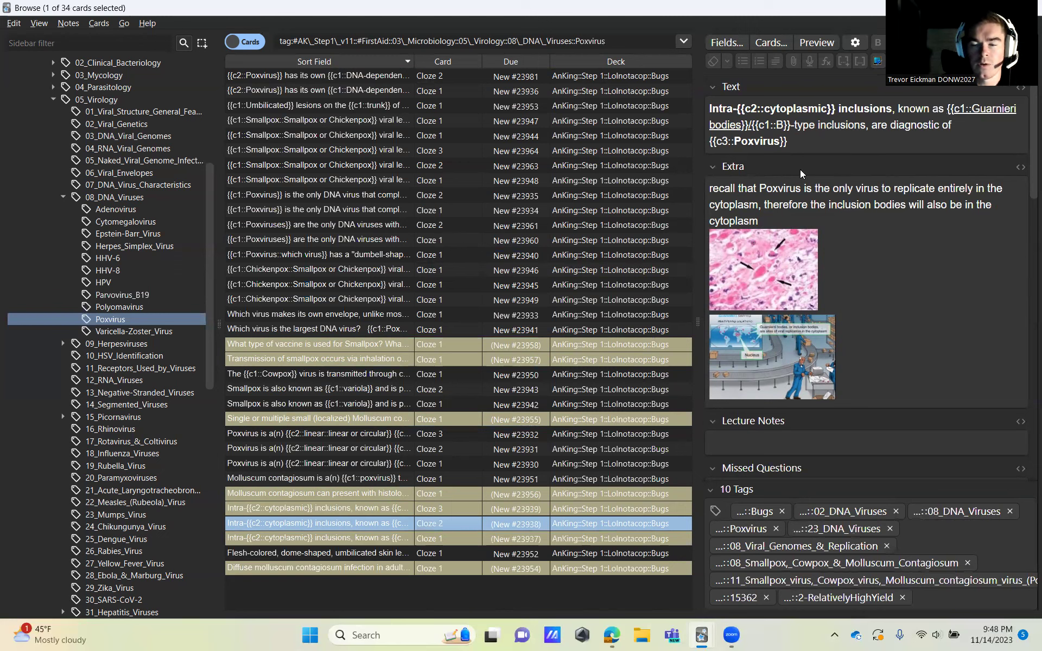
pyautogui.click(474, 537)
# Move back and forth among the Molluscum histology, Diffuse molluscum and Intra-cytoplasmic inclusions Cloze 3 cards
pyautogui.click(479, 523)
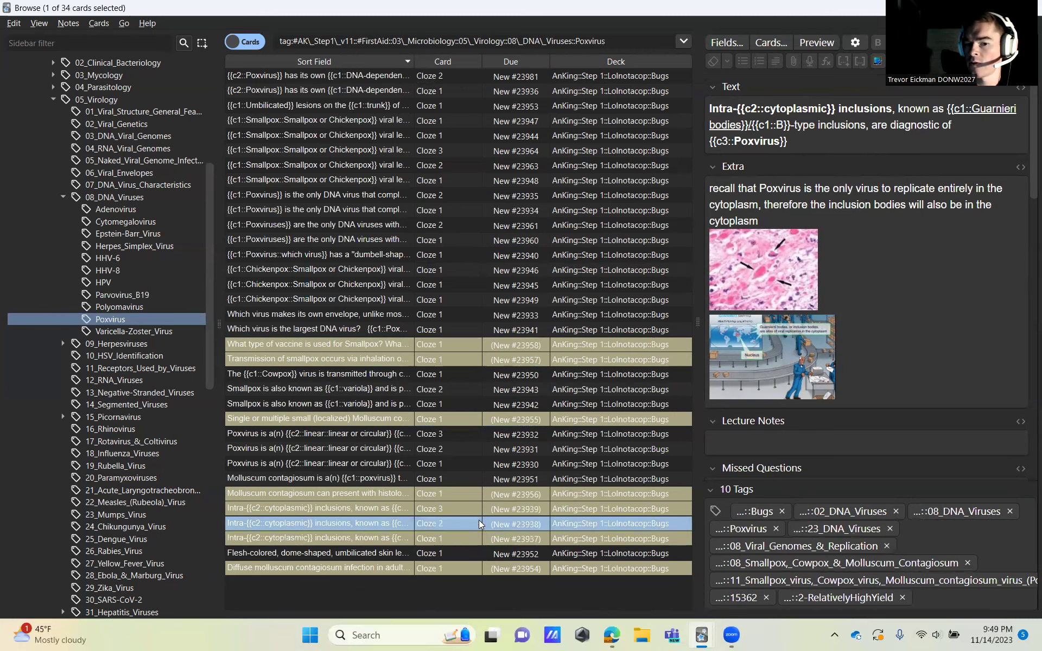
pyautogui.click(478, 509)
pyautogui.click(479, 494)
pyautogui.click(475, 509)
pyautogui.click(472, 524)
pyautogui.click(476, 538)
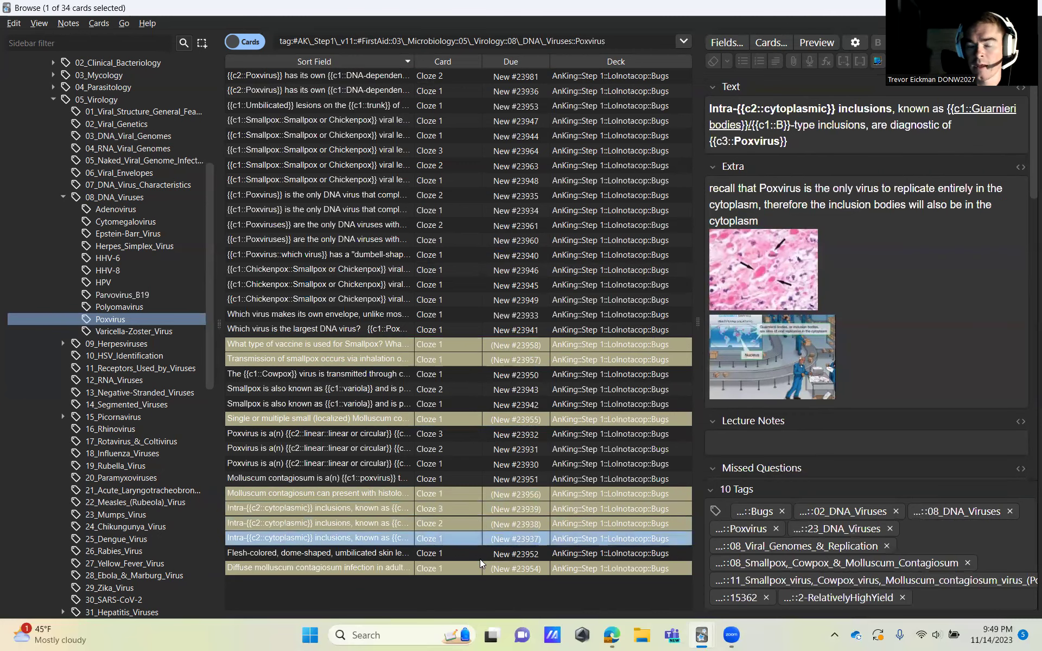
pyautogui.click(478, 568)
pyautogui.click(475, 523)
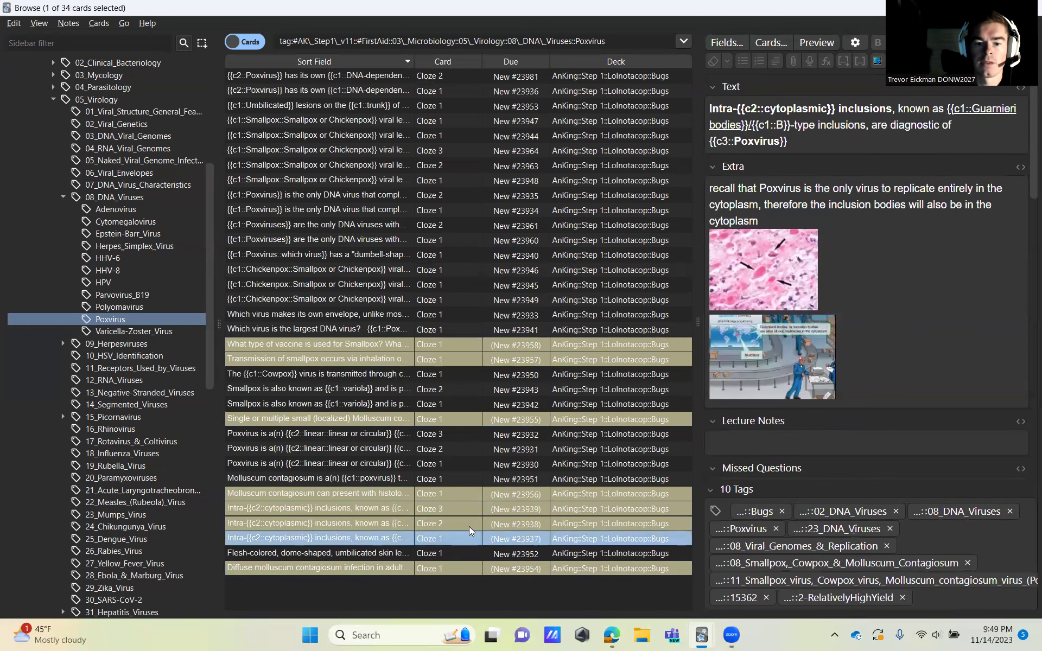
pyautogui.click(470, 509)
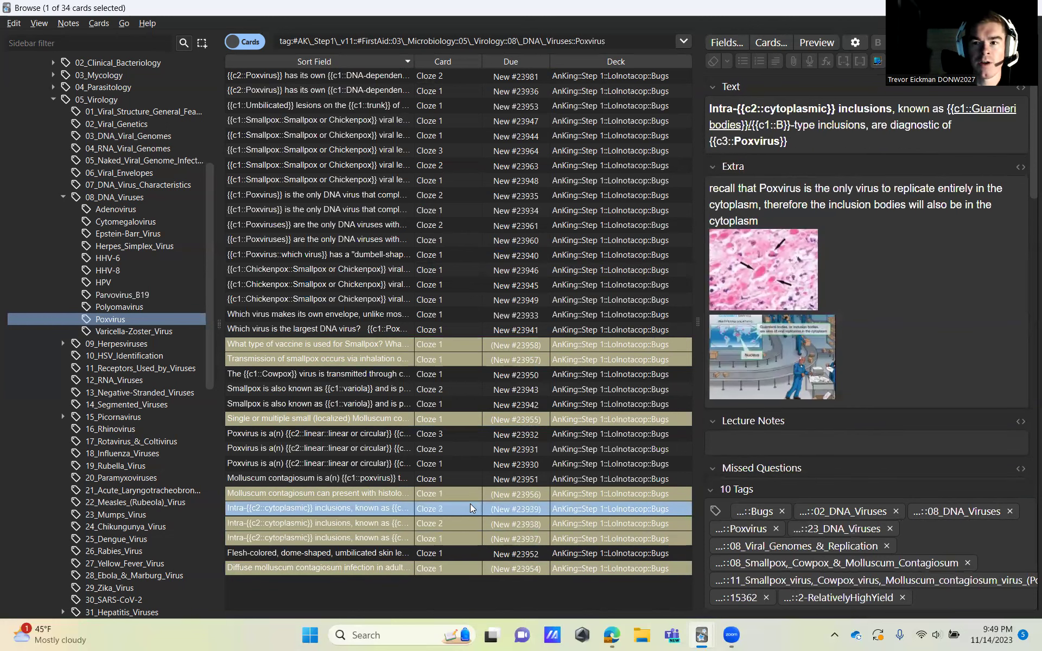
# List the 44 Varicella-Zoster_Virus cards and read the family, latency, Tzanck question and Shingles etiology cards
pyautogui.click(161, 331)
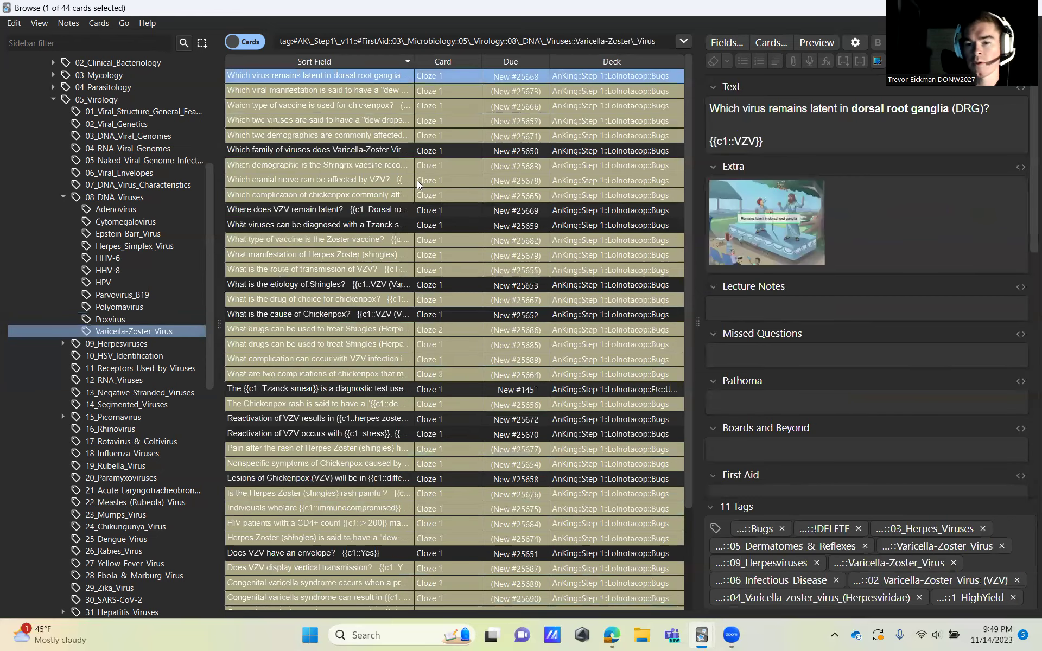
pyautogui.click(404, 148)
pyautogui.click(462, 78)
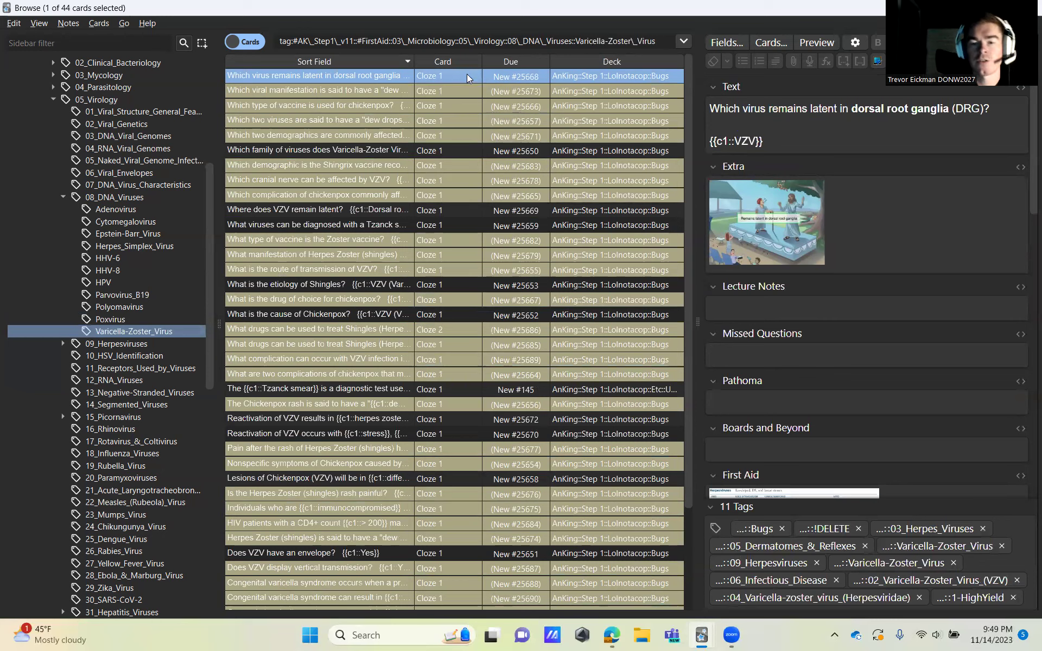
pyautogui.click(464, 149)
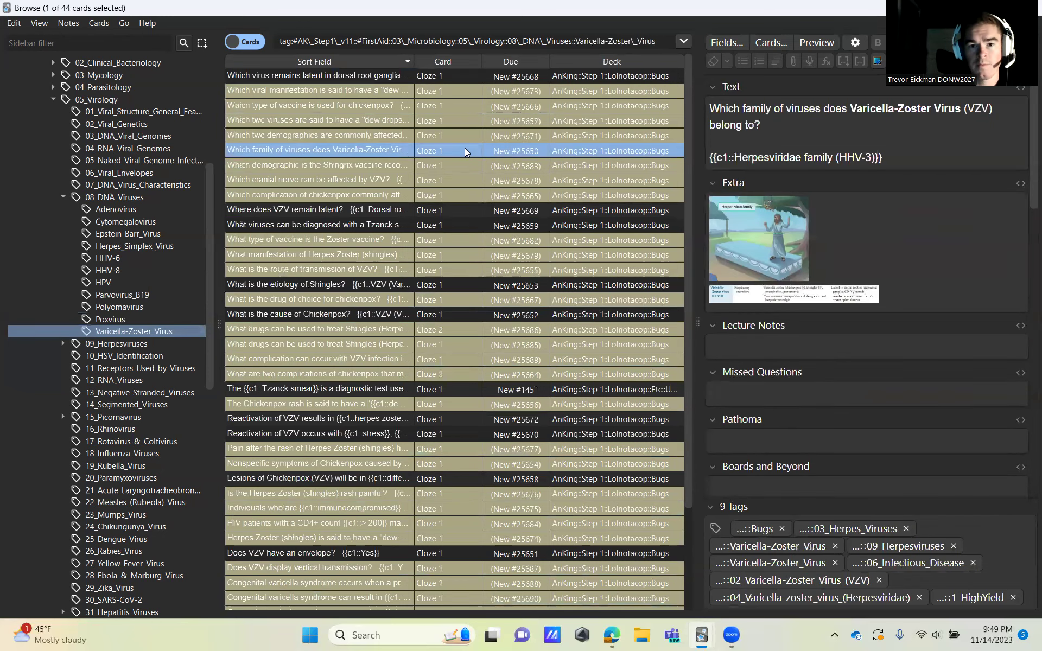
pyautogui.click(462, 206)
pyautogui.click(465, 222)
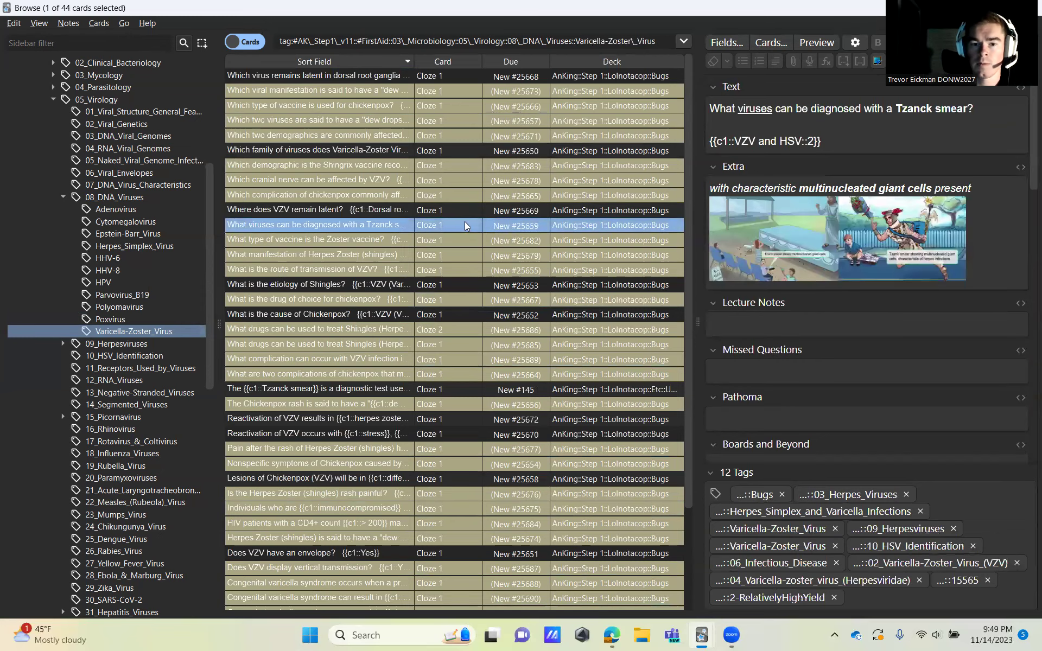
pyautogui.click(447, 283)
# Read the Chickenpox cause, Tzanck smear test, and VZV reactivation results and triggers cards
pyautogui.scroll(-1, 450, 275)
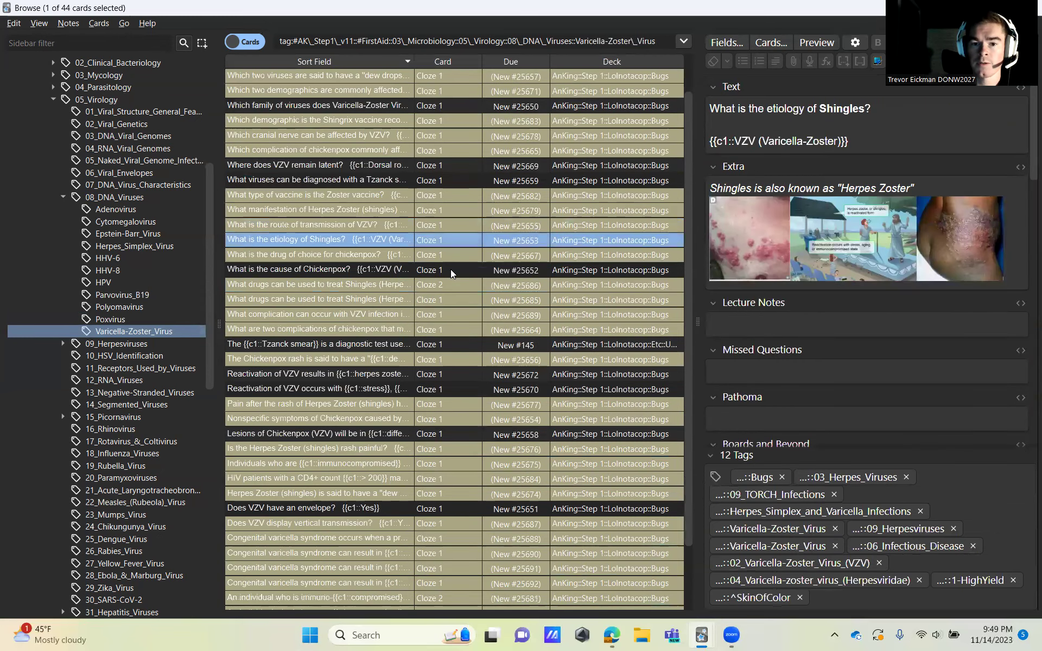
pyautogui.scroll(1, 452, 257)
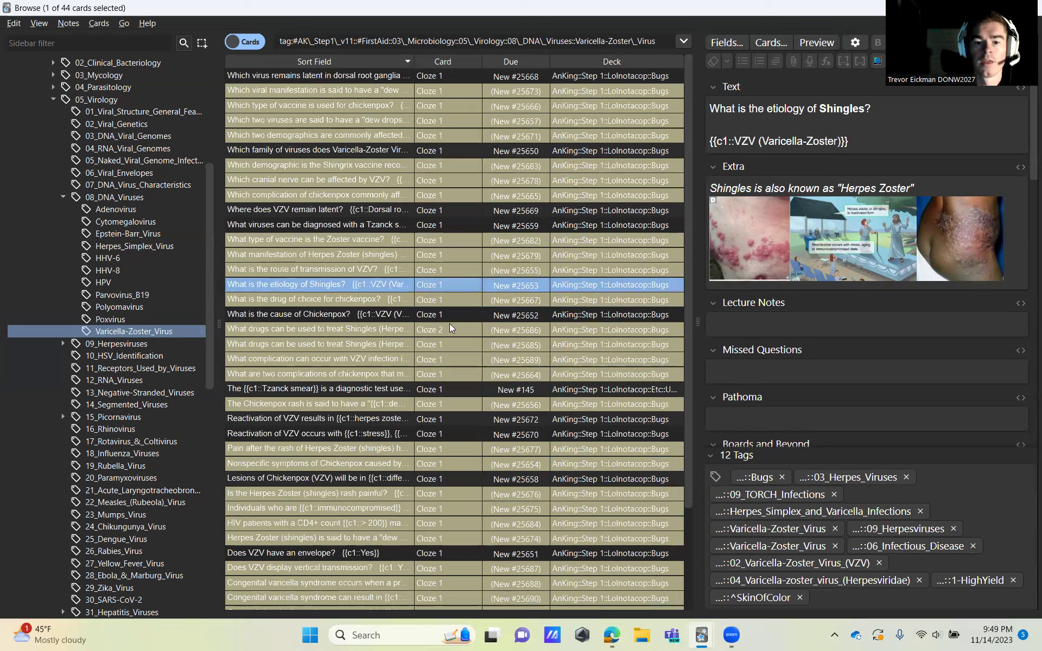
pyautogui.click(450, 318)
pyautogui.click(438, 390)
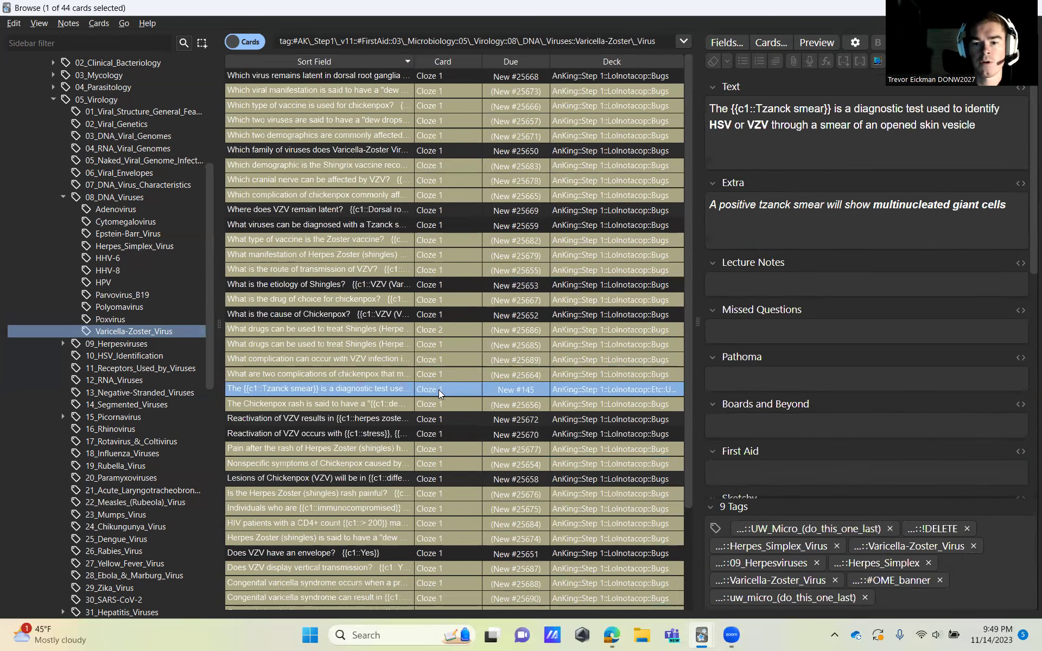
pyautogui.click(478, 418)
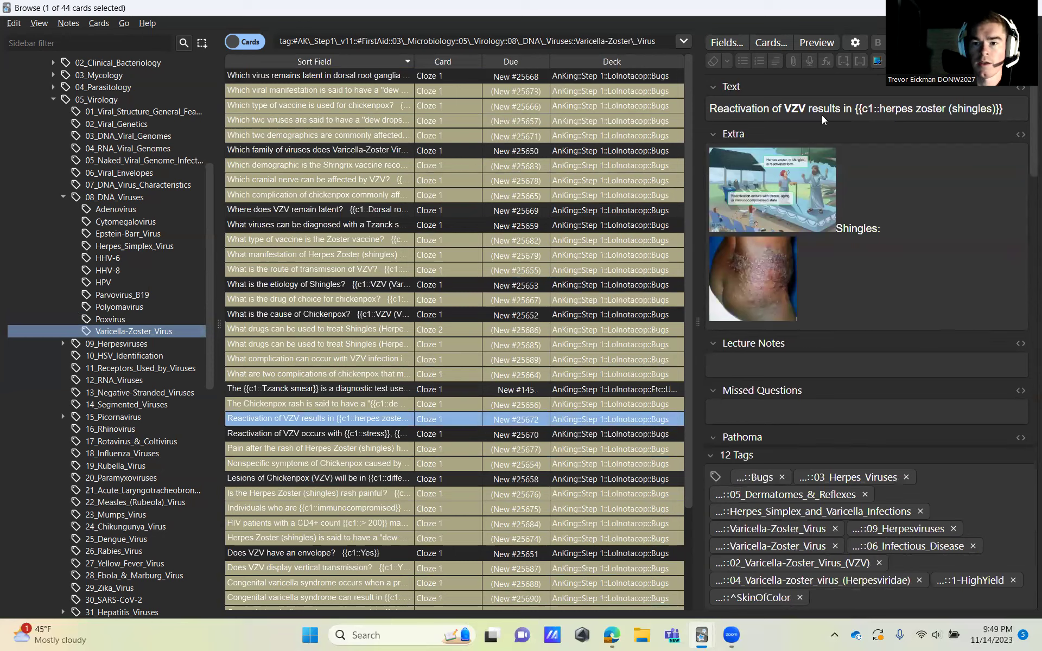
pyautogui.click(378, 437)
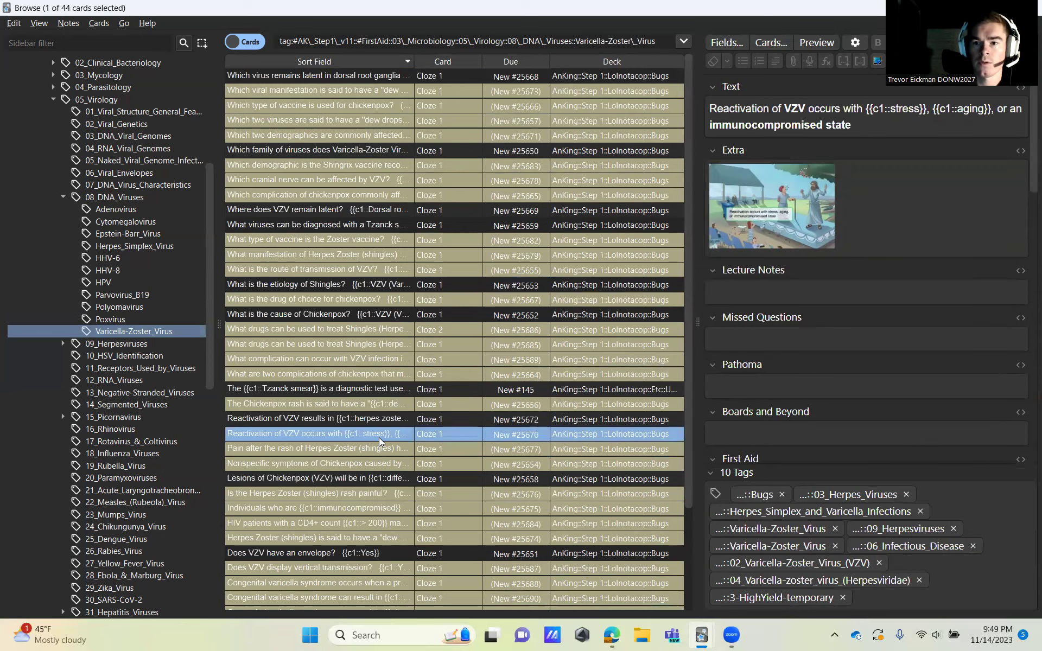
# Read the Chickenpox lesions, VZV envelope and Tzanck giant cells Cloze 3 cards, then collapse 08_DNA_Viruses
pyautogui.scroll(-2, 468, 404)
pyautogui.scroll(-1, 468, 404)
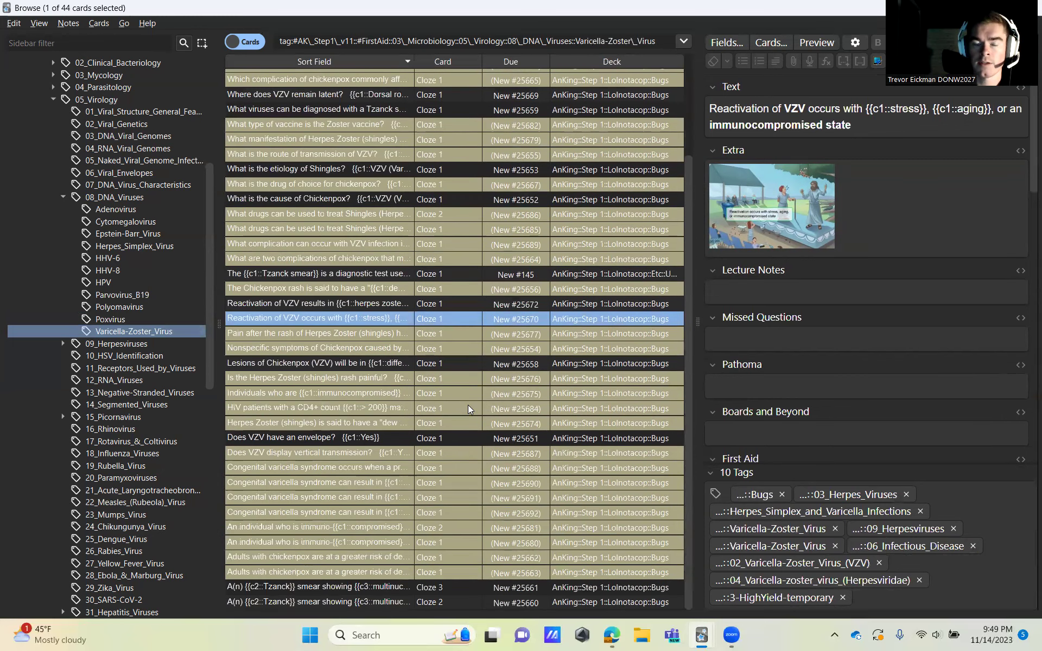
pyautogui.click(456, 362)
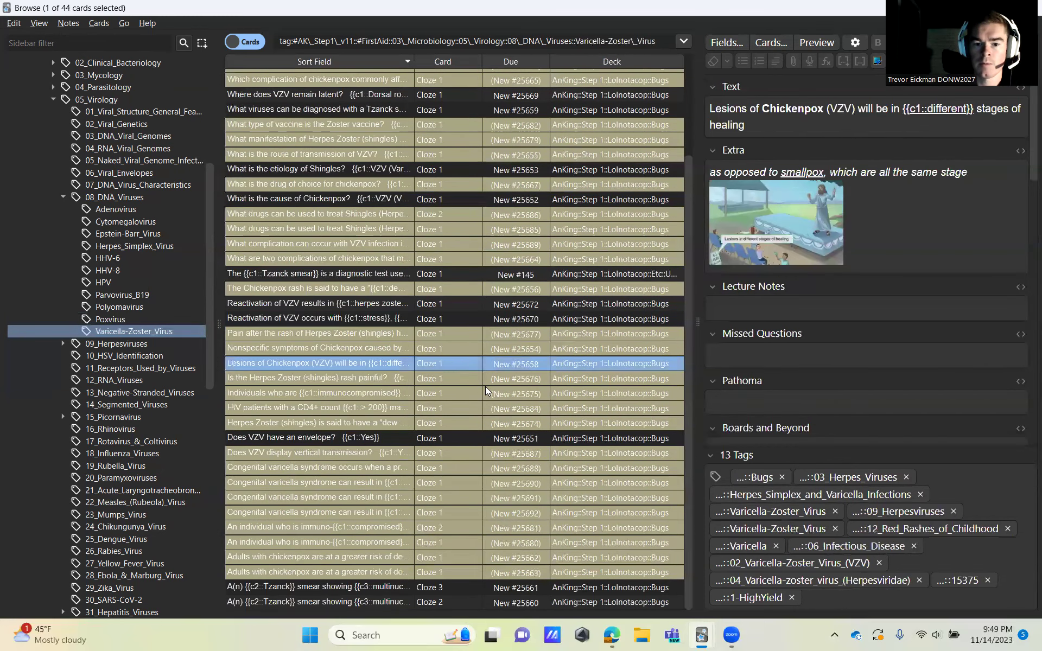
pyautogui.click(456, 441)
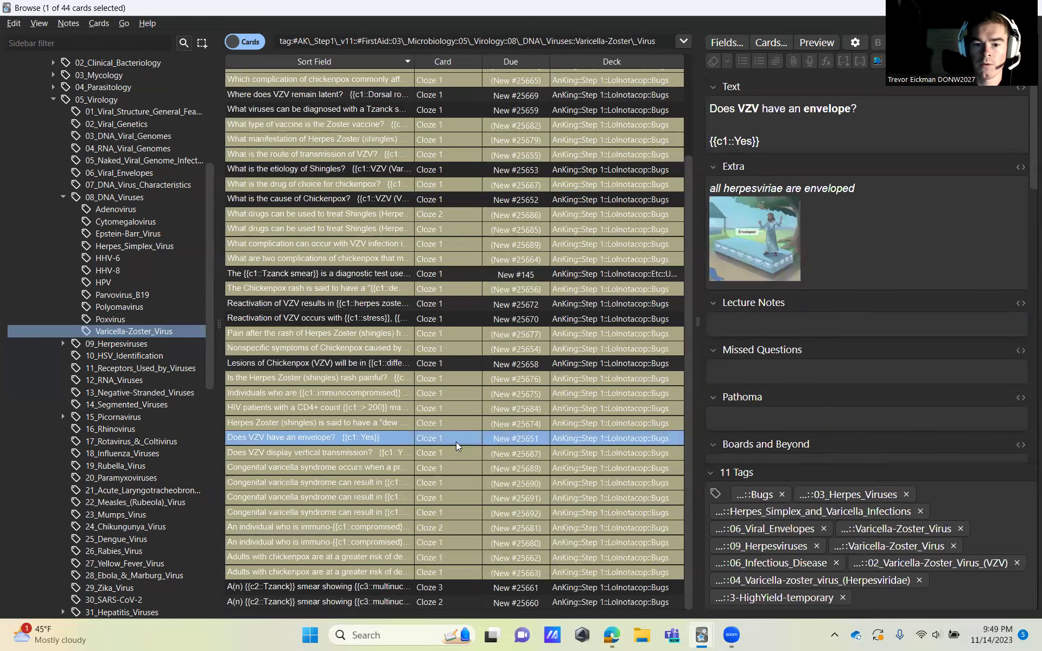
pyautogui.click(467, 588)
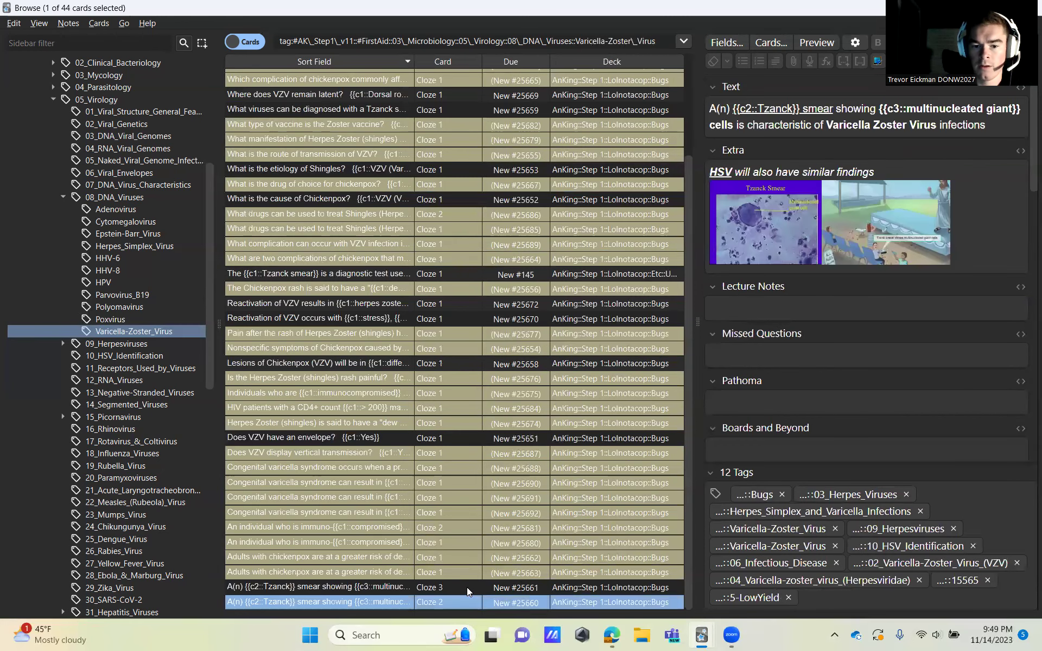
pyautogui.click(60, 198)
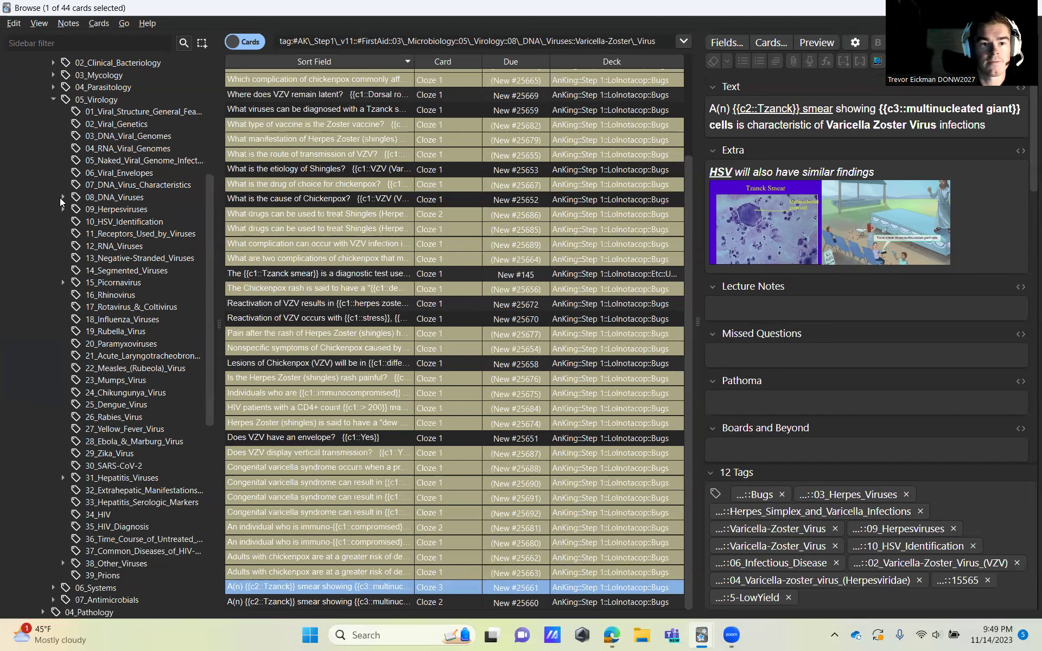
# List the 12 10_HSV_Identification cards, select them all, then read the Cowdry bodies and PCR gold standard cards
pyautogui.click(126, 233)
pyautogui.click(125, 223)
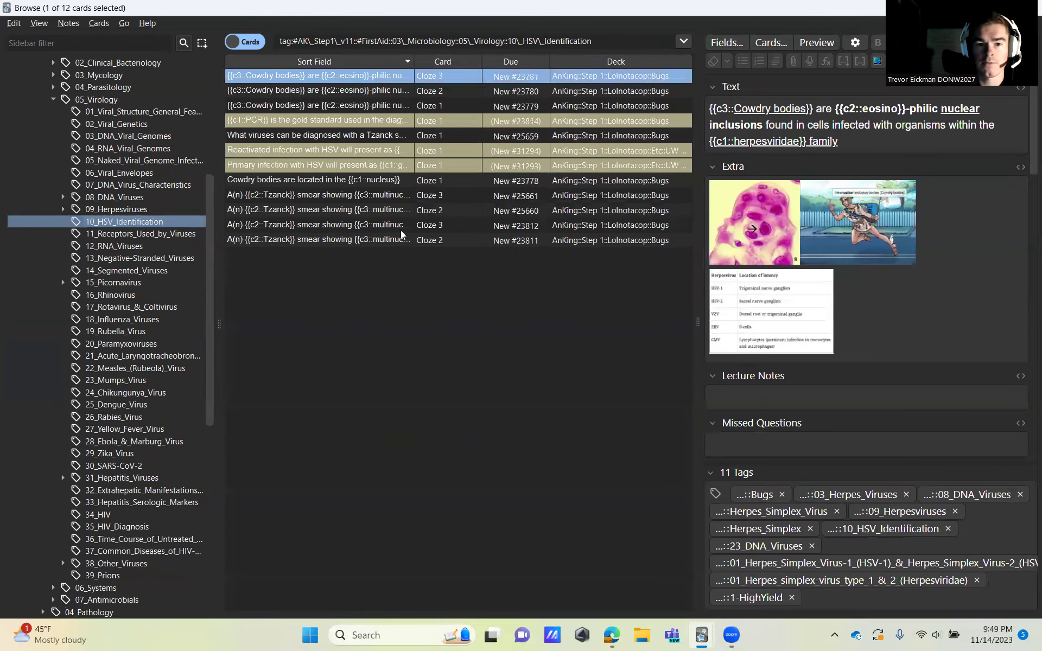
pyautogui.click(363, 226)
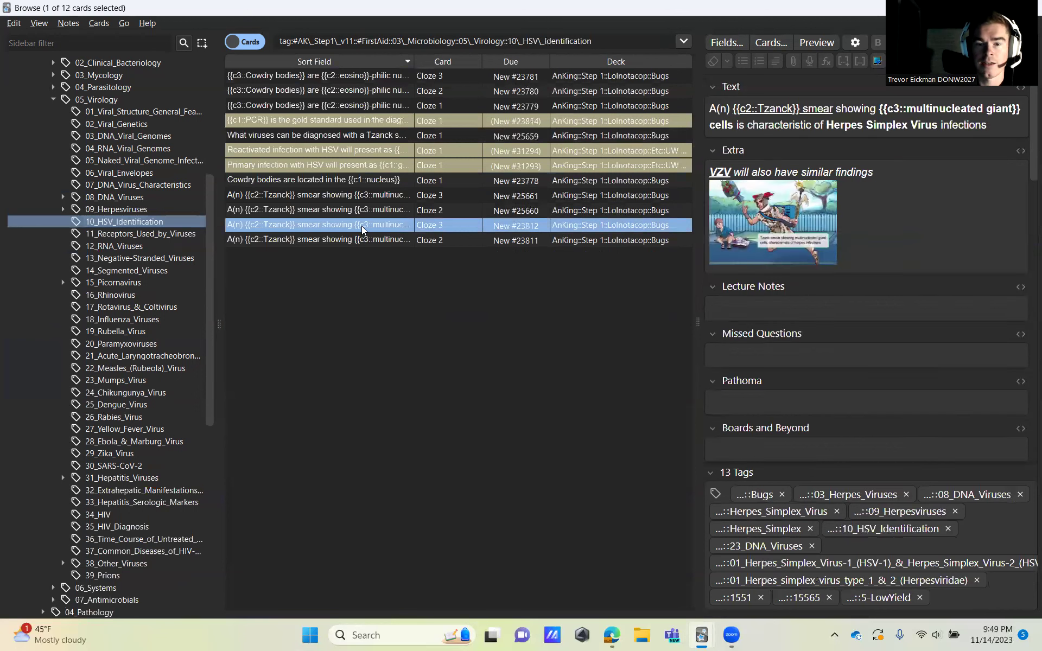
pyautogui.click(453, 79)
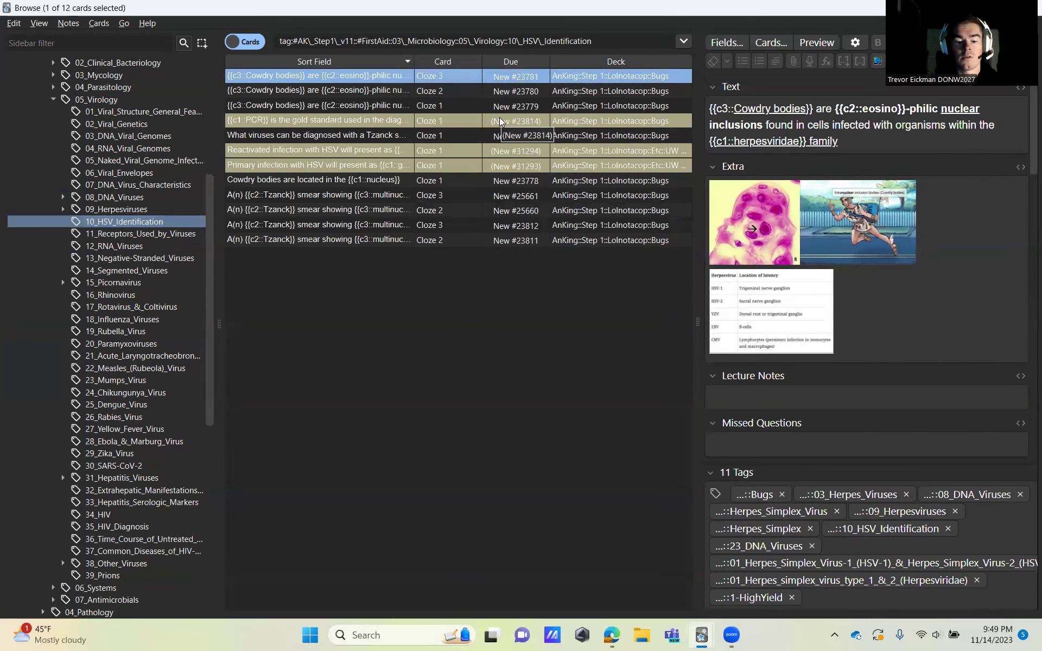
pyautogui.hotkey('ctrl', 'a')
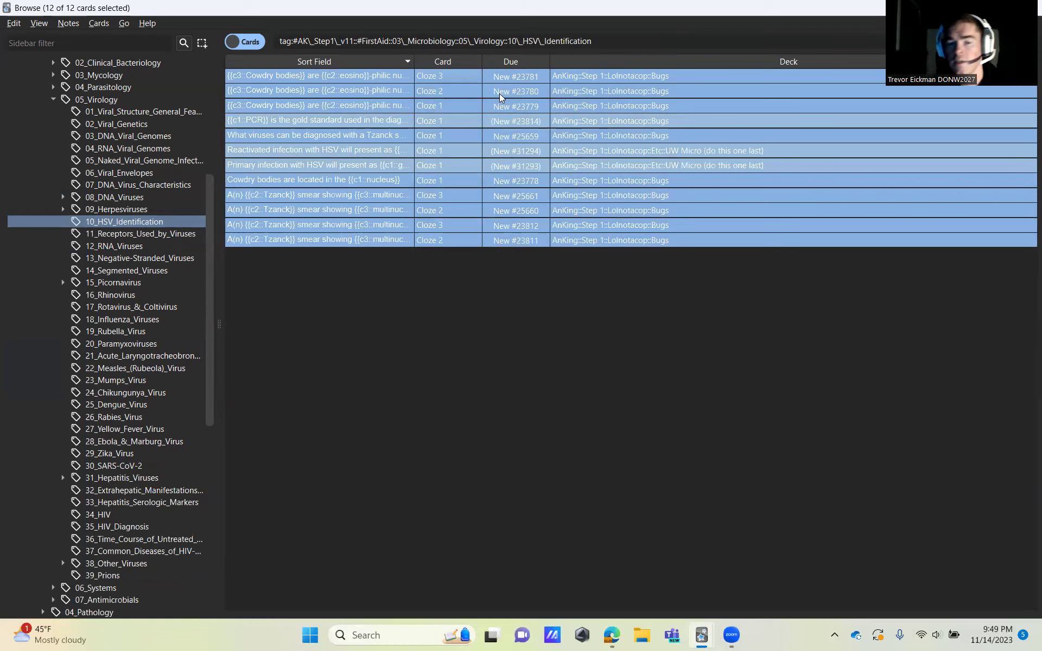
pyautogui.click(500, 93)
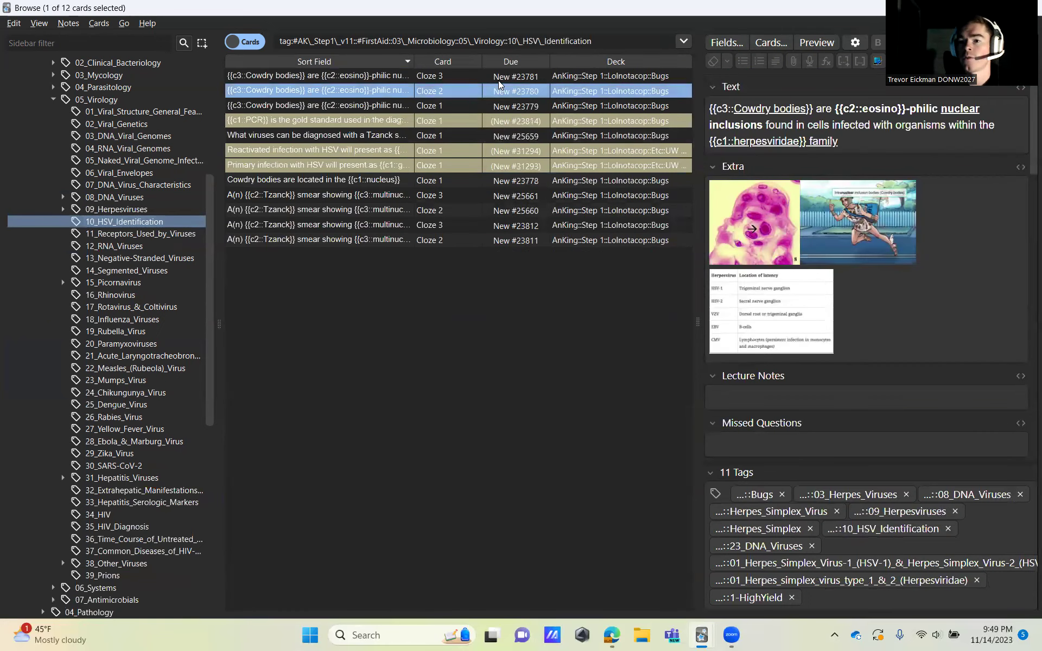
pyautogui.click(498, 79)
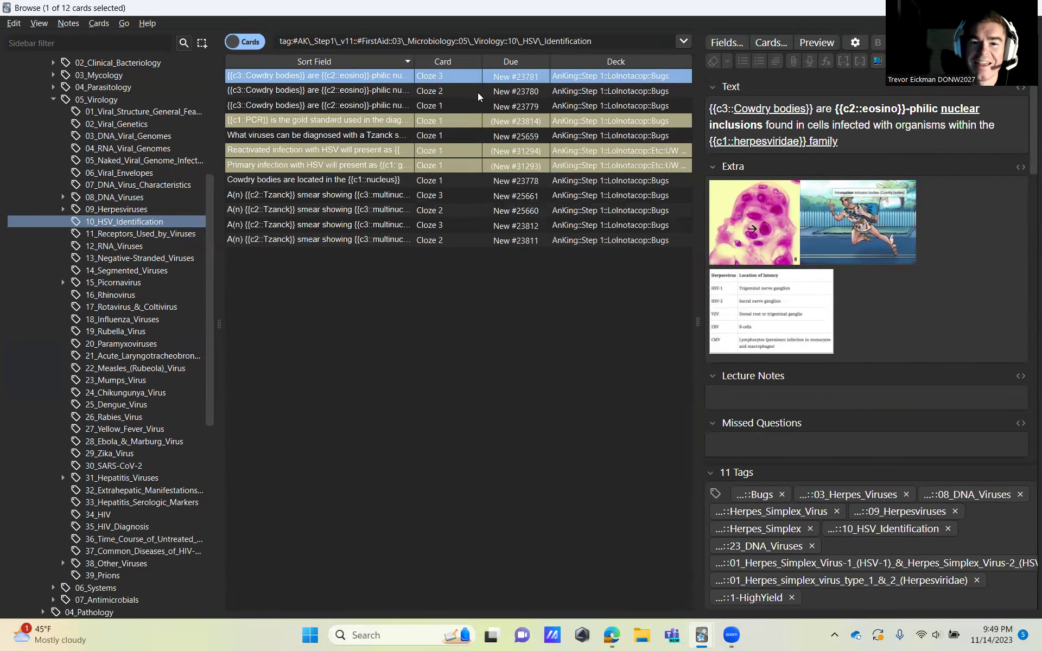
pyautogui.click(473, 125)
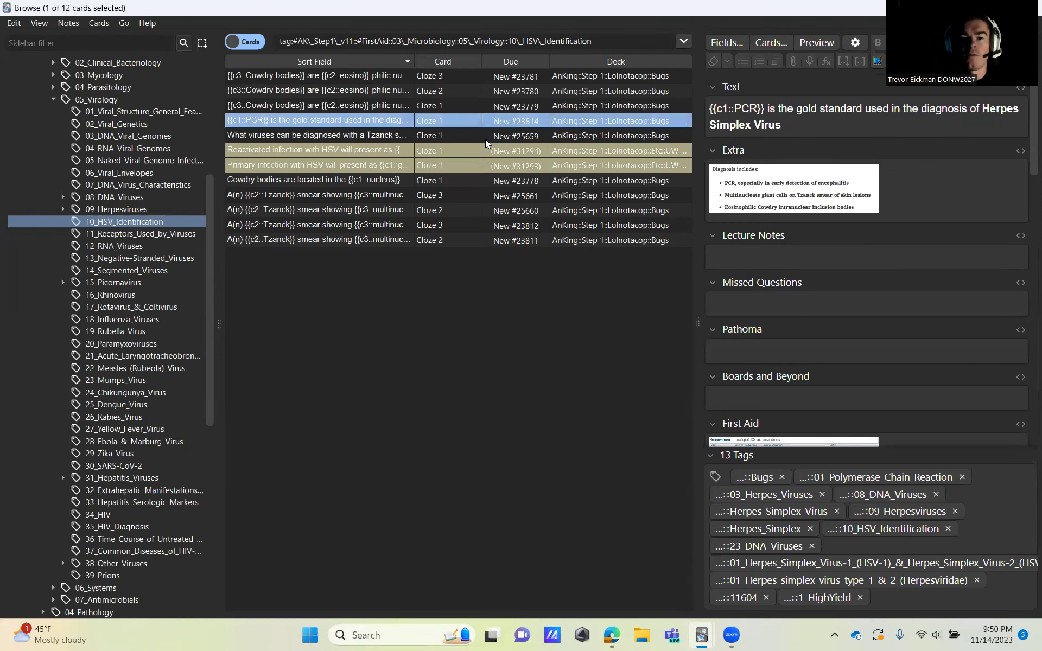
pyautogui.click(485, 131)
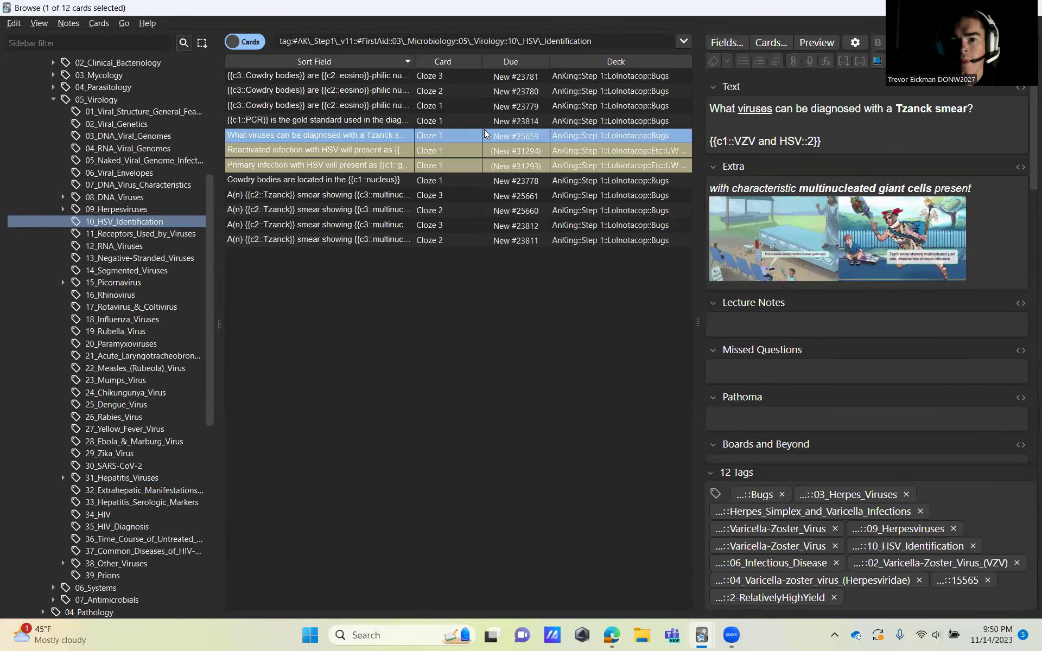
pyautogui.click(487, 125)
pyautogui.click(507, 137)
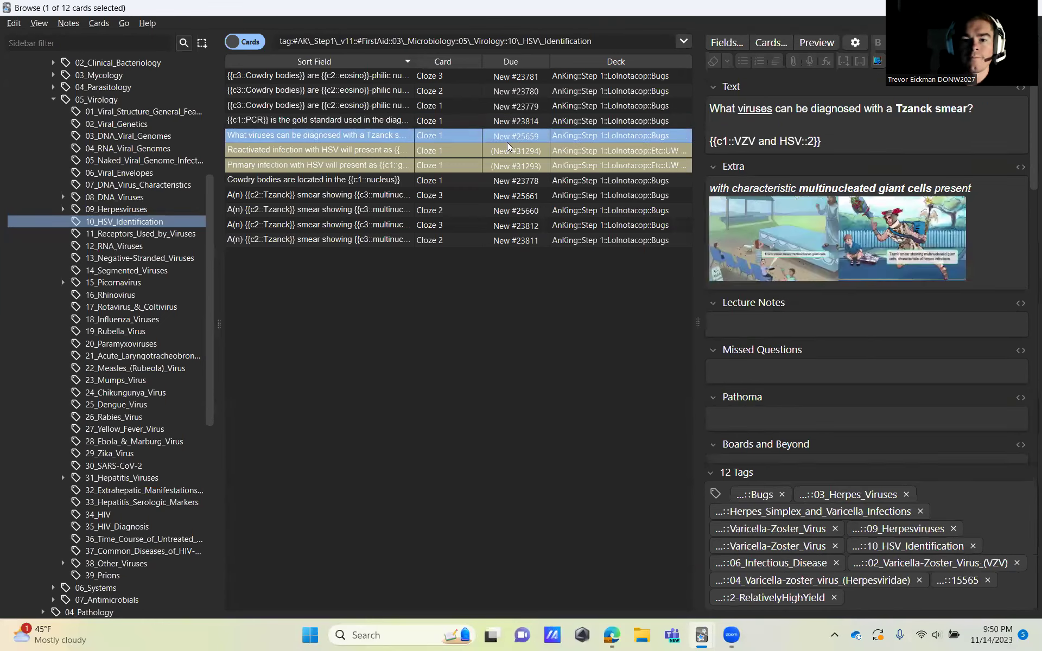
pyautogui.click(505, 150)
pyautogui.click(496, 167)
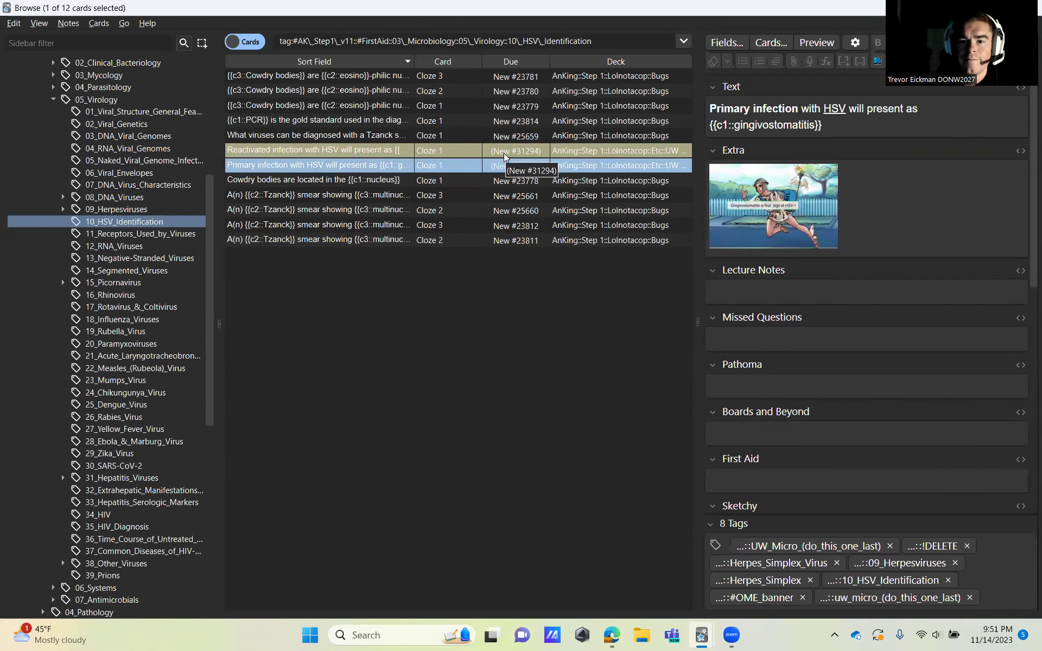
pyautogui.click(503, 153)
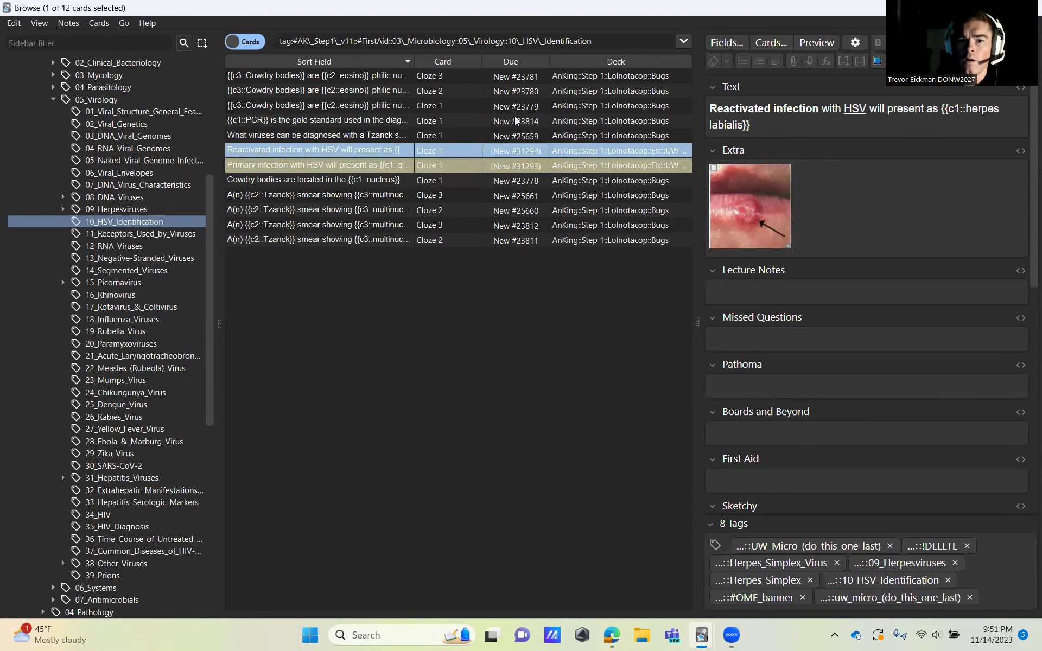
pyautogui.click(515, 116)
pyautogui.click(517, 110)
pyautogui.click(511, 125)
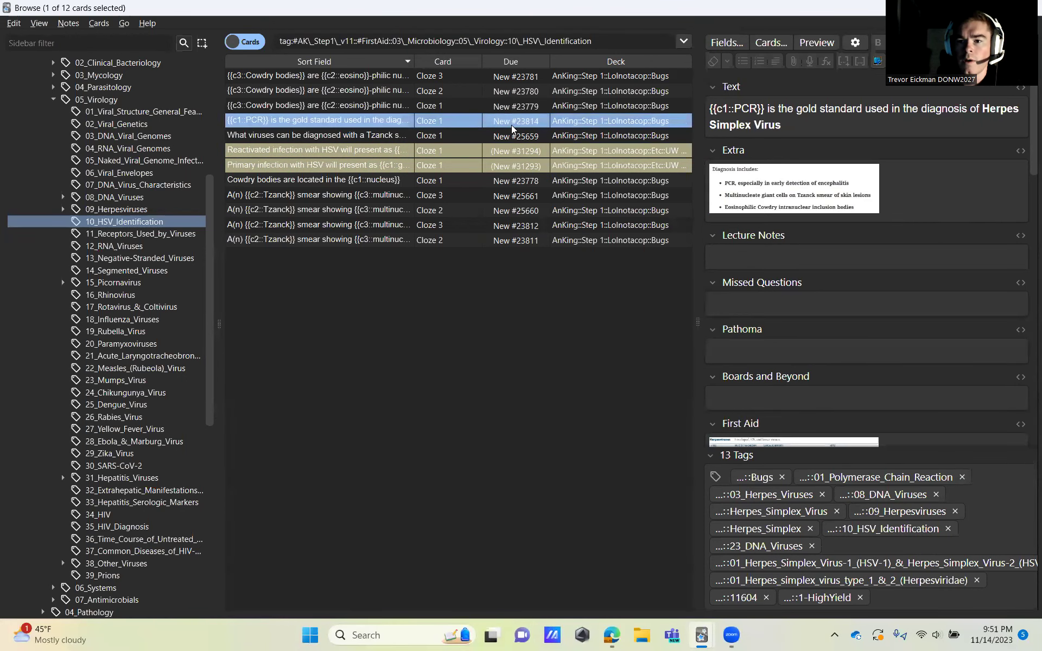
pyautogui.click(505, 150)
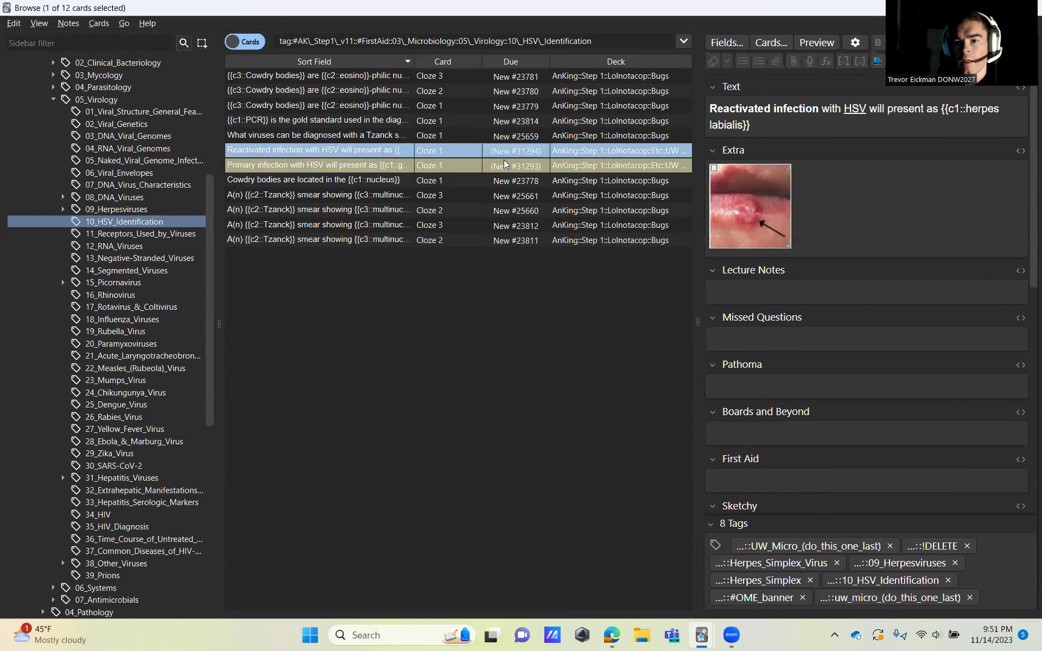
pyautogui.click(504, 164)
pyautogui.click(508, 151)
pyautogui.click(506, 164)
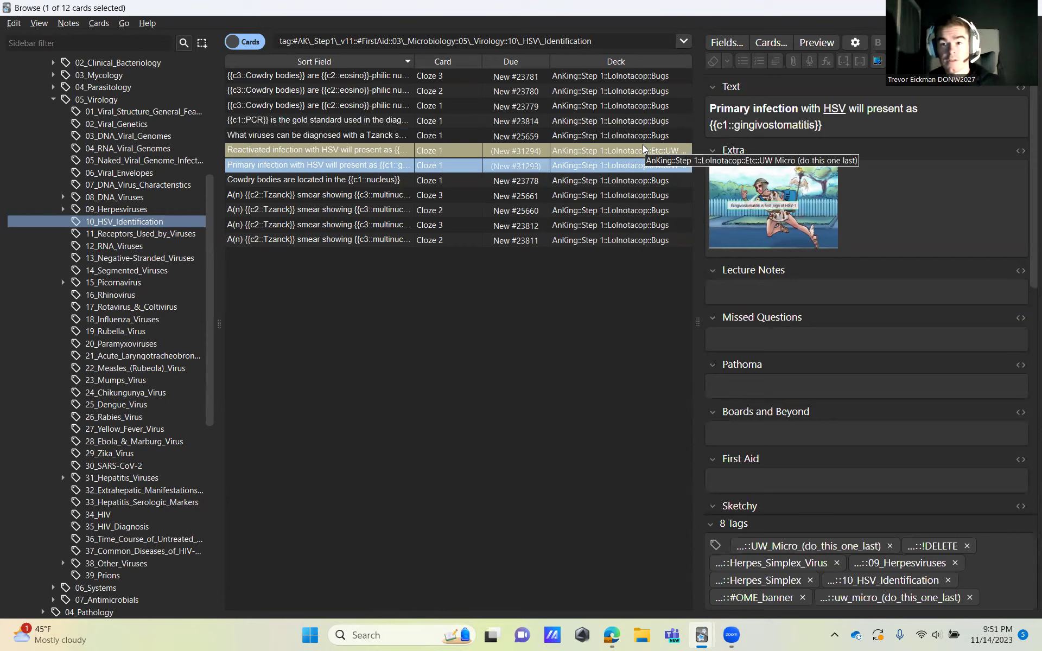
pyautogui.moveTo(734, 125); pyautogui.dragTo(815, 129)
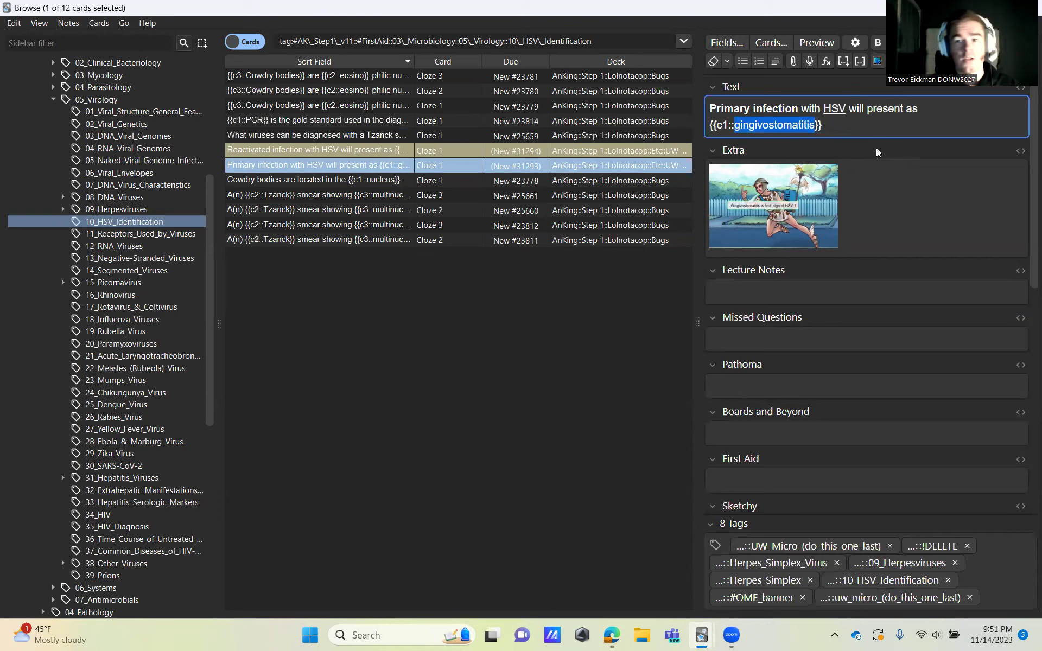
# Compare the reactivated and primary HSV infection cards, plus the Cowdry bodies and Tzanck smear Cloze 3 cards
pyautogui.click(560, 152)
pyautogui.click(553, 165)
pyautogui.click(560, 152)
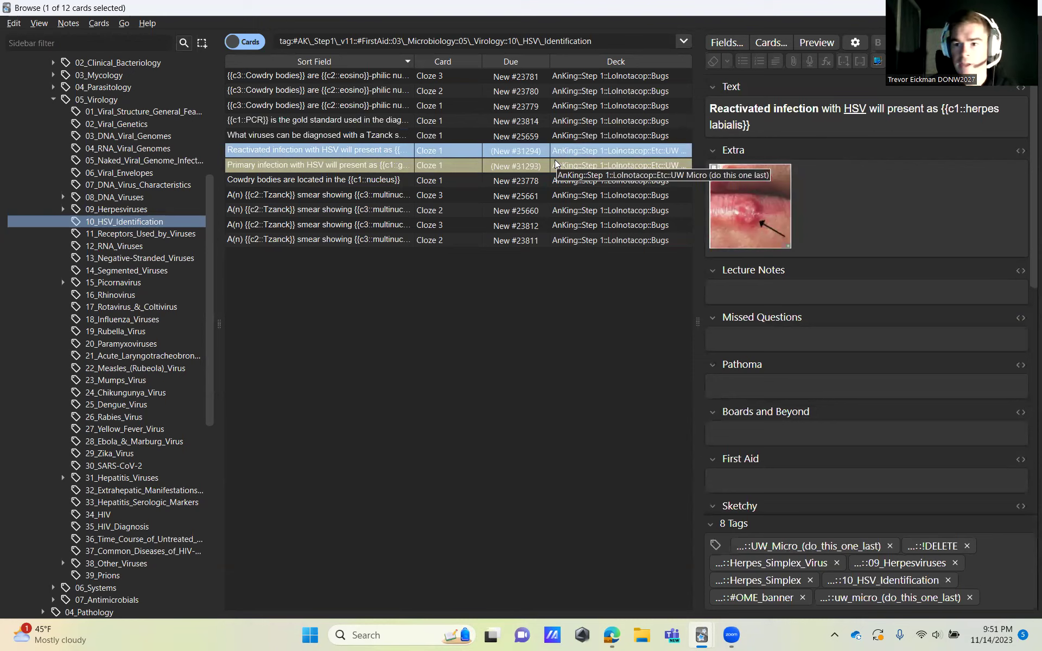
pyautogui.click(542, 168)
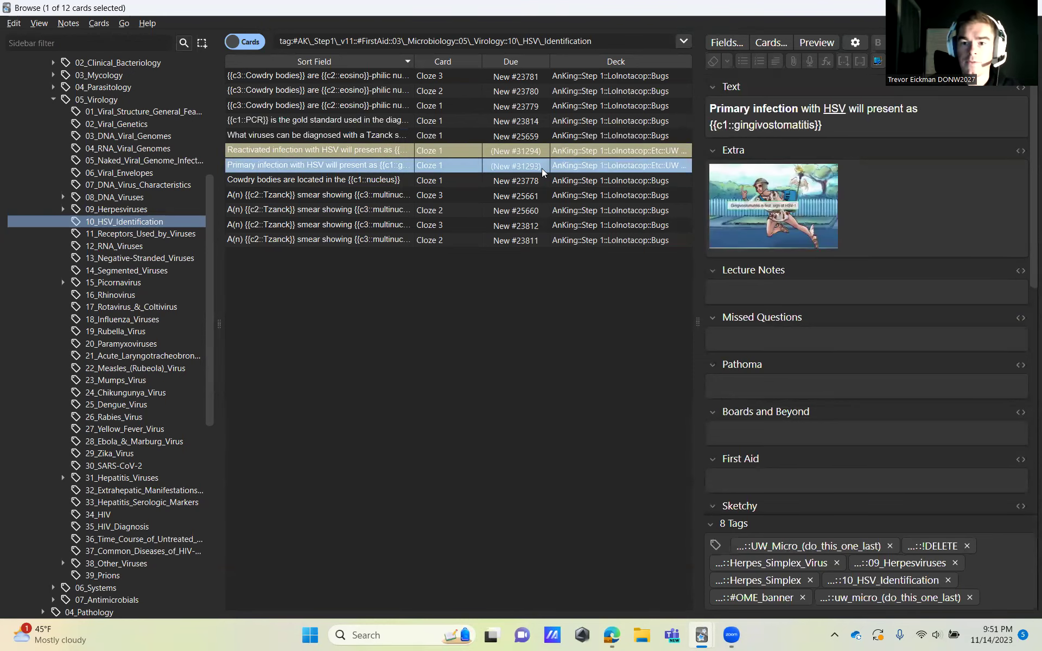
pyautogui.click(537, 177)
pyautogui.click(534, 197)
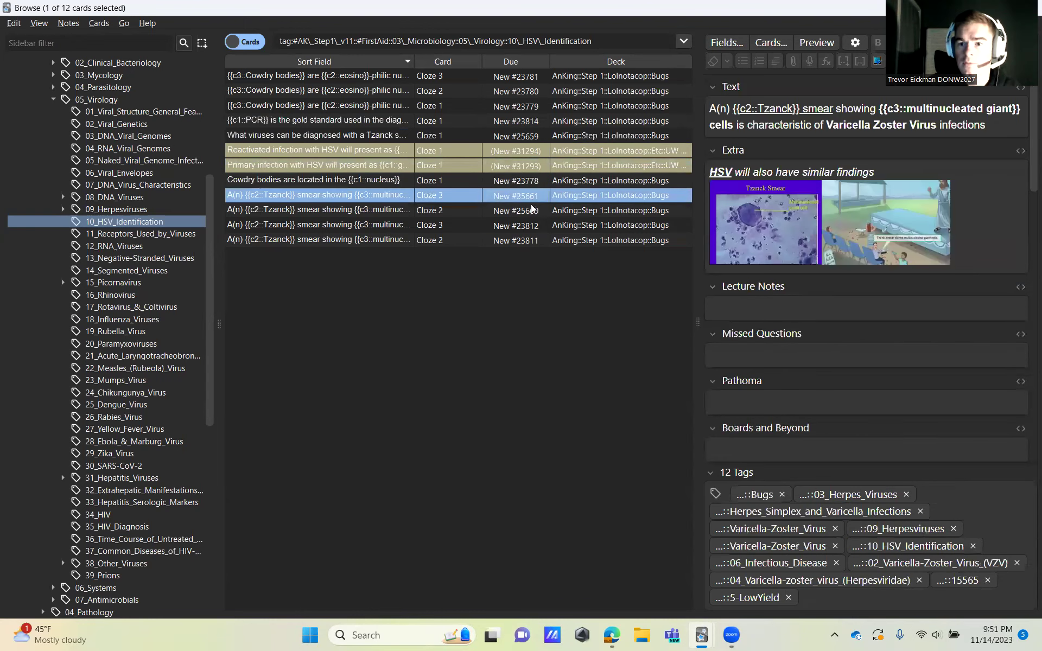
pyautogui.click(539, 167)
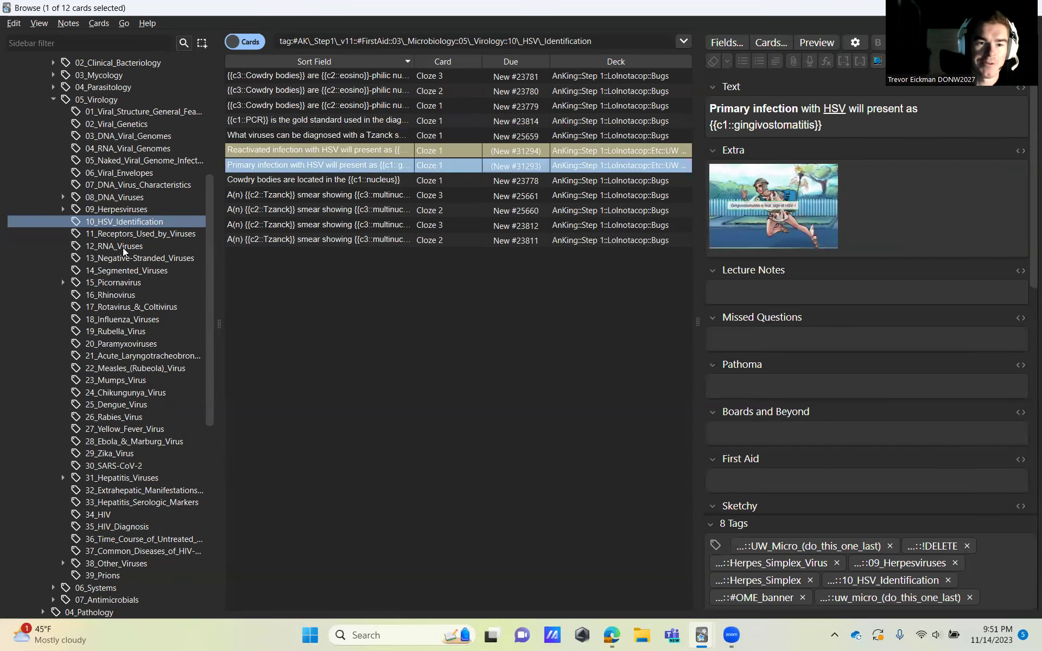
# Read the Cowdry bodies nucleus and Cloze 3 cards, then list the 11 Negative-Stranded Viruses cards
pyautogui.click(391, 183)
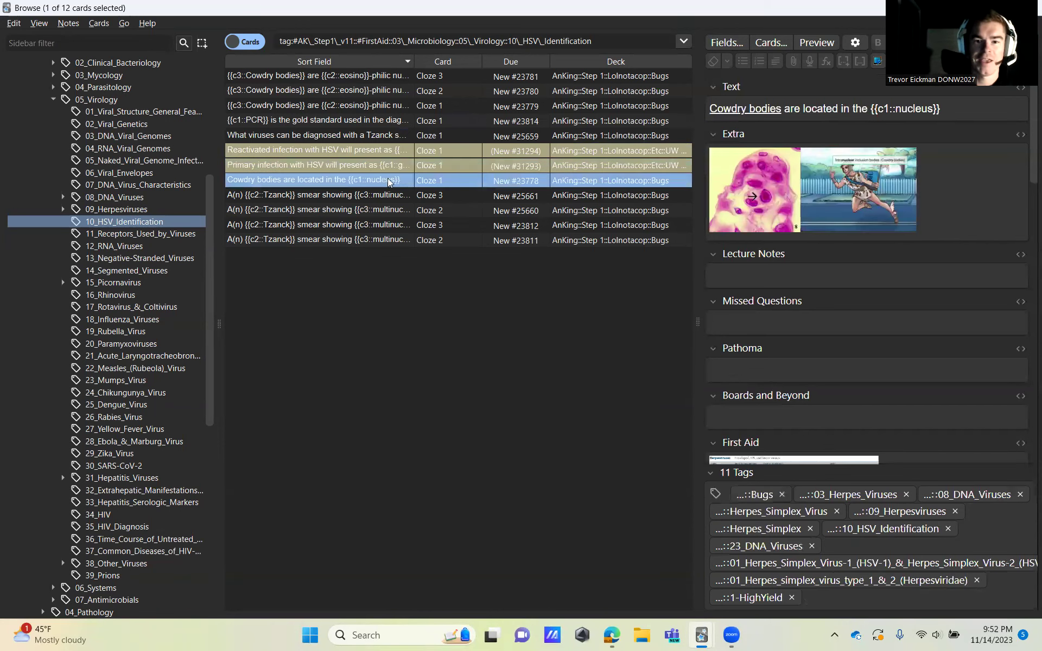
pyautogui.click(405, 81)
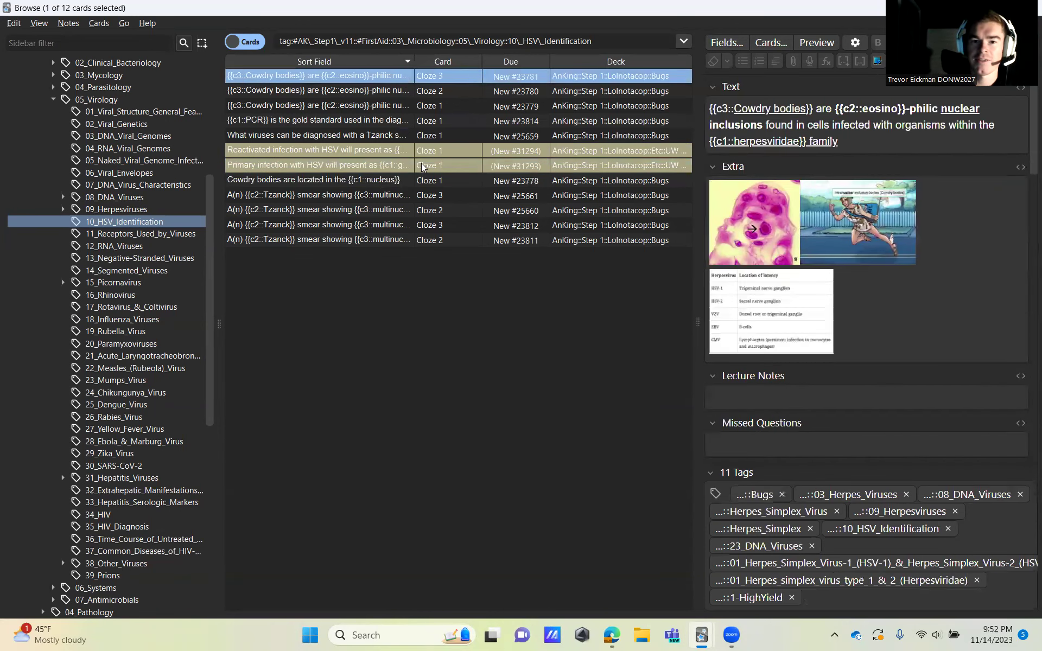
pyautogui.click(137, 259)
pyautogui.click(396, 211)
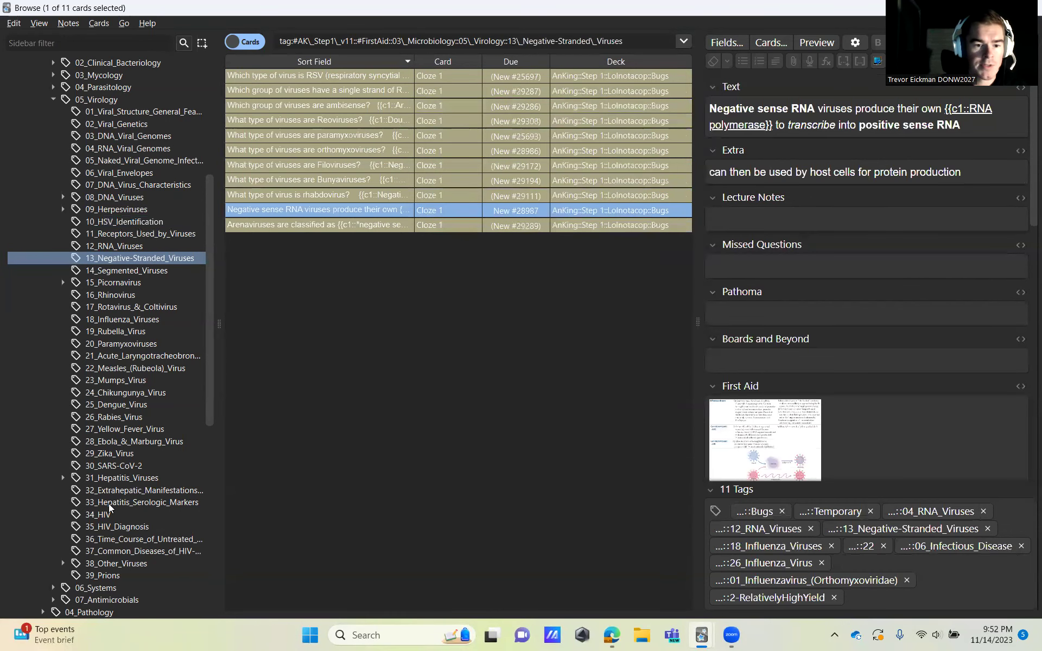
# Narrow 31_Hepatitis_Viruses to the 50 Hepatitis_B cards and read the virus type card
pyautogui.click(106, 481)
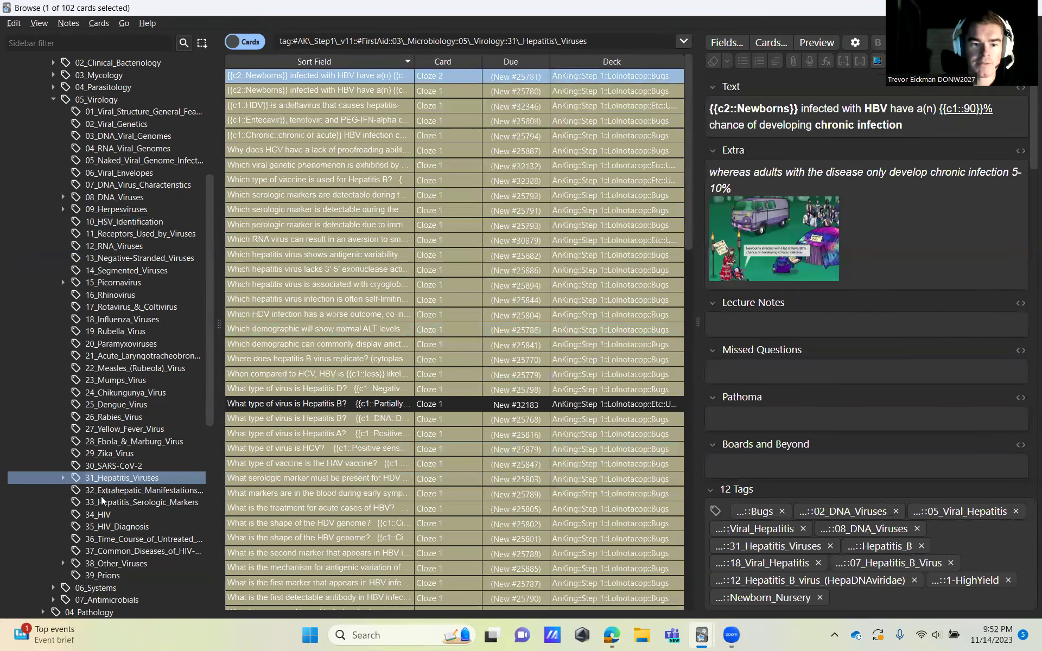
pyautogui.click(63, 477)
pyautogui.click(103, 499)
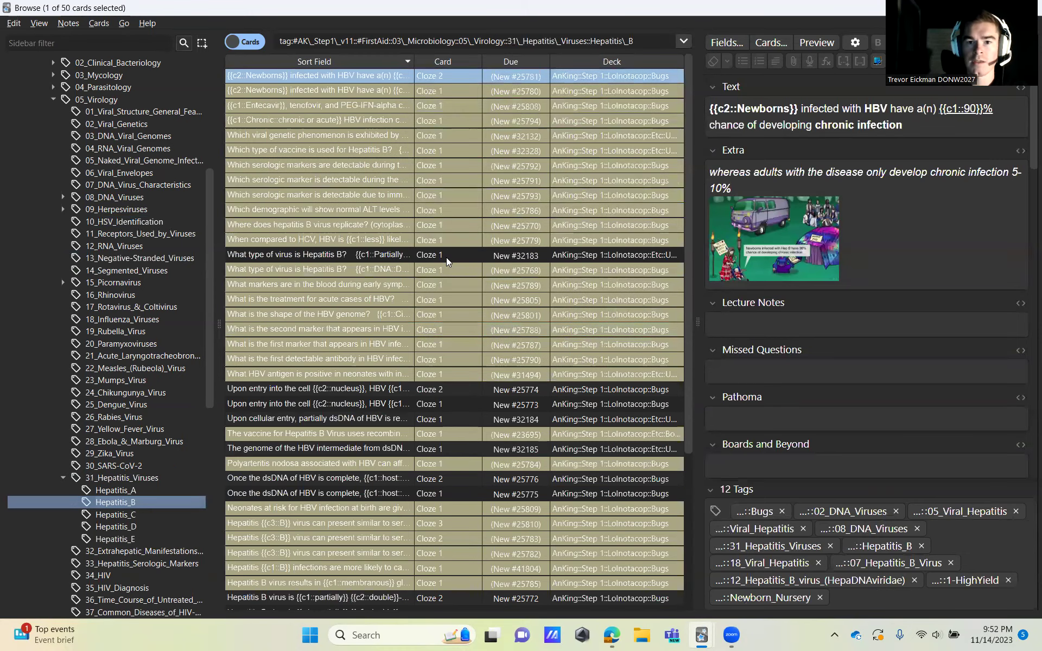
pyautogui.click(446, 257)
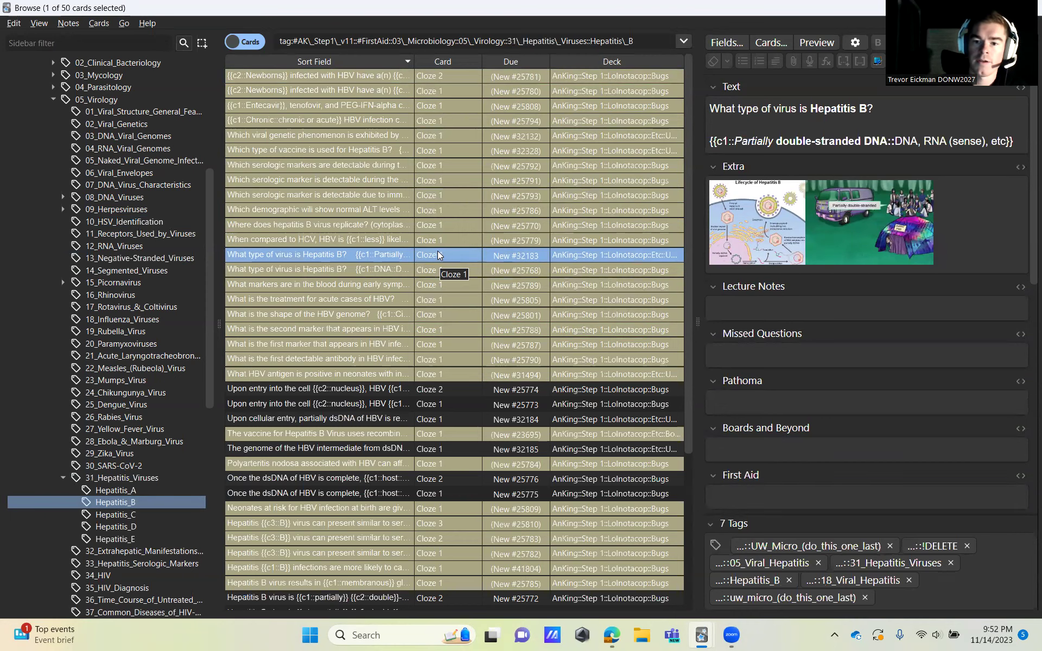
pyautogui.scroll(-5, 442, 246)
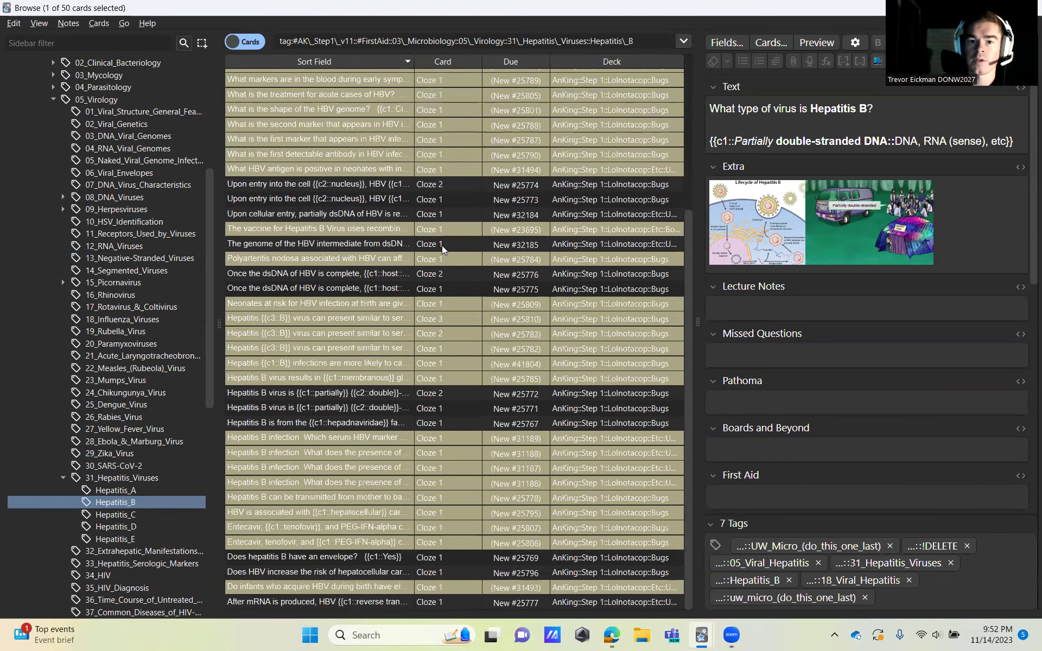
# Read the HBV nucleus entry, dsDNA repair, intermediate genome and completed dsDNA cloze cards
pyautogui.click(437, 188)
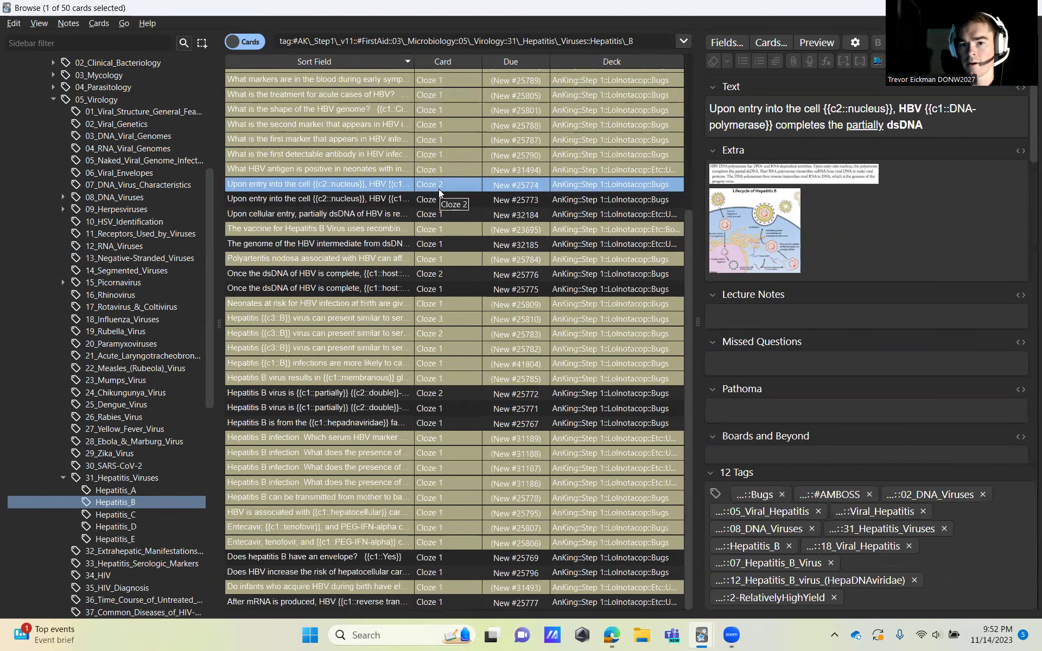
pyautogui.click(423, 213)
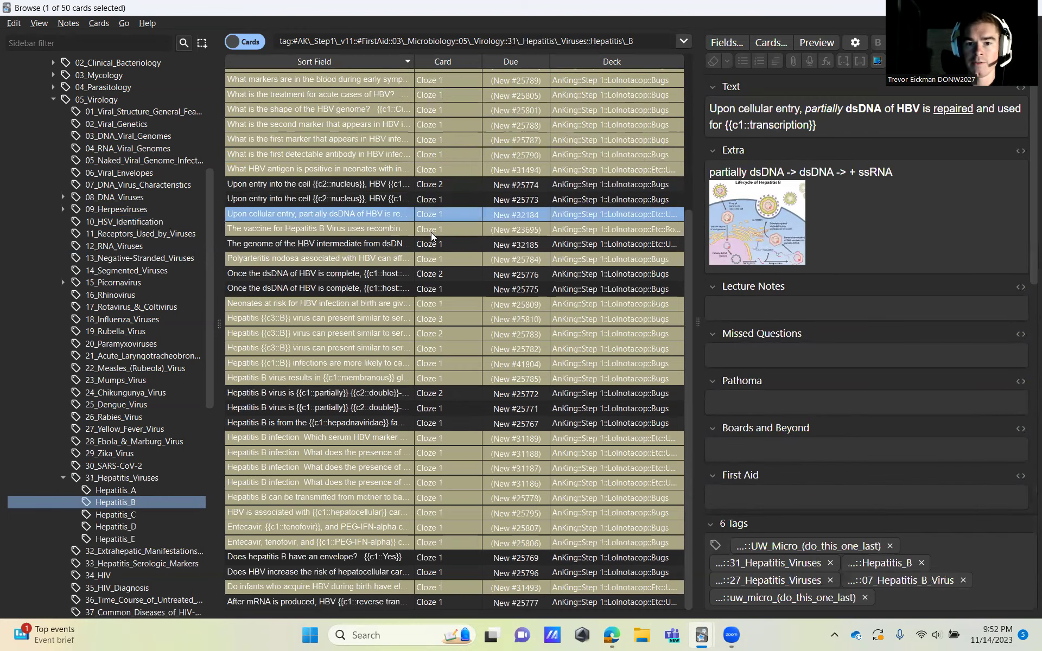
pyautogui.click(434, 245)
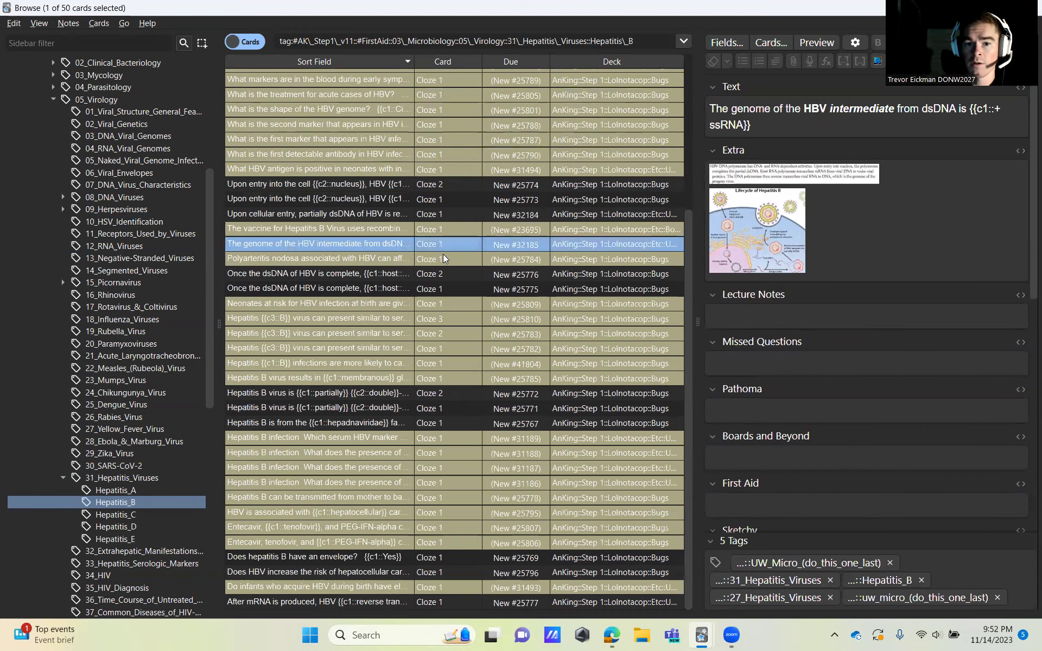
pyautogui.click(445, 289)
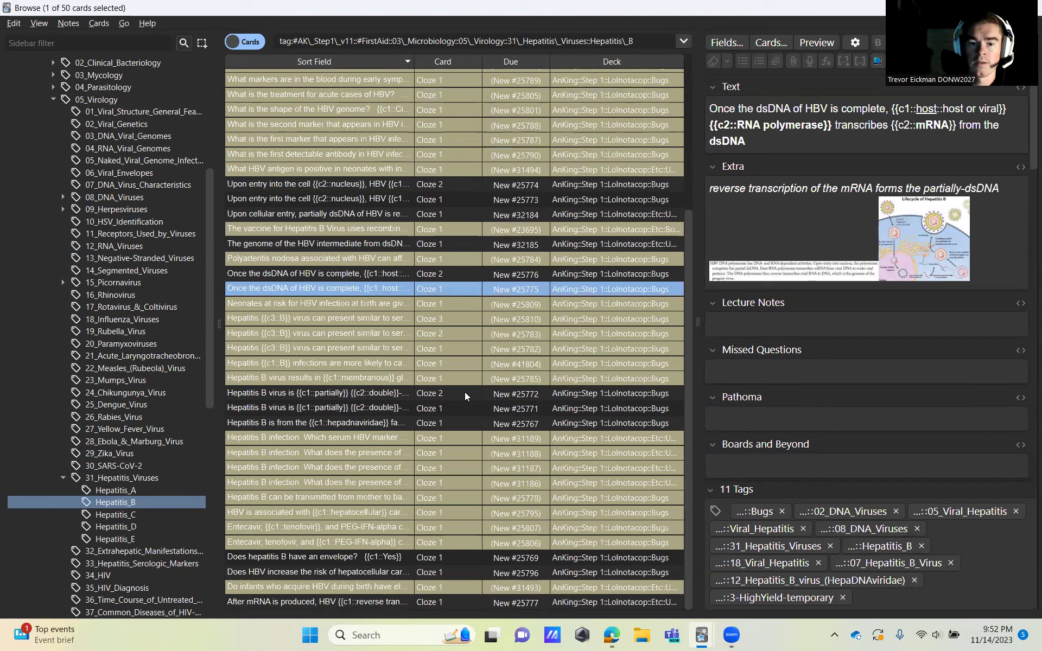
pyautogui.click(466, 275)
# Read the partially double-stranded, hepadnaviridae, reverse transcriptase, carcinoma risk and envelope cards, then collapse the hepatitis subtags
pyautogui.click(450, 393)
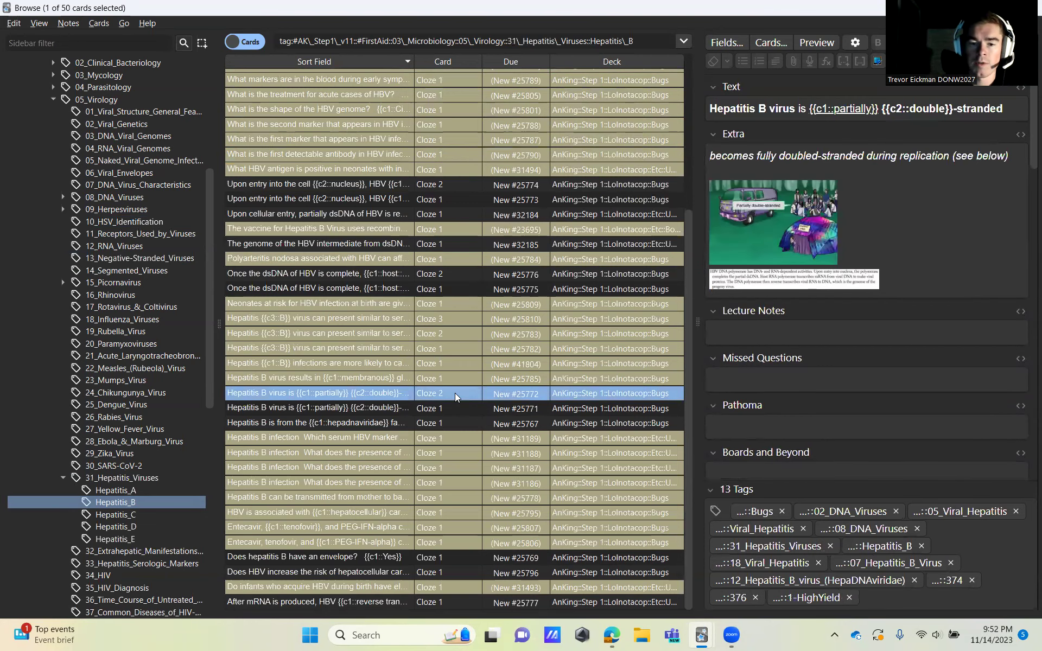
pyautogui.click(446, 407)
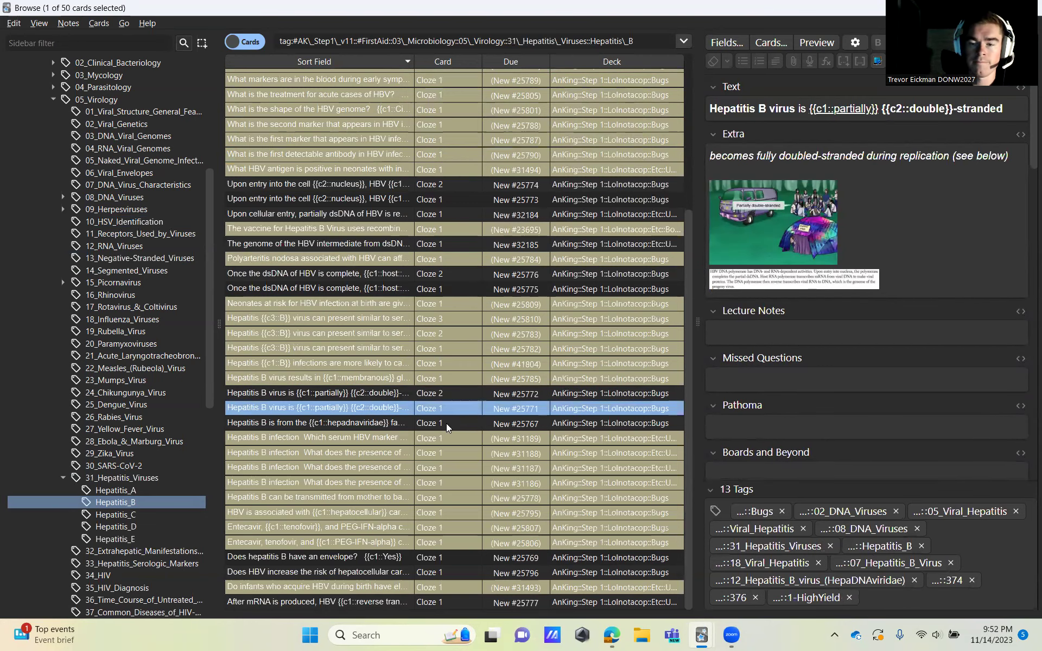
pyautogui.click(446, 423)
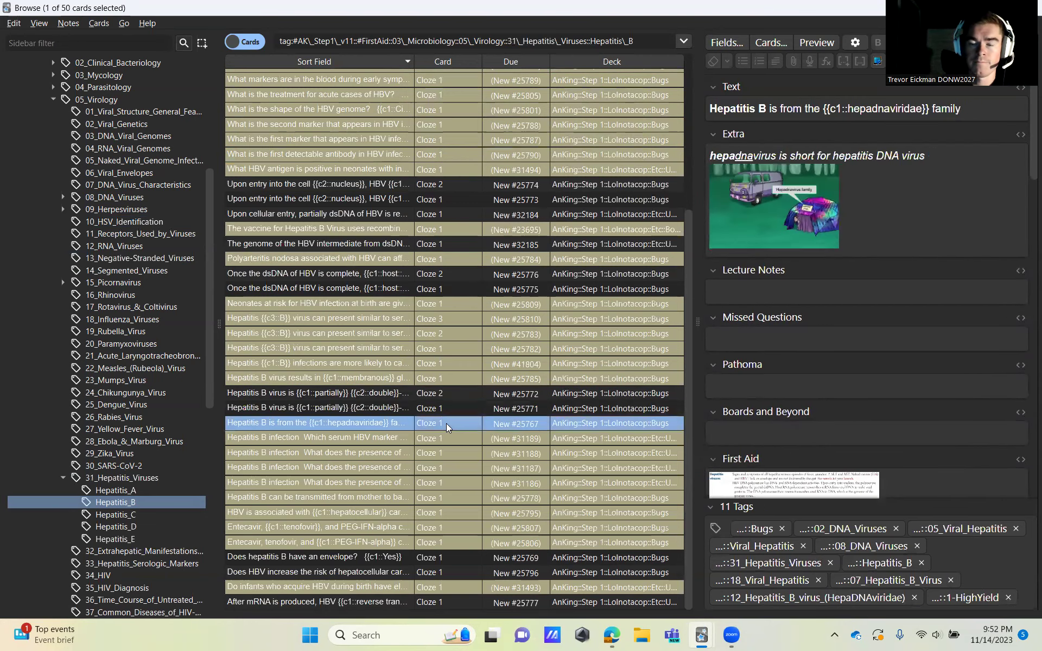
pyautogui.click(431, 602)
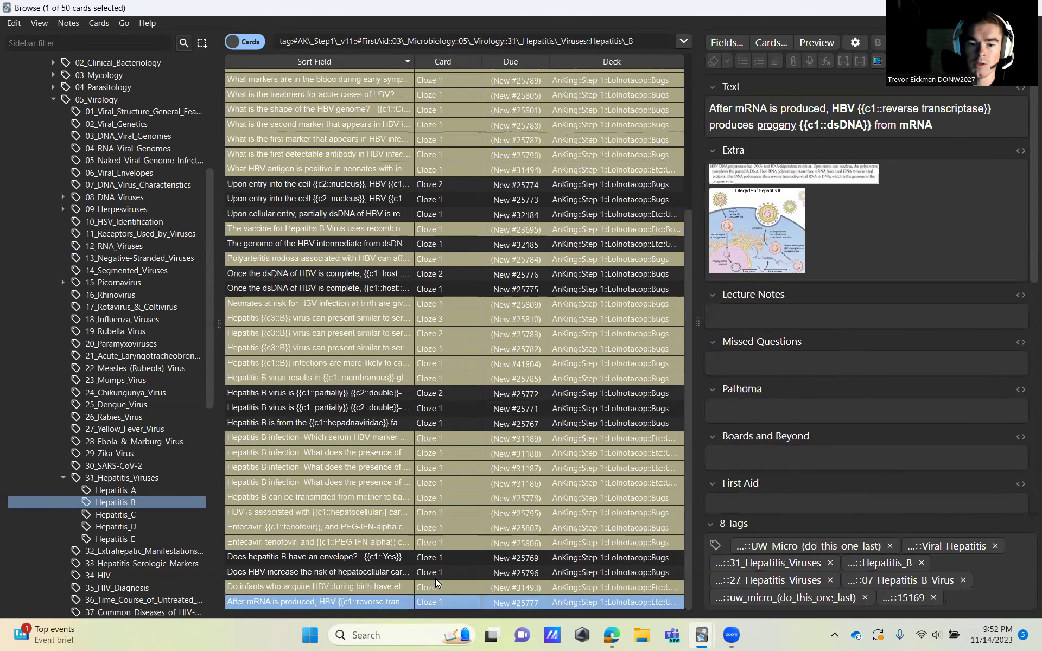
pyautogui.click(438, 574)
pyautogui.click(441, 560)
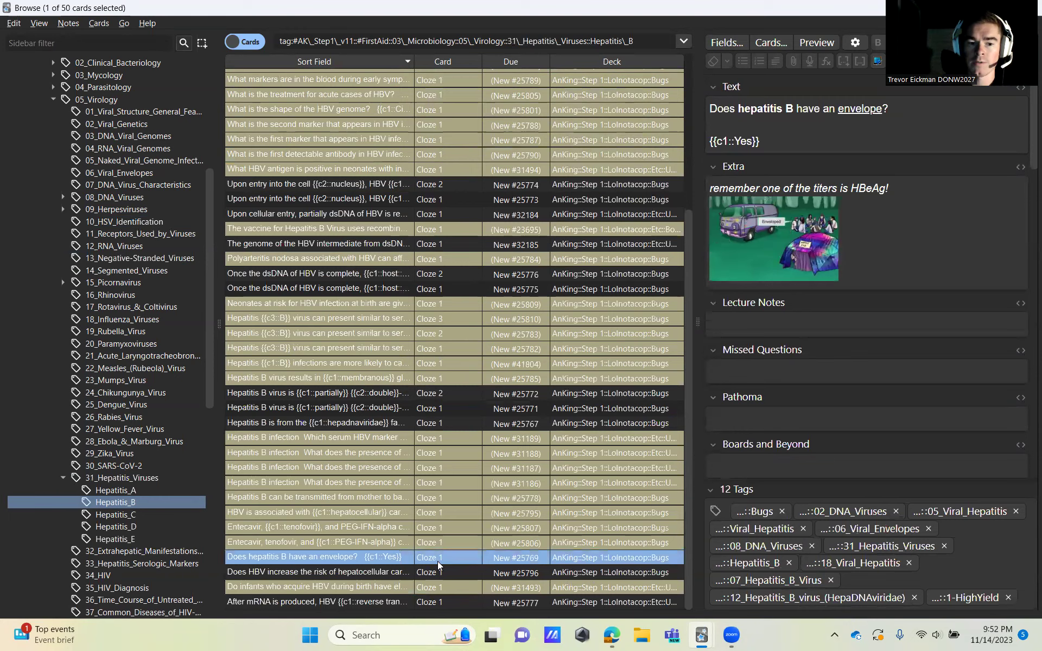
pyautogui.click(63, 478)
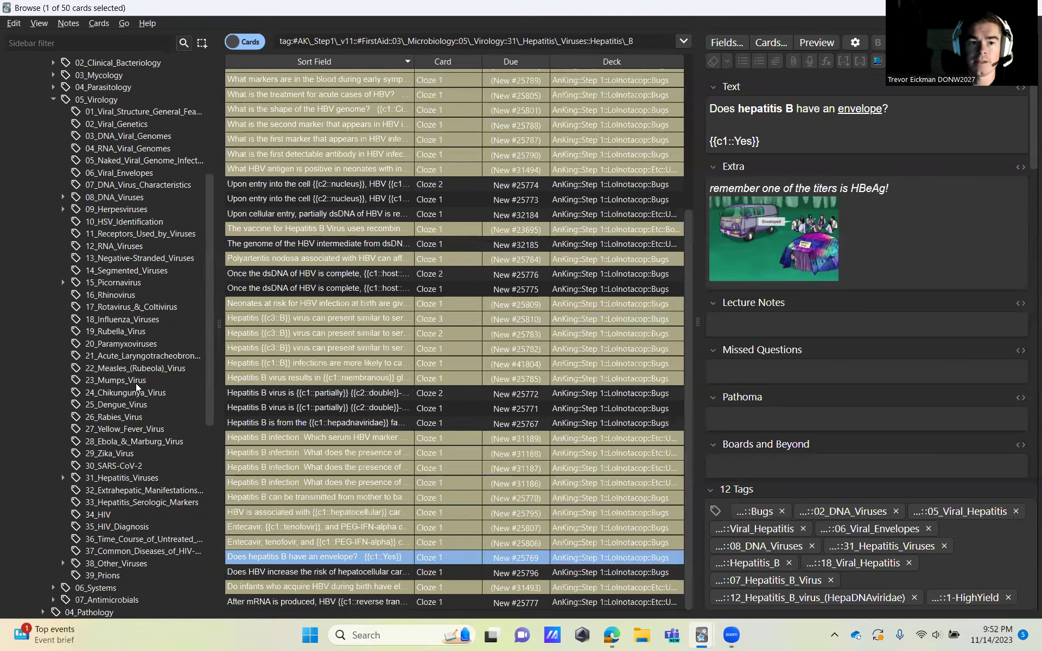
# Collapse the virology tags back to the top of the sidebar and close the card browser
pyautogui.scroll(6, 135, 383)
pyautogui.click(53, 319)
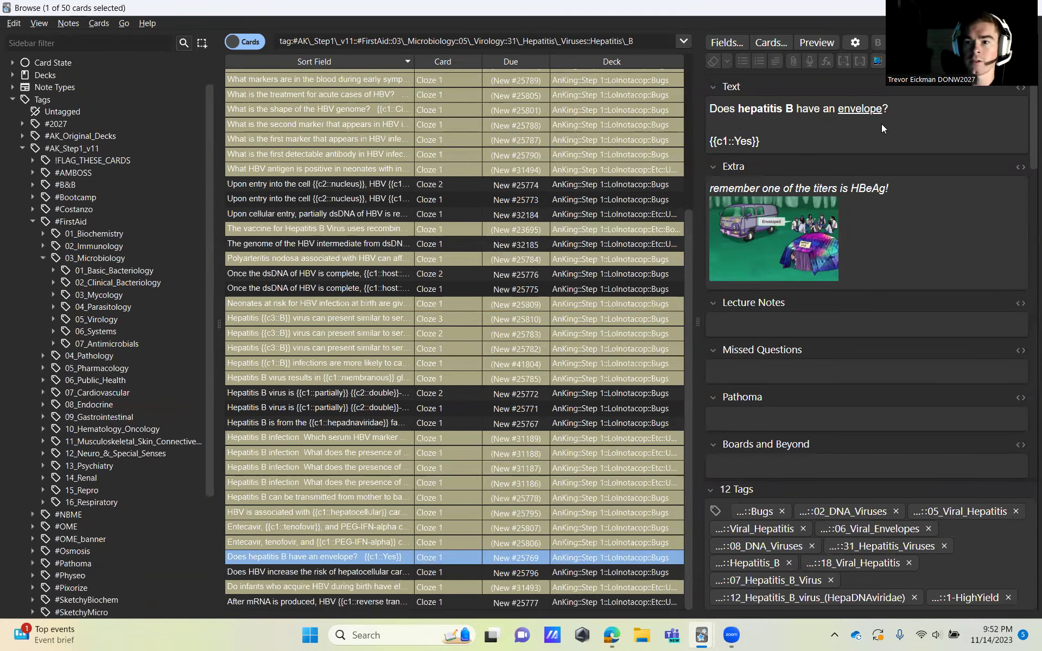
pyautogui.moveTo(977, 33); pyautogui.dragTo(916, 67)
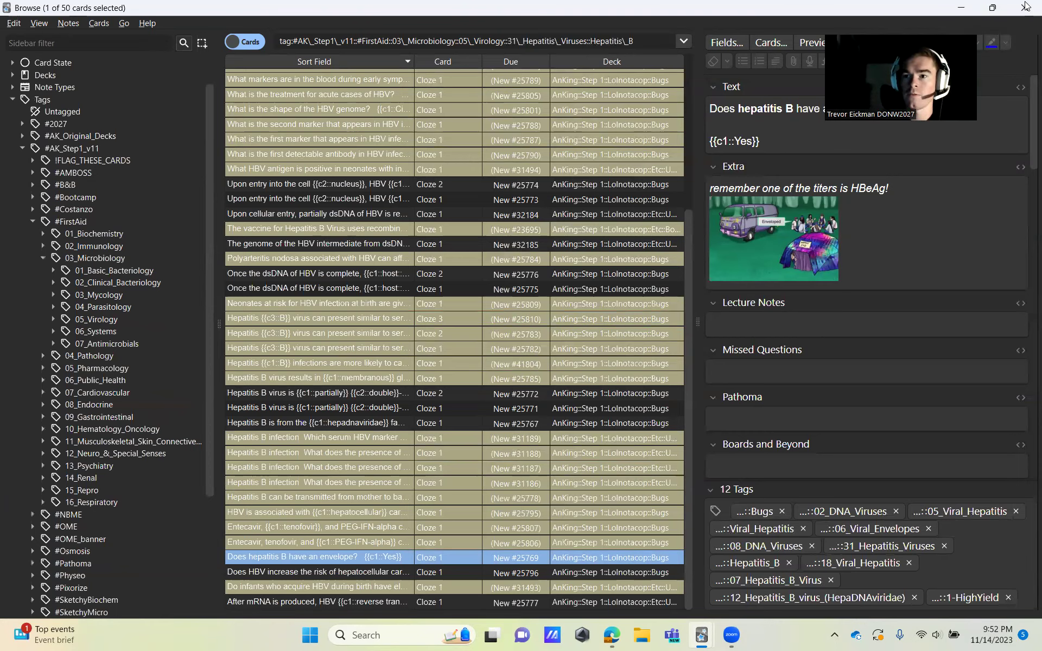
pyautogui.click(1025, 7)
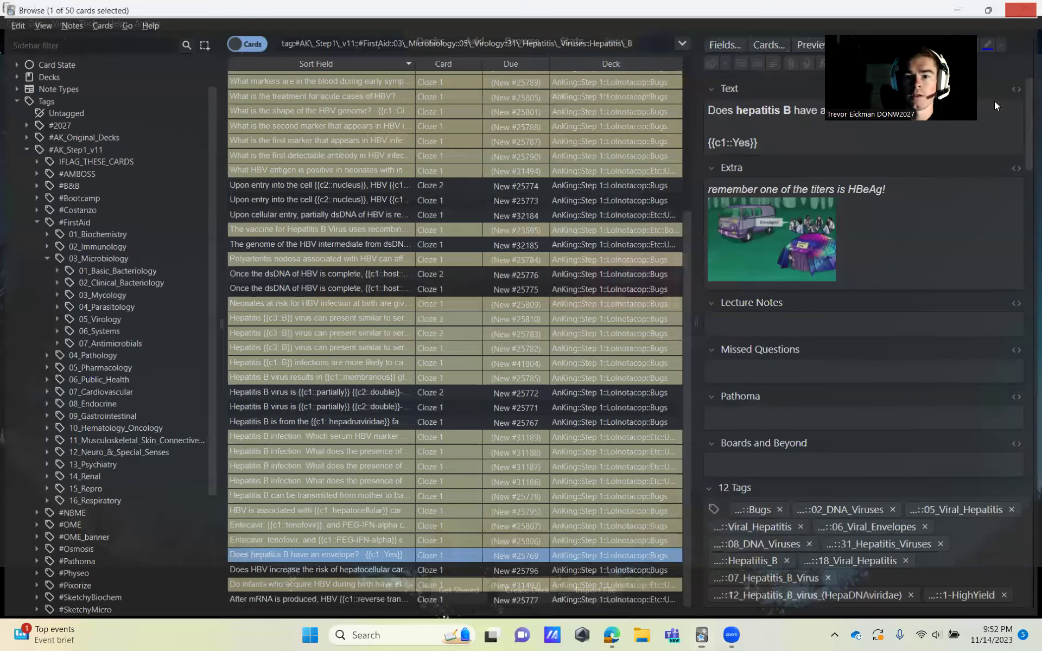